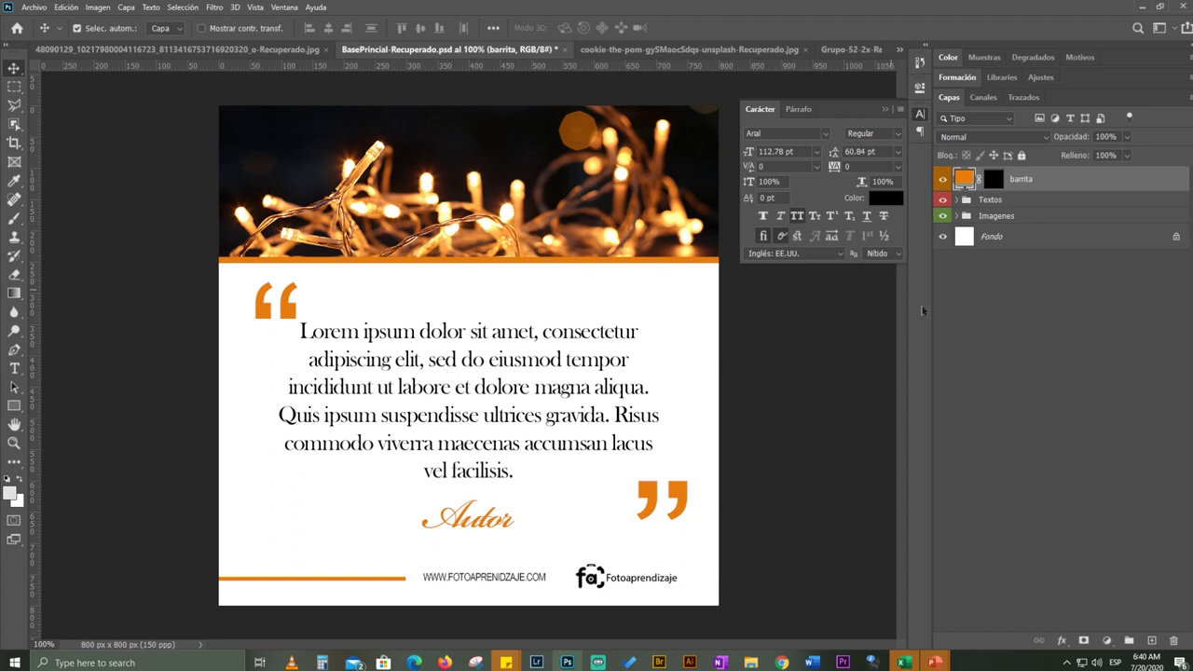
- Switch to Bridge and examine the finished posts in the JPEG folder inside Post Terminados
{"action": "mouse_move", "coordinate": [659, 662]}
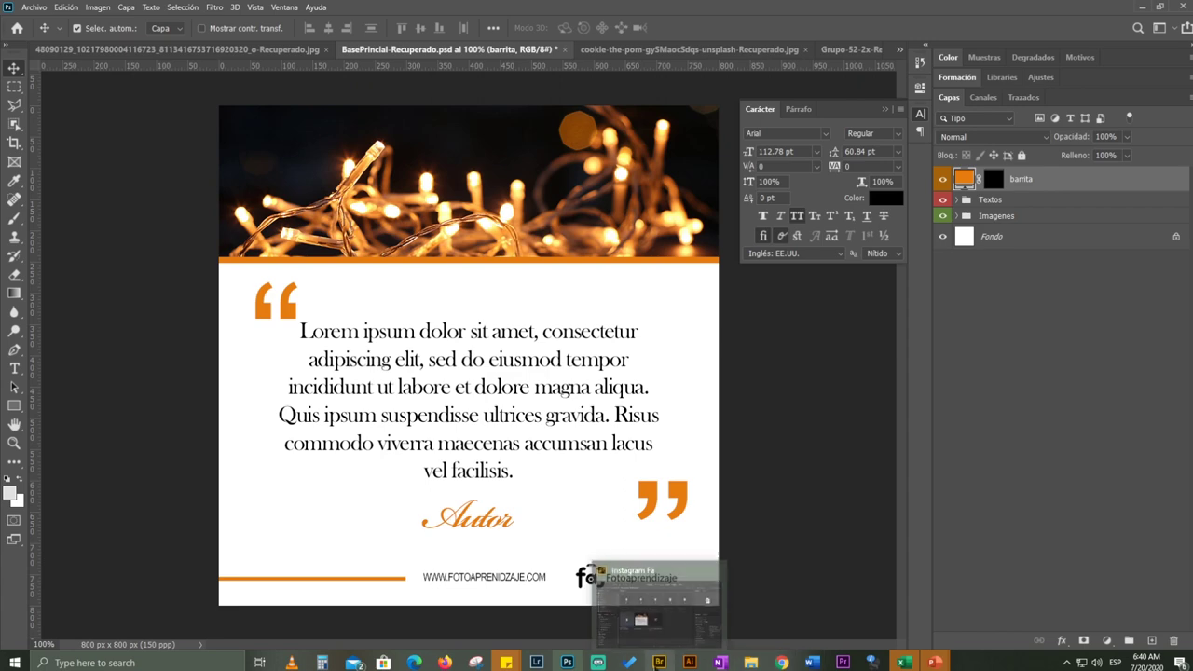
{"action": "left_click", "coordinate": [659, 662]}
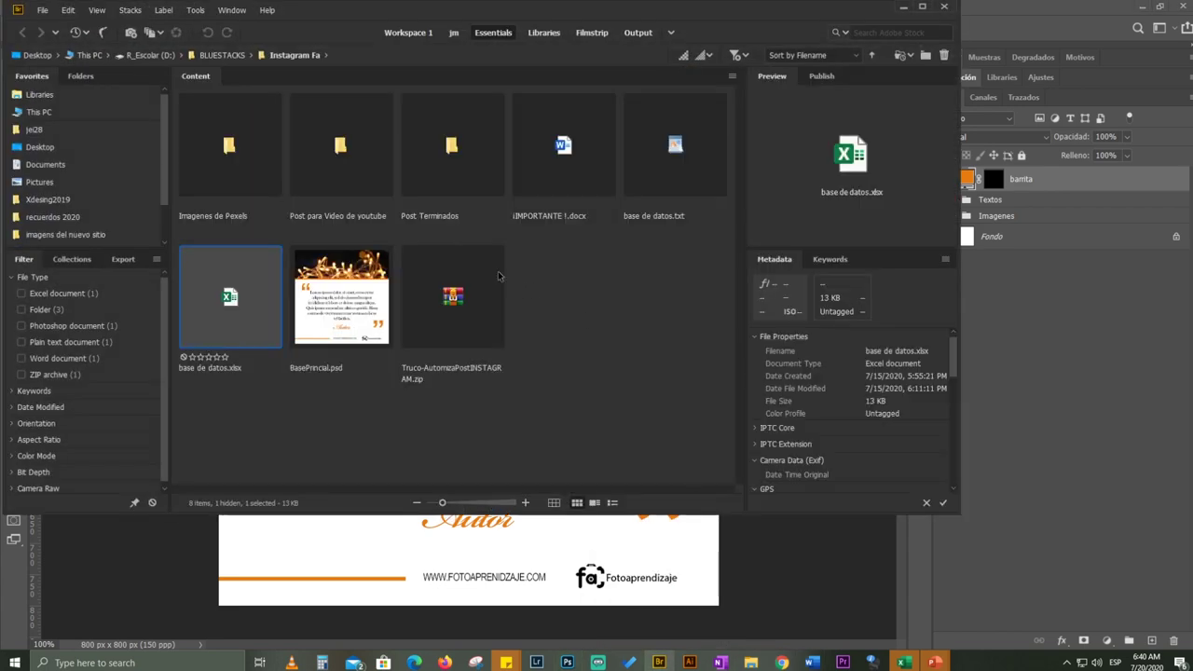
{"action": "left_click", "coordinate": [451, 163]}
{"action": "double_click", "coordinate": [452, 163]}
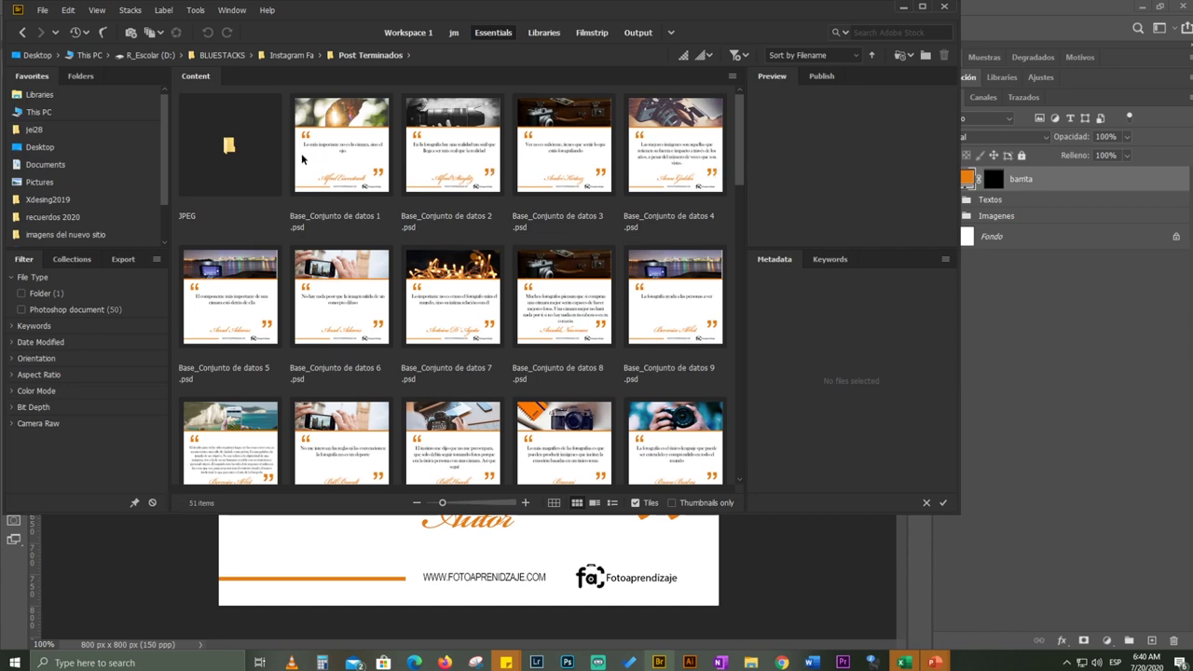
{"action": "double_click", "coordinate": [244, 162]}
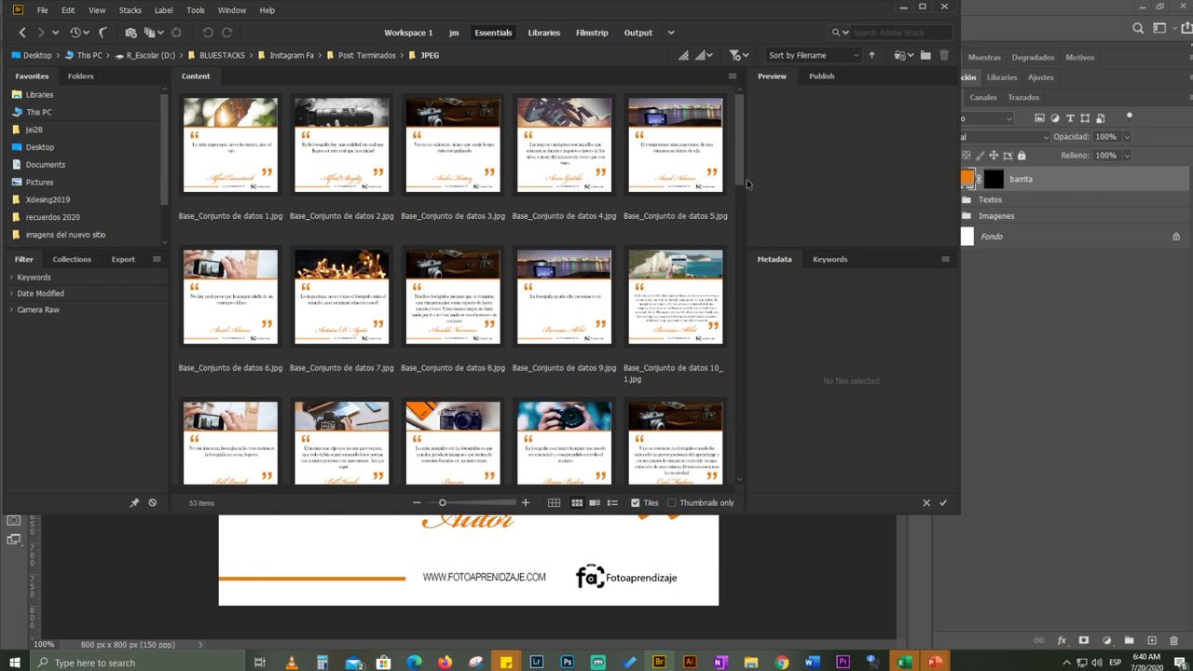
{"action": "scroll", "coordinate": [742, 199], "scroll_direction": "down", "scroll_amount": 2}
{"action": "left_click_drag", "start_coordinate": [740, 199], "coordinate": [734, 252]}
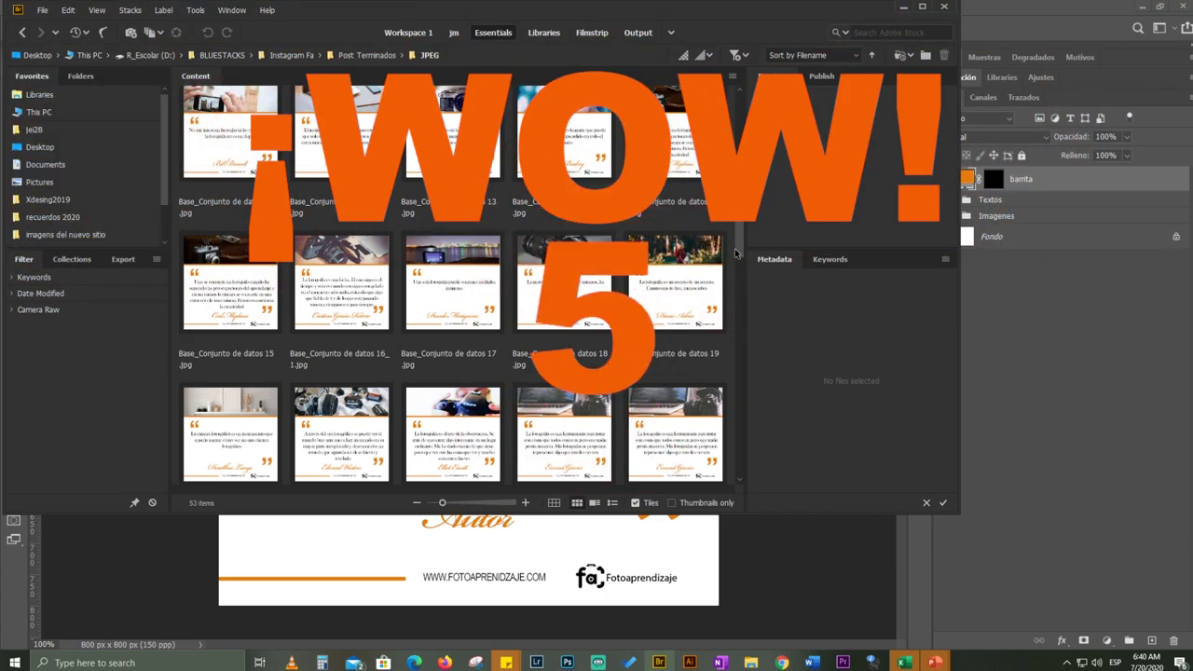
{"action": "left_click_drag", "start_coordinate": [734, 251], "coordinate": [736, 482]}
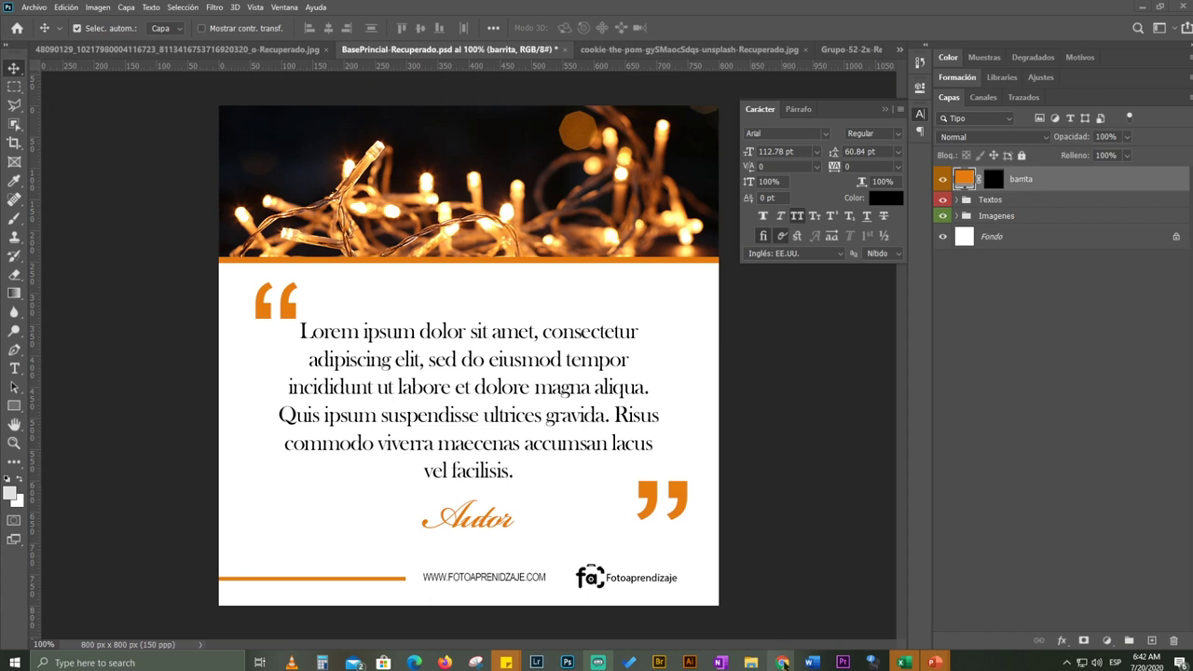
- Switch to Chrome and read the photography quotes and their authors on the 365enfoques.com page
{"action": "left_click", "coordinate": [750, 626]}
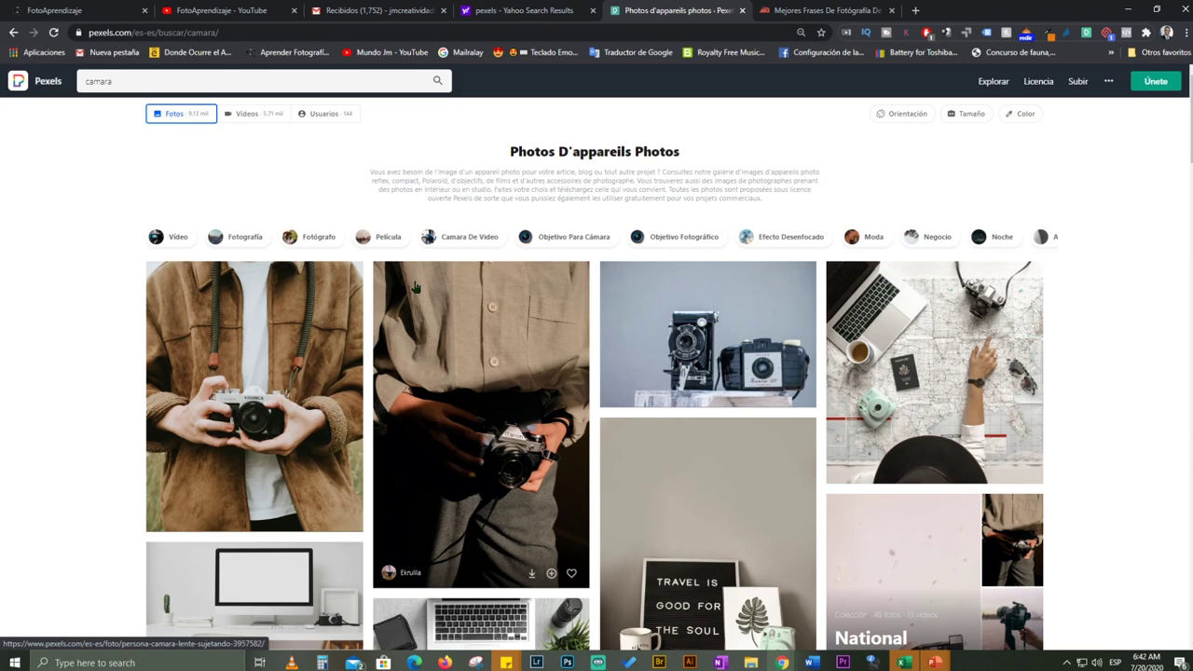
{"action": "left_click", "coordinate": [828, 11]}
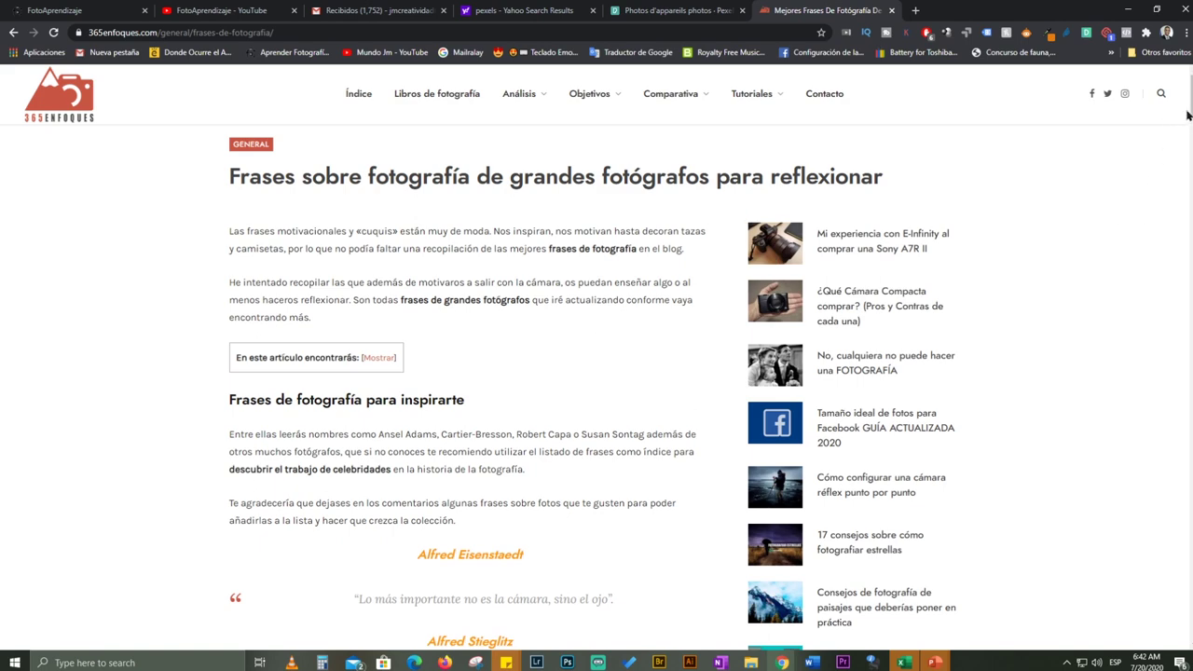
{"action": "scroll", "coordinate": [1188, 103], "scroll_direction": "down", "scroll_amount": 5}
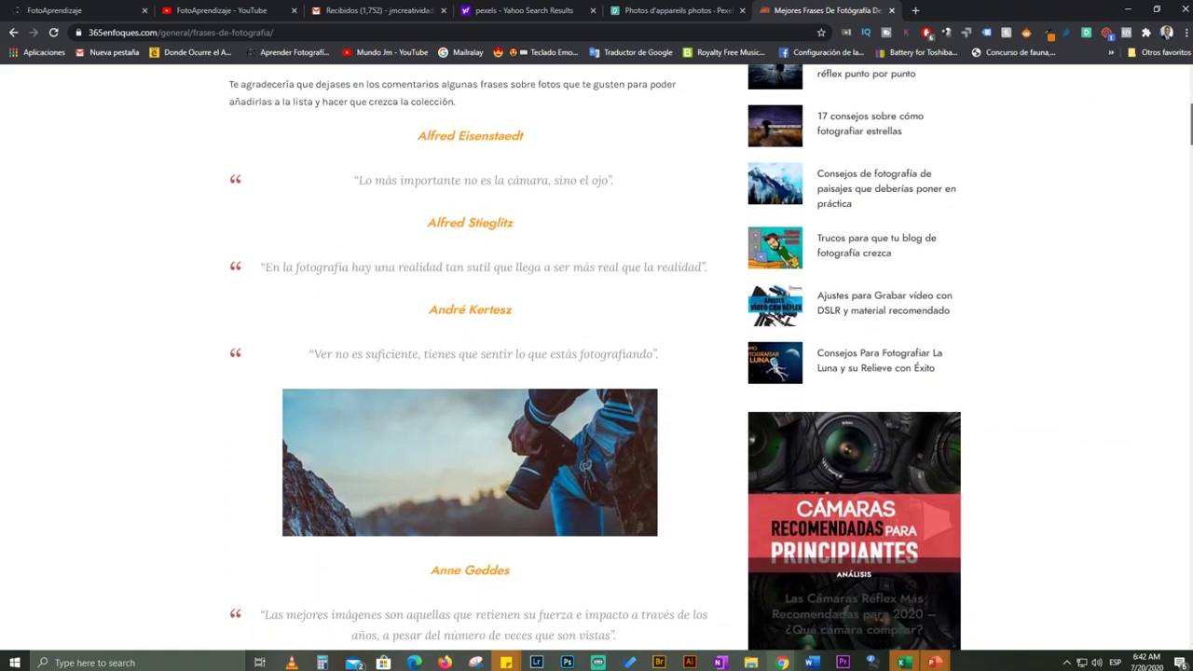
{"action": "scroll", "coordinate": [610, 282], "scroll_direction": "down", "scroll_amount": 4}
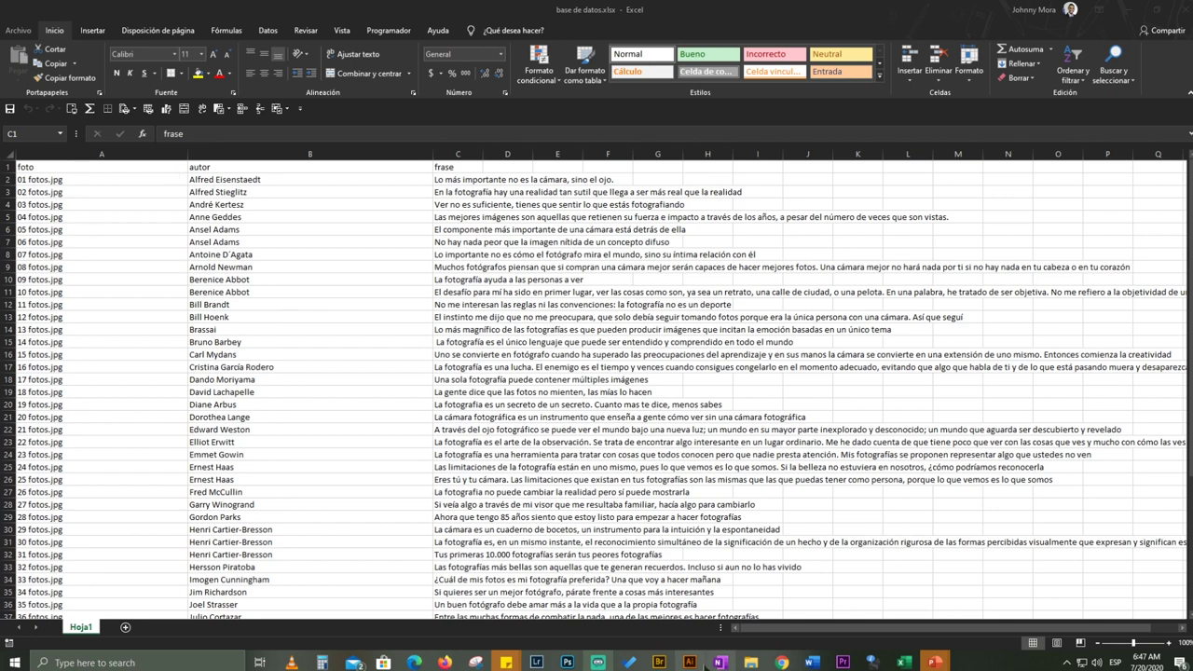
- Return to Bridge and open the Imagenes de Pexels folder inside Instagram Fa
{"action": "left_click", "coordinate": [659, 660]}
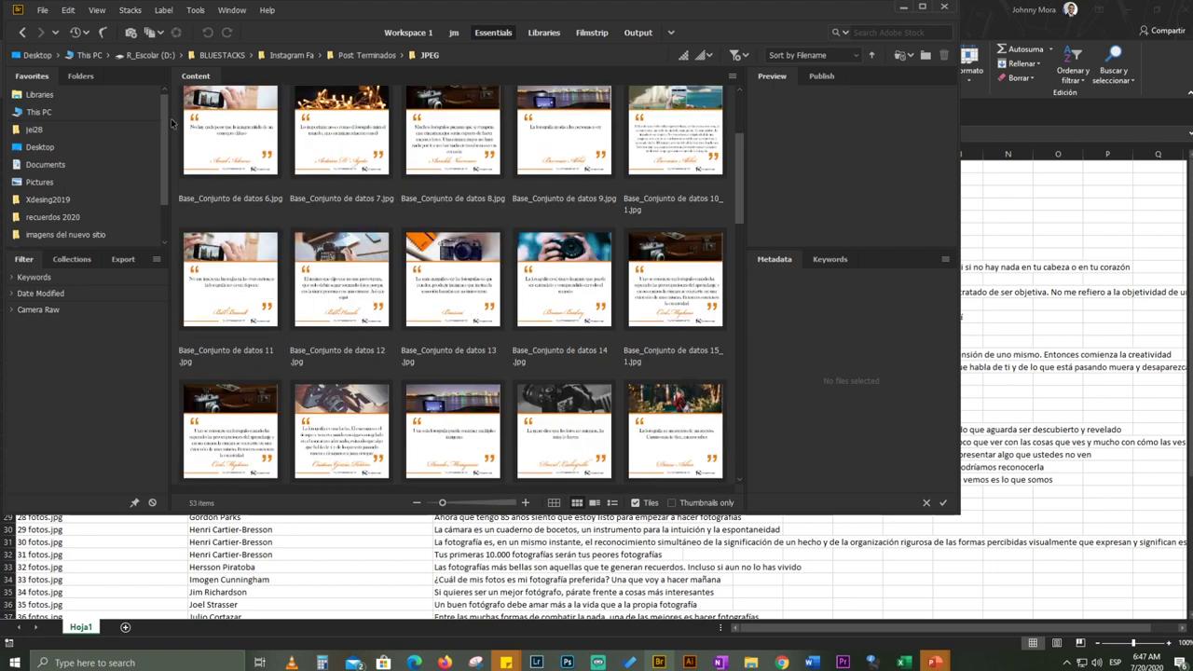
{"action": "left_click", "coordinate": [22, 32]}
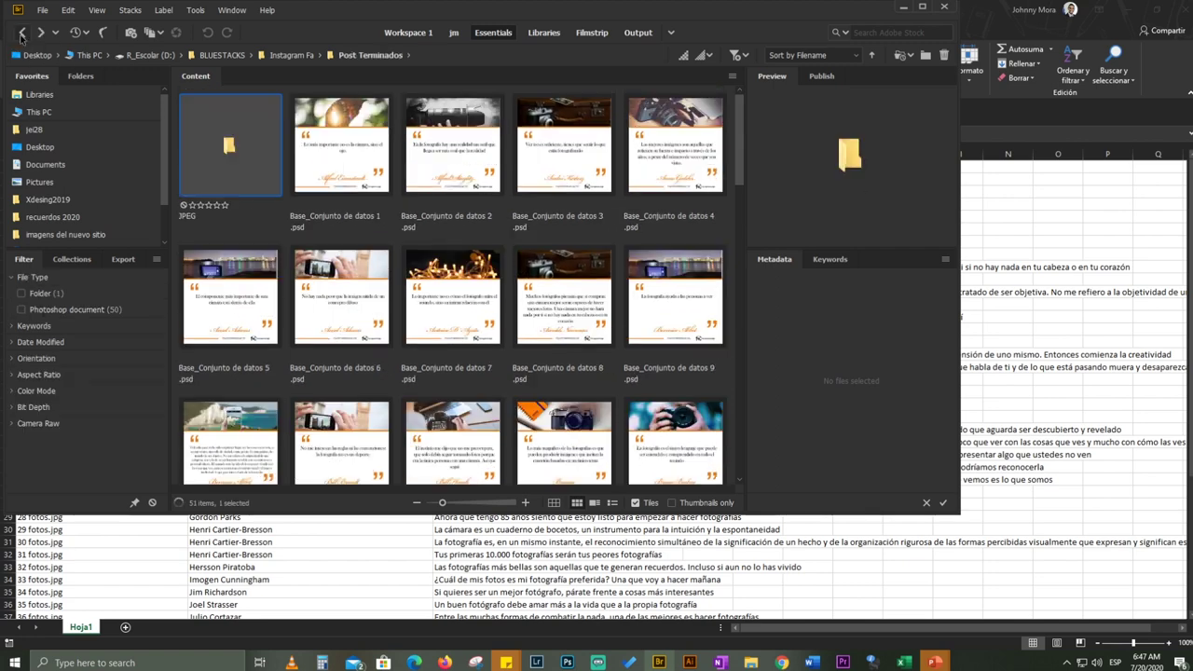
{"action": "left_click", "coordinate": [22, 33]}
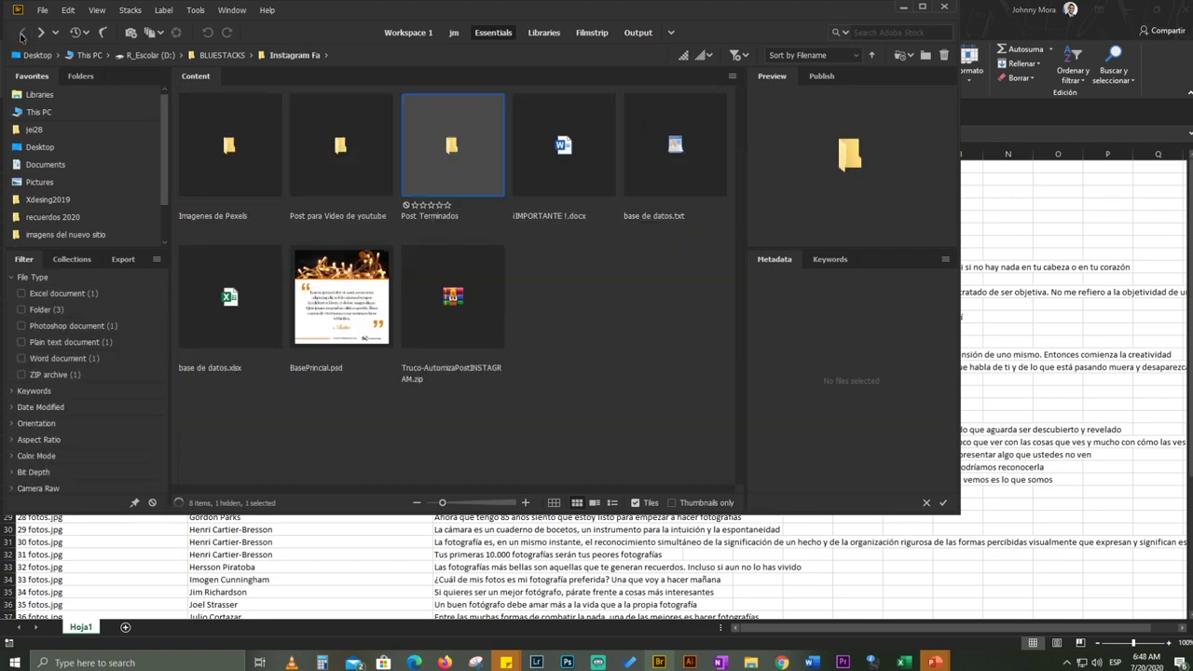
{"action": "double_click", "coordinate": [229, 145]}
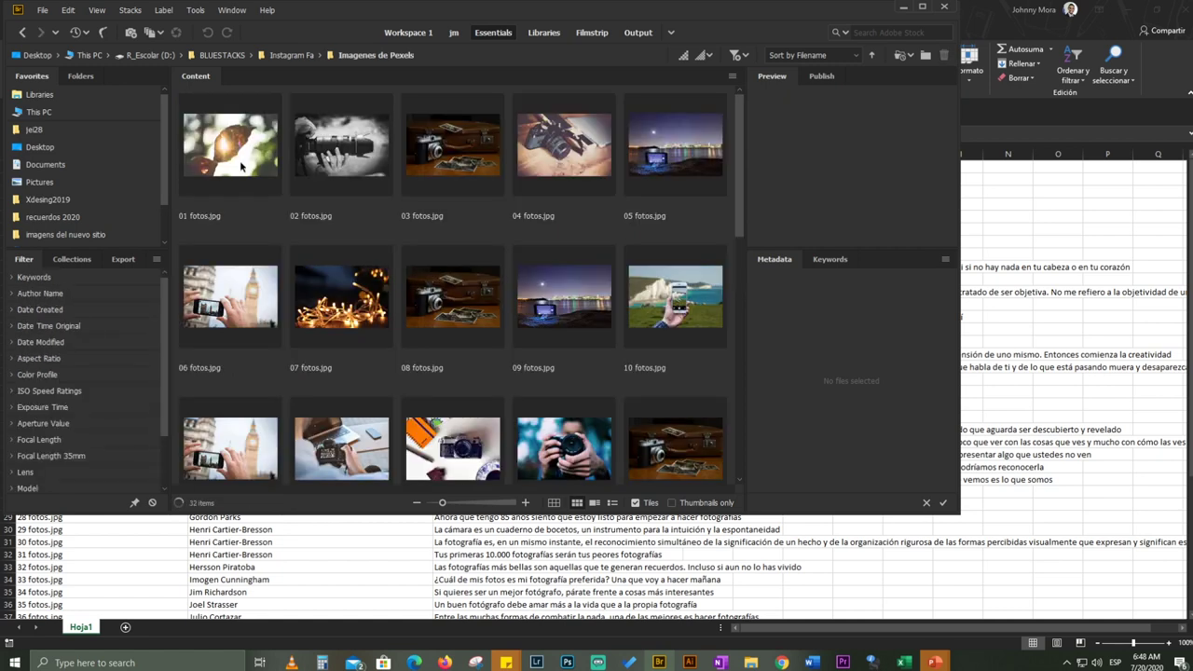
- Select images 01 fotos.jpg through 13 fotos.jpg and check their Batch Rename naming settings without renaming anything
{"action": "left_click", "coordinate": [218, 193]}
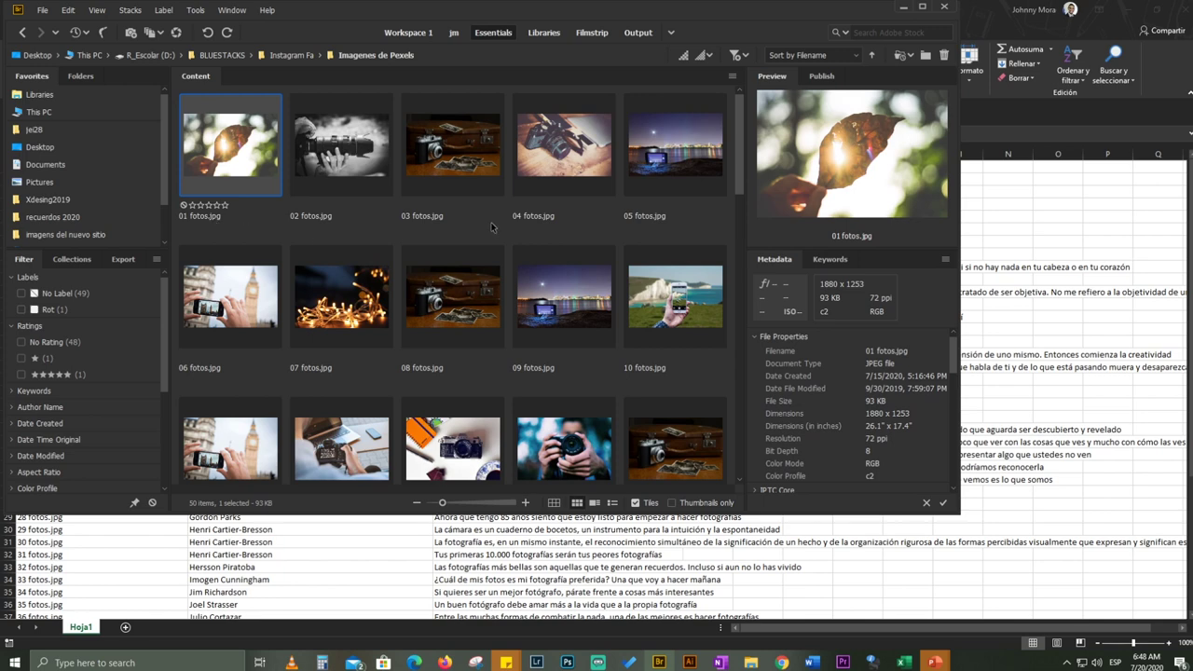
{"action": "left_click", "coordinate": [459, 454], "text": "shift"}
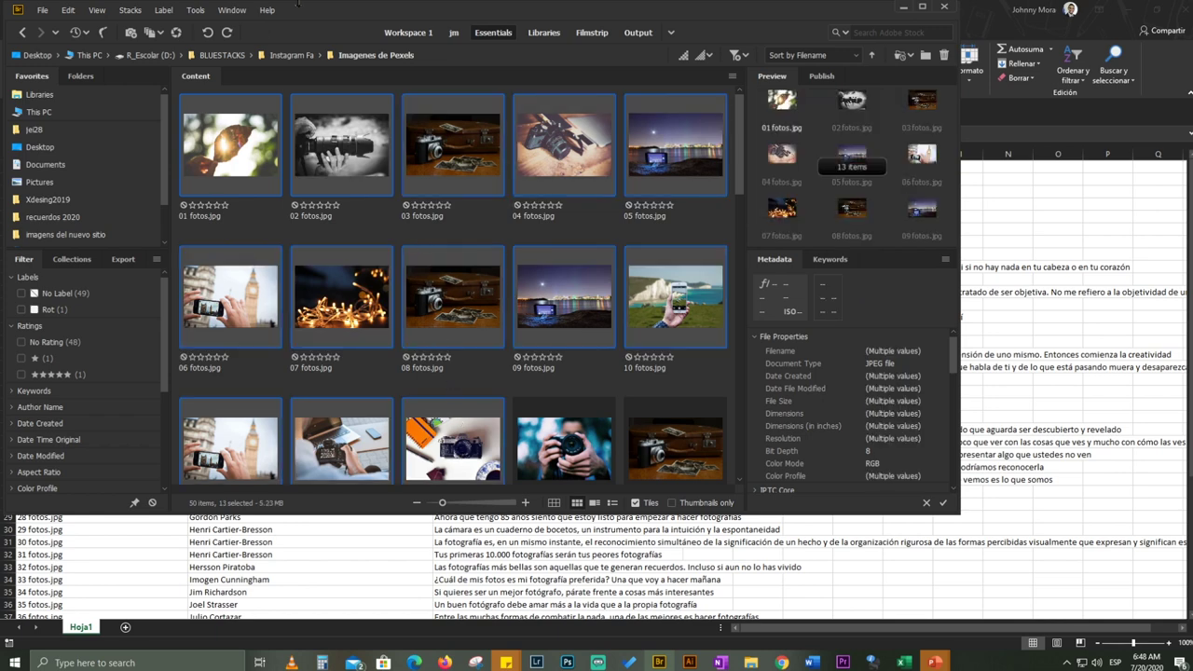
{"action": "left_click", "coordinate": [196, 10]}
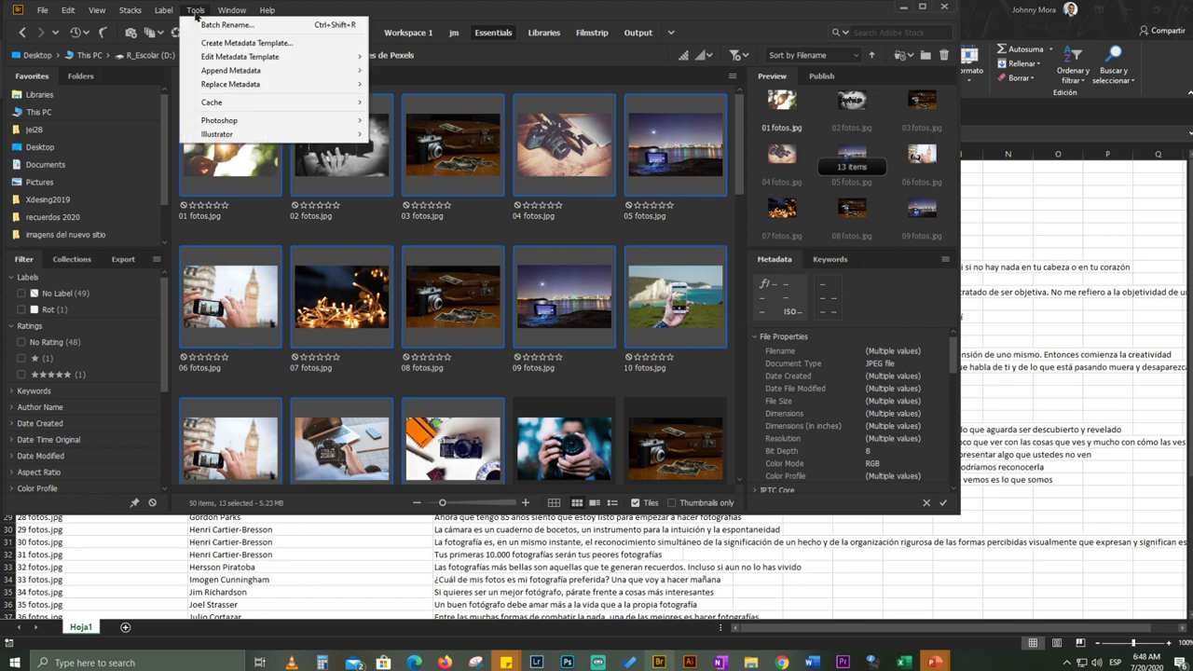
{"action": "left_click", "coordinate": [226, 24]}
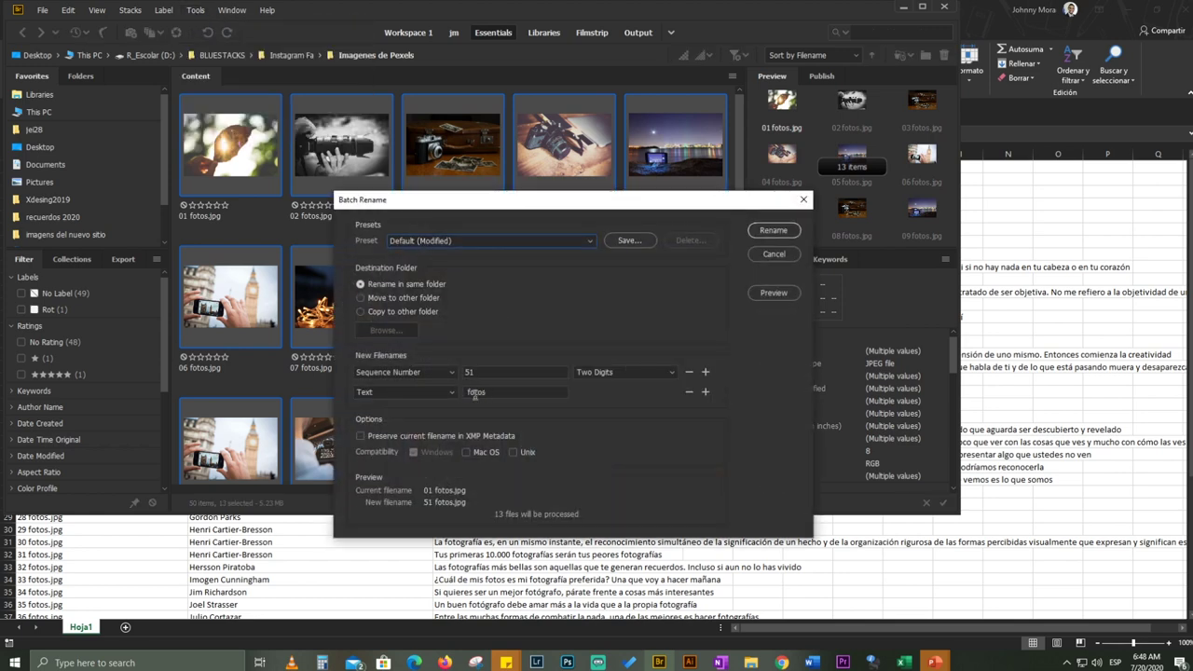
{"action": "left_click", "coordinate": [774, 254]}
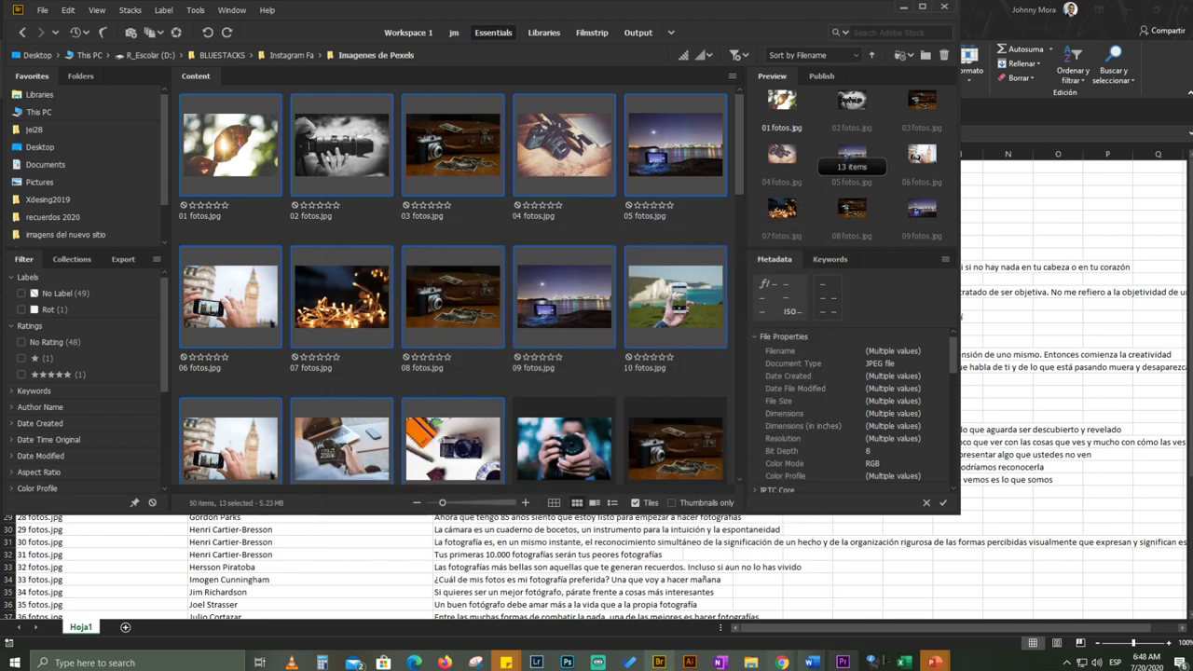
- Switch to Excel and try to save base de datos in the Instagram Fa folder as tab-delimited text (*.txt)
{"action": "left_click", "coordinate": [902, 662]}
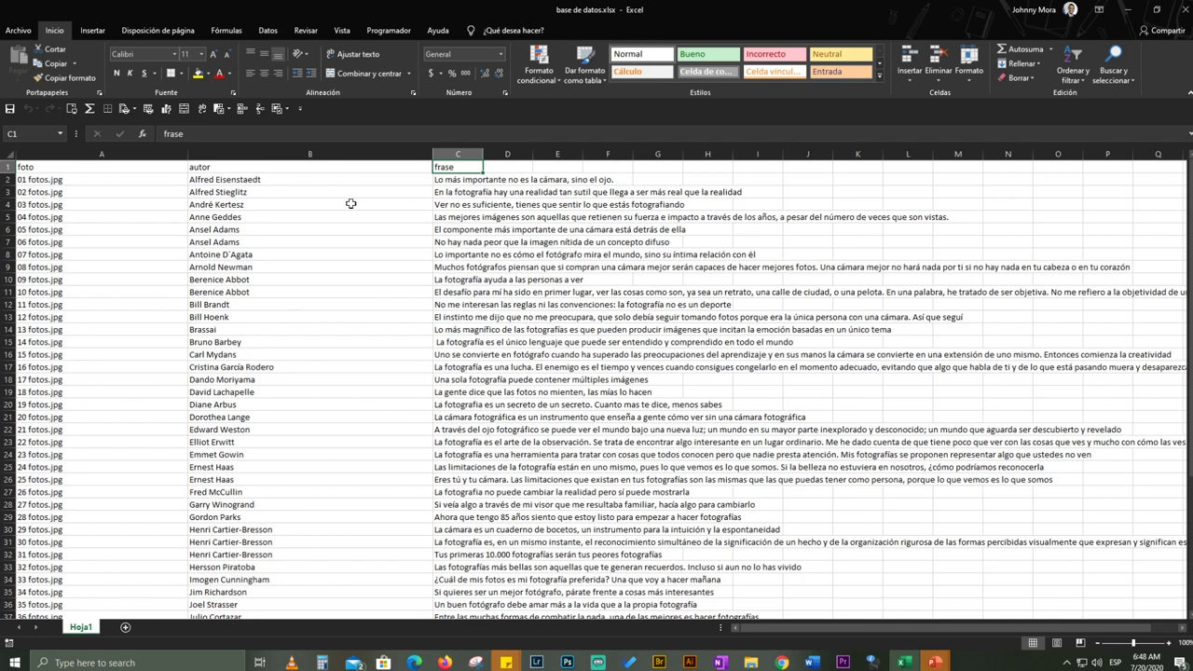
{"action": "left_click", "coordinate": [18, 30]}
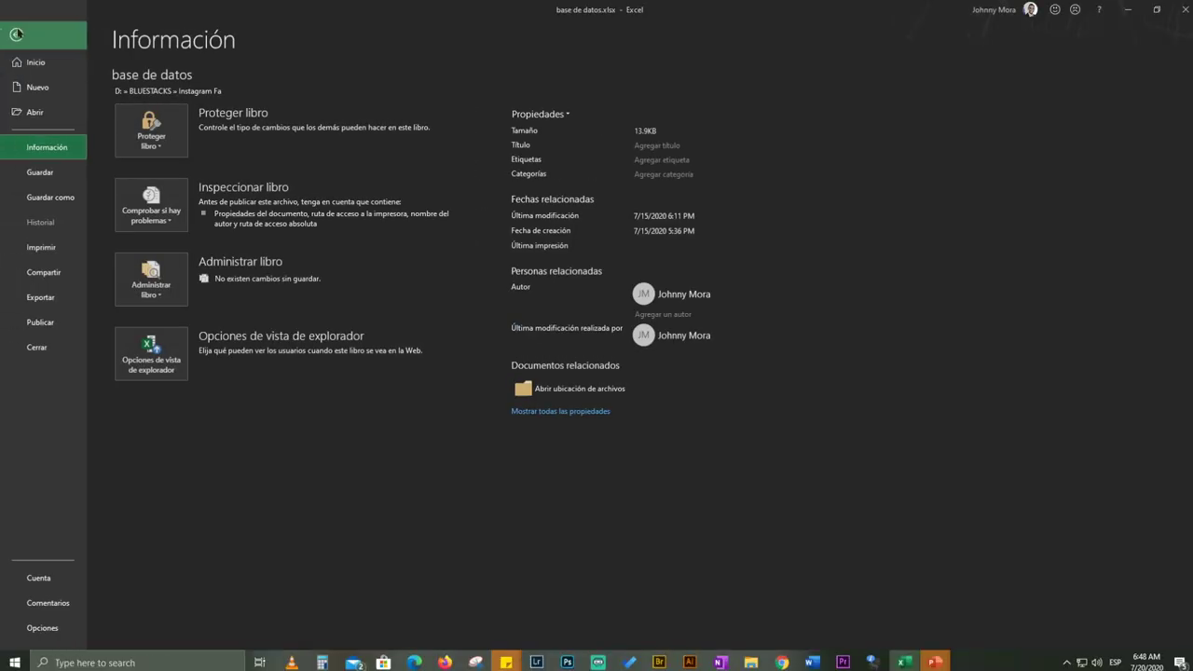
{"action": "left_click", "coordinate": [62, 198]}
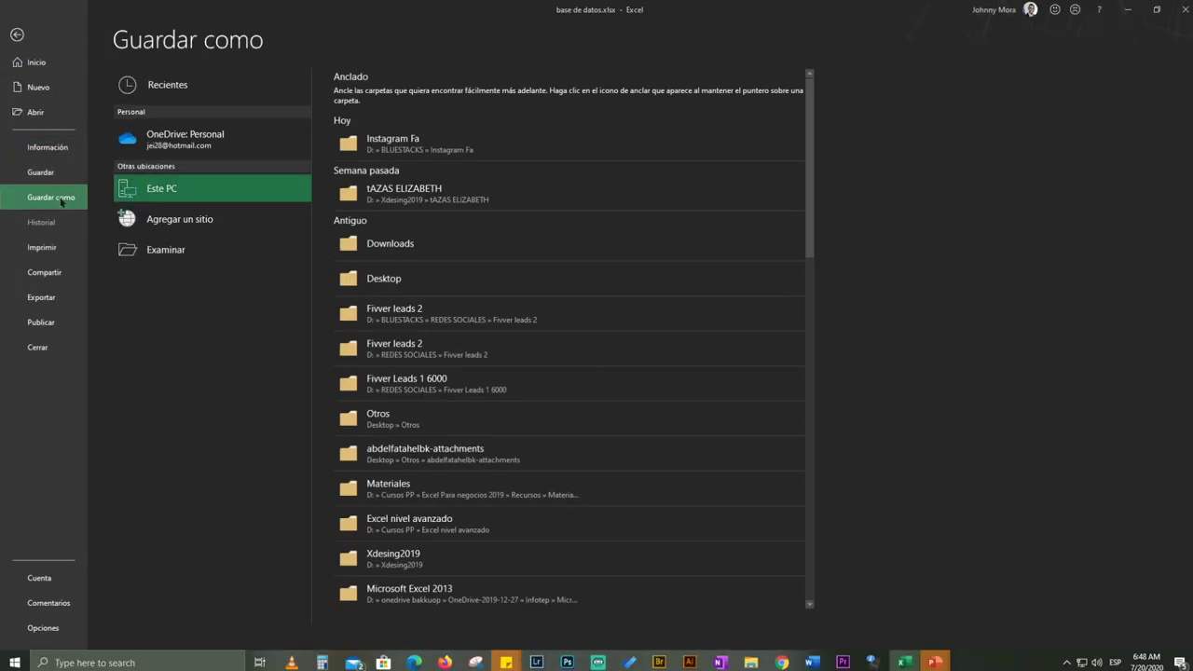
{"action": "left_click", "coordinate": [350, 145]}
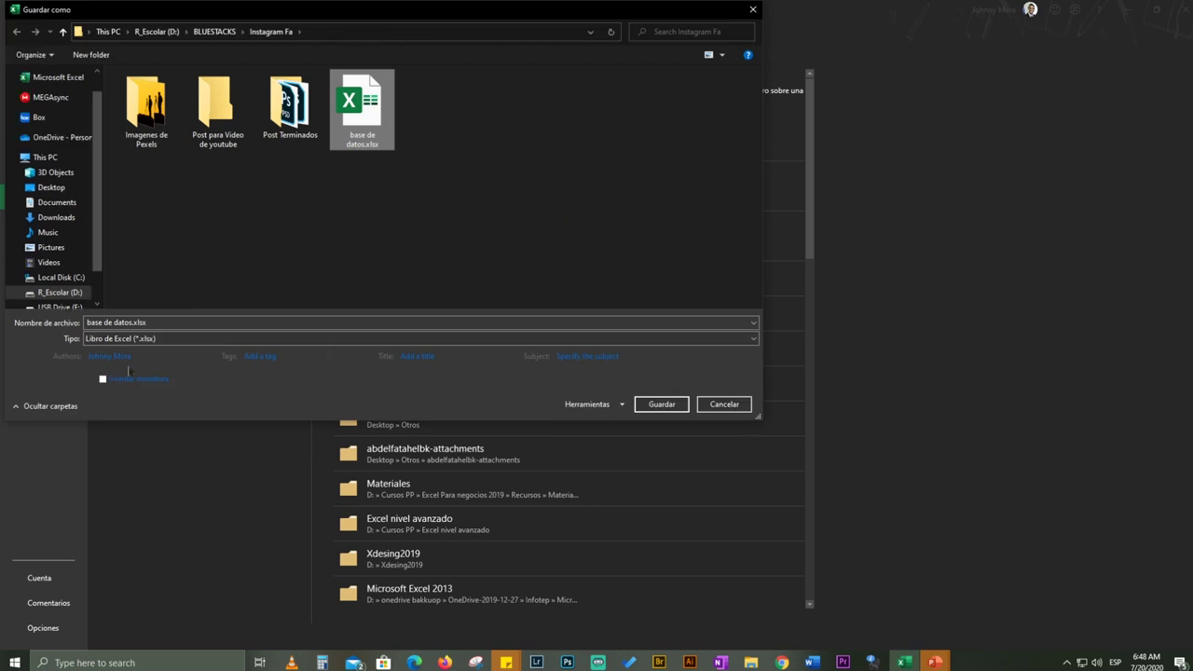
{"action": "left_click", "coordinate": [183, 340]}
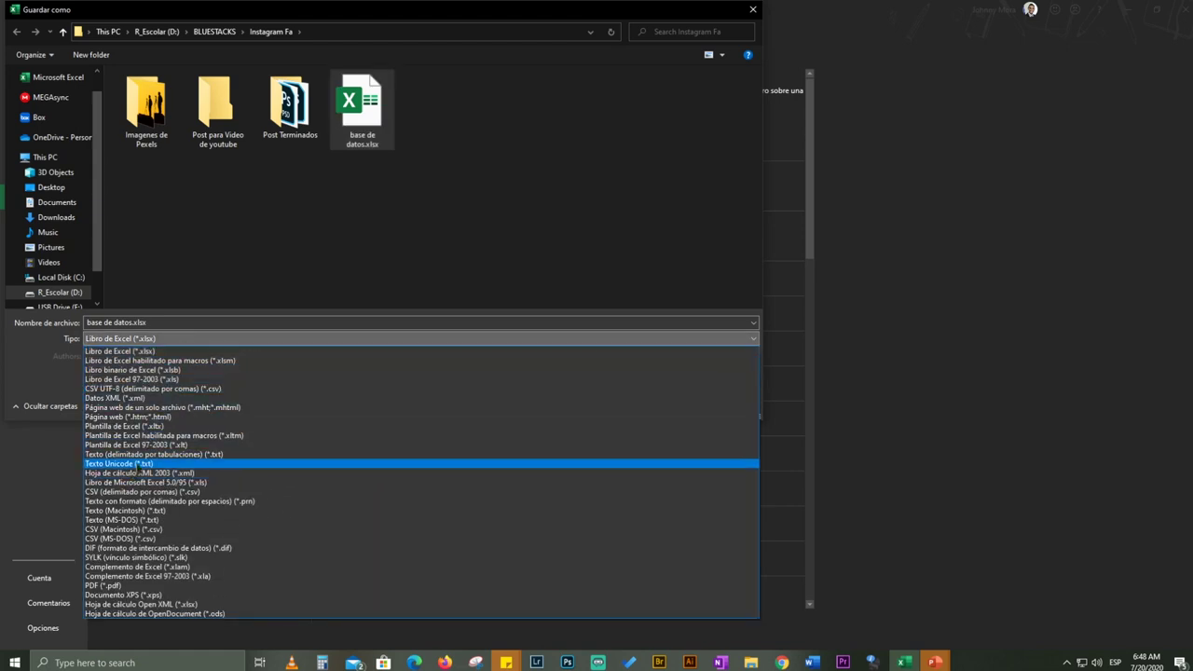
{"action": "left_click", "coordinate": [140, 454]}
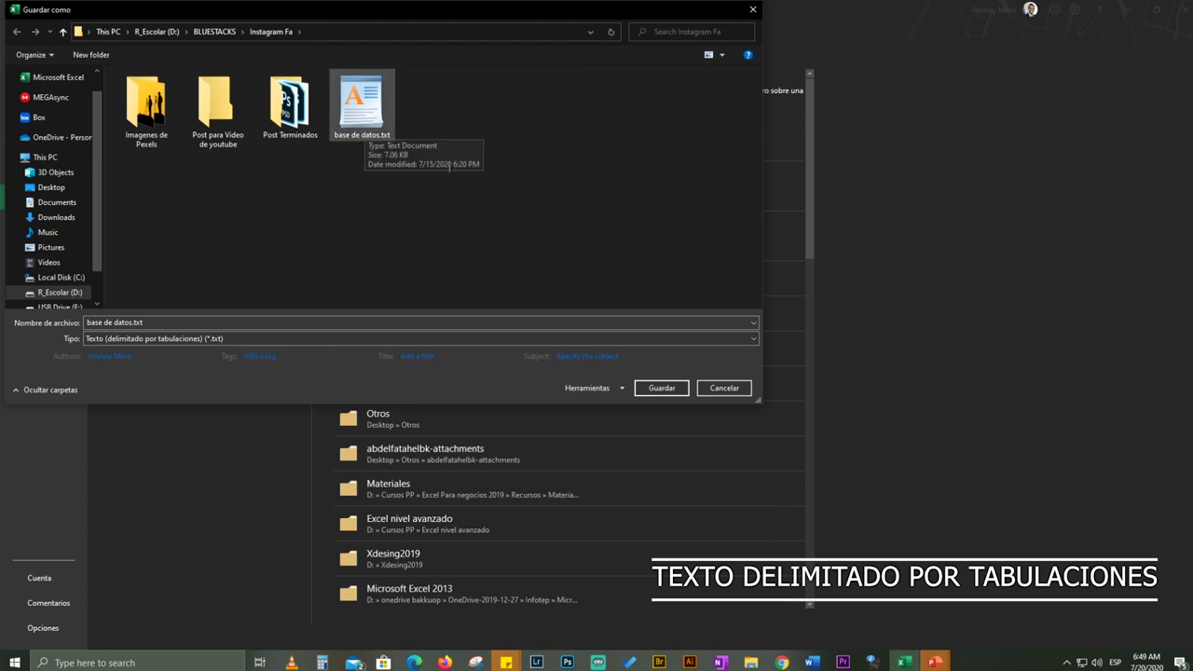
{"action": "left_click", "coordinate": [724, 388]}
{"action": "key", "text": "Escape"}
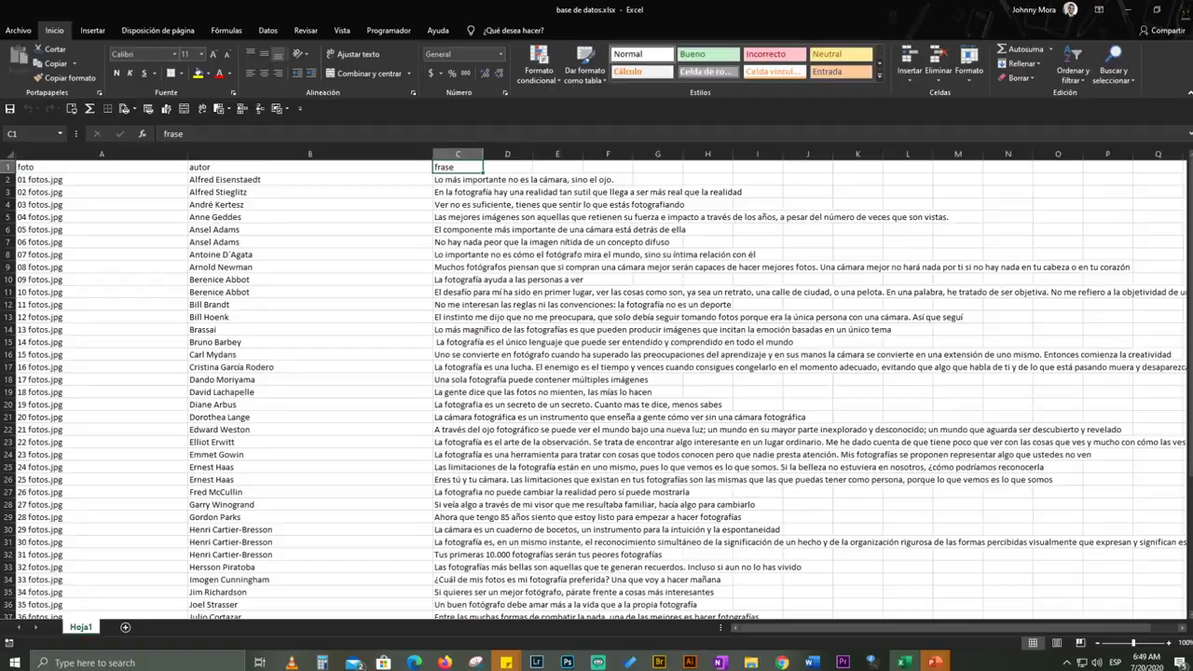
- Switch to Photoshop, expand the Imagenes and Textos layer groups, and check the Autor and frase text layers
{"action": "left_click", "coordinate": [1128, 10]}
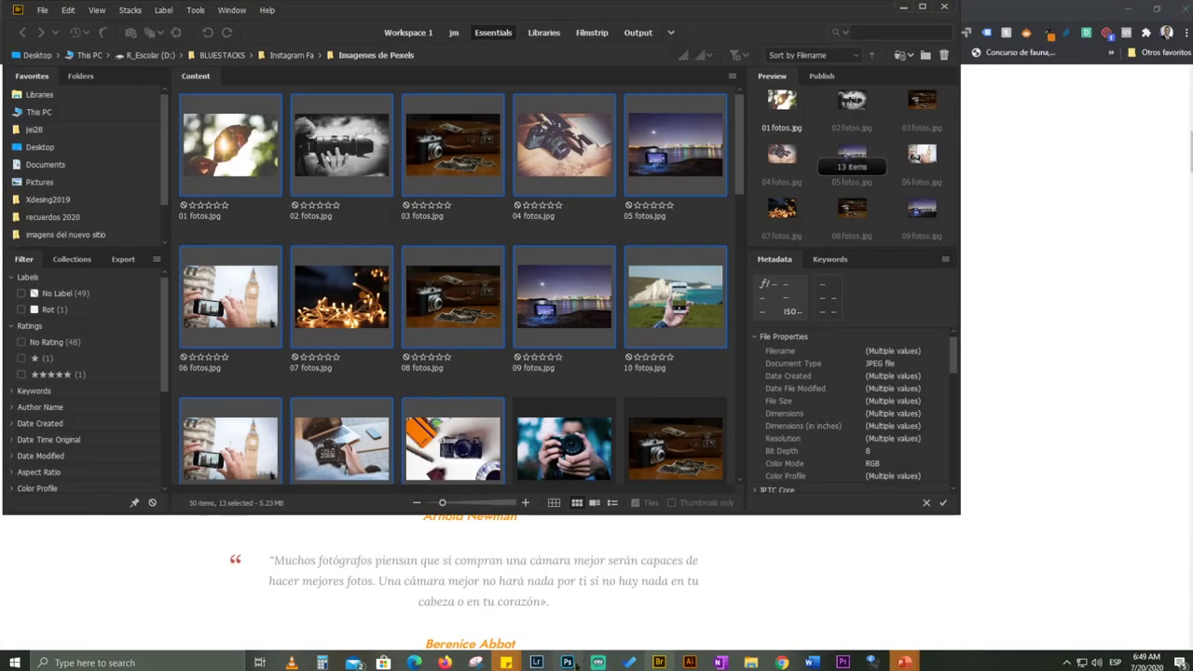
{"action": "left_click", "coordinate": [567, 663]}
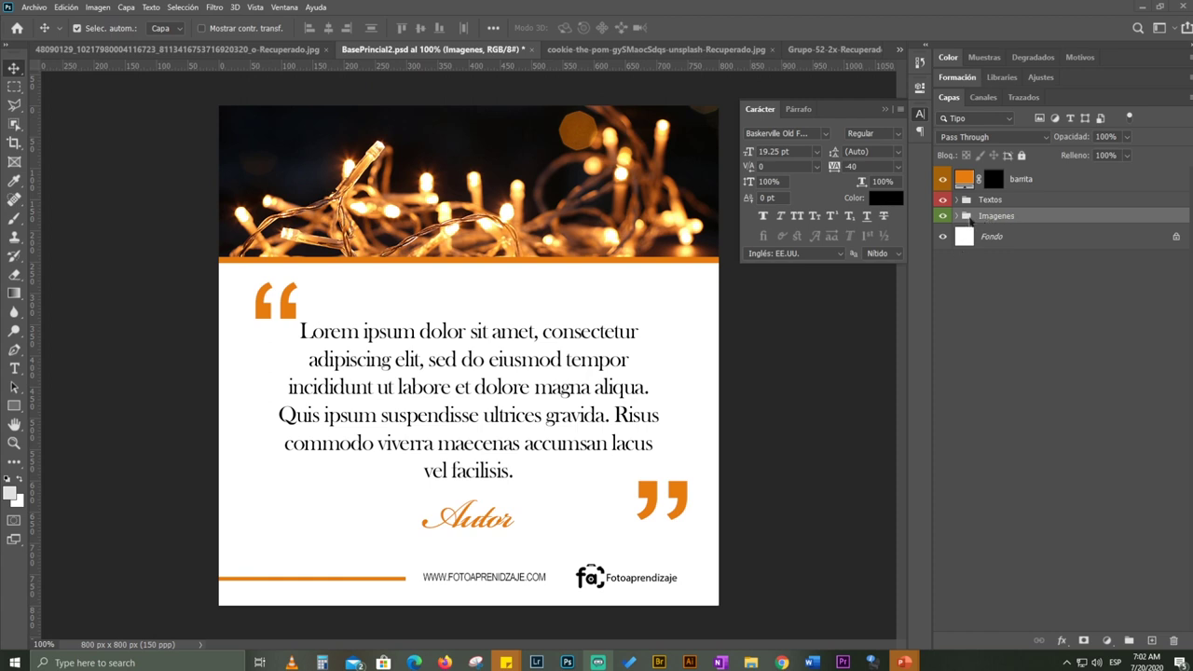
{"action": "left_click", "coordinate": [958, 217]}
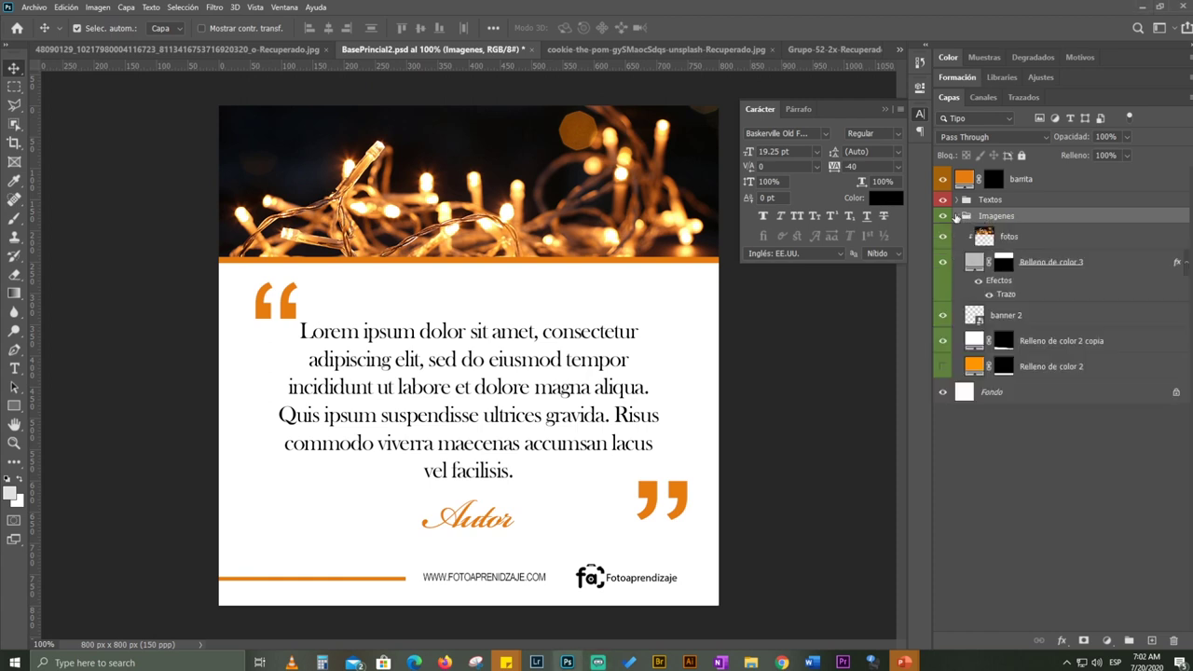
{"action": "left_click", "coordinate": [957, 200]}
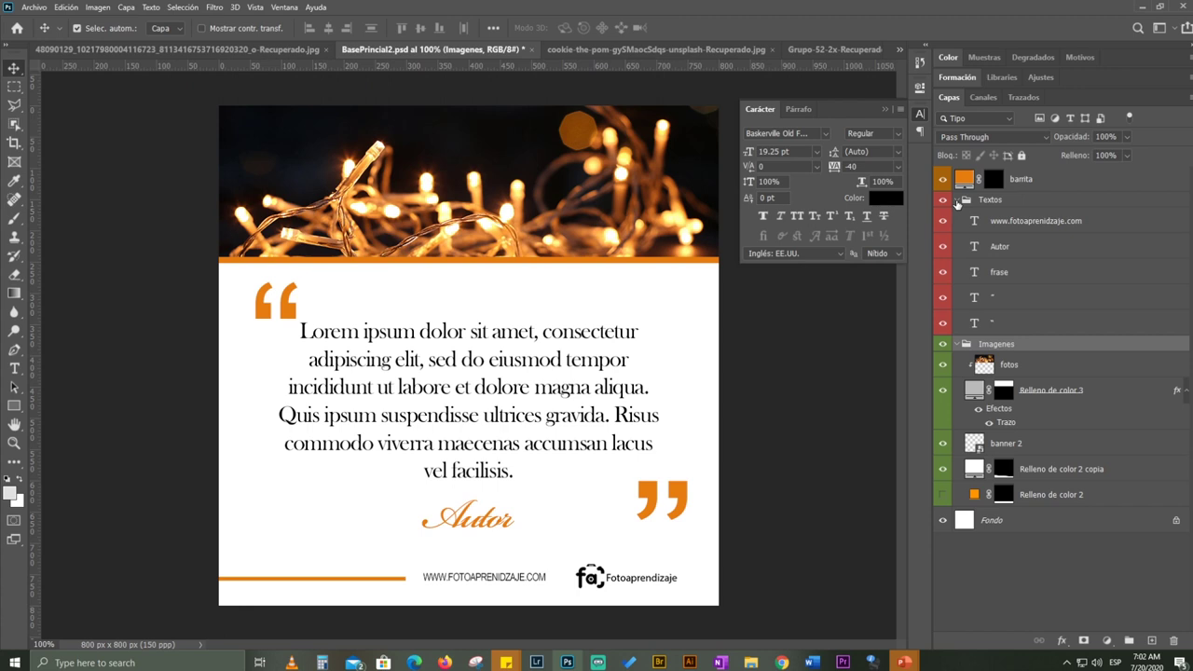
{"action": "left_click", "coordinate": [984, 249]}
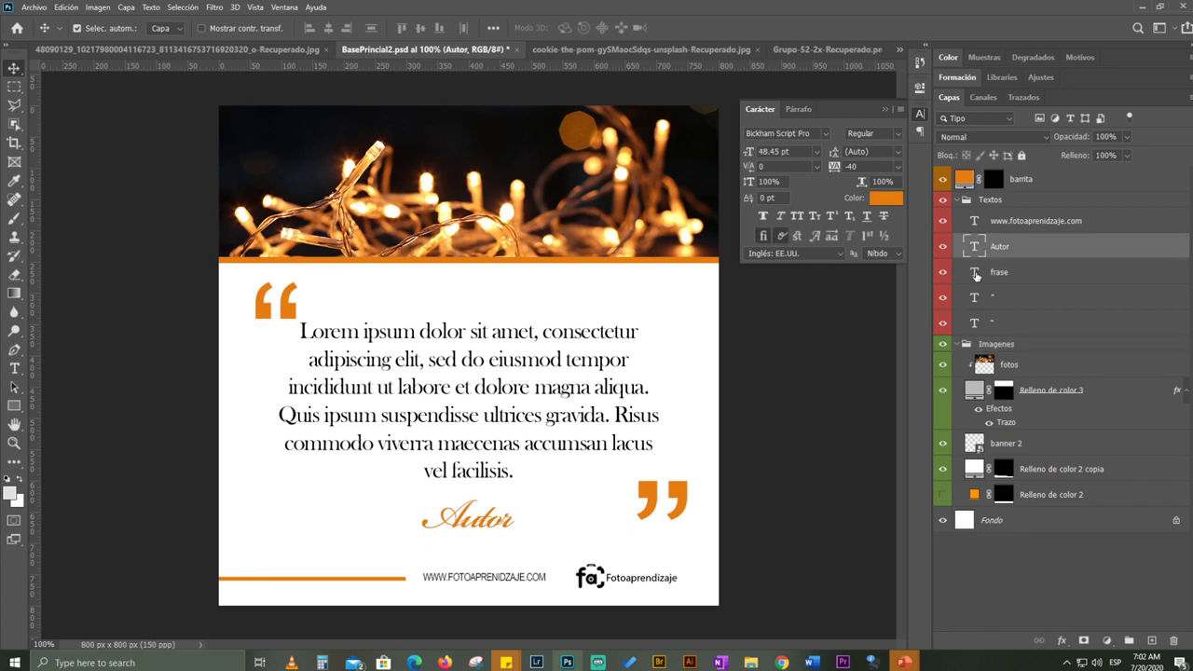
{"action": "left_click", "coordinate": [976, 273]}
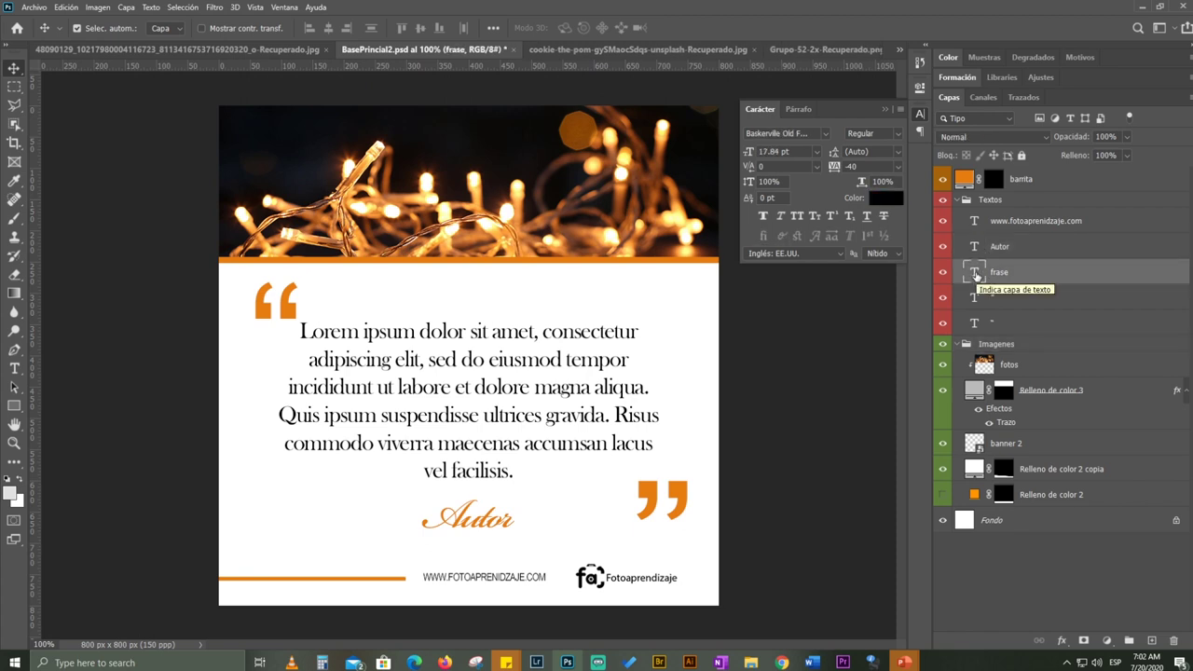
- Select the fotos layer and open its variable definition, checking the pixel replacement variable named foto
{"action": "left_click", "coordinate": [1009, 364]}
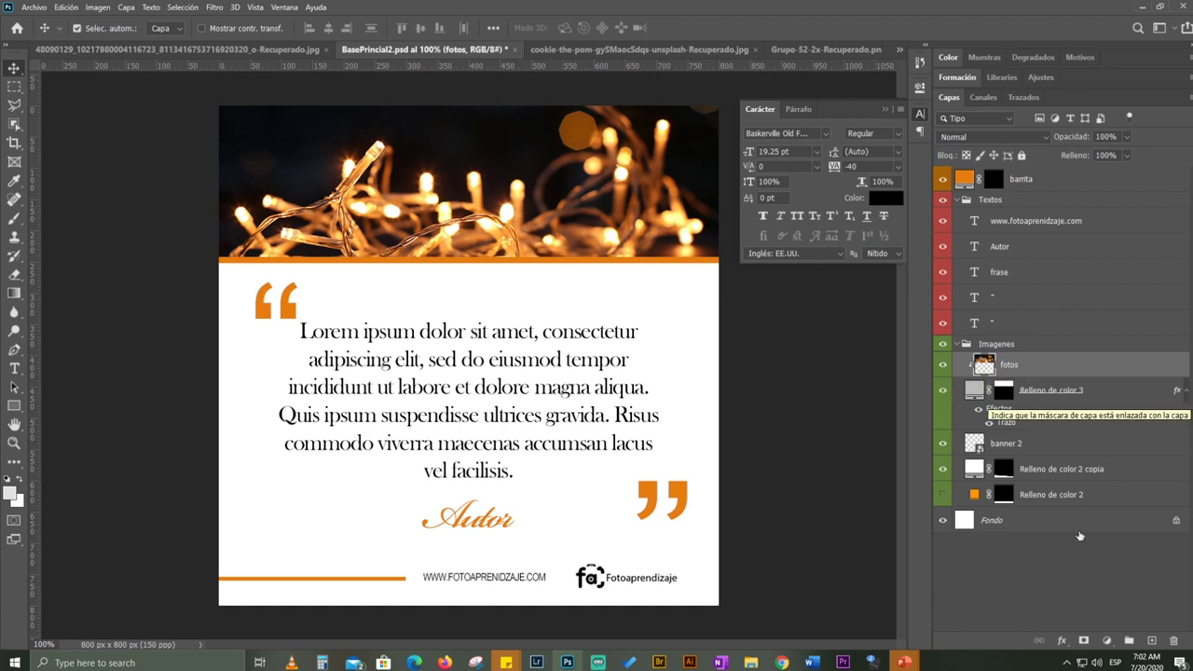
{"action": "left_click", "coordinate": [98, 8]}
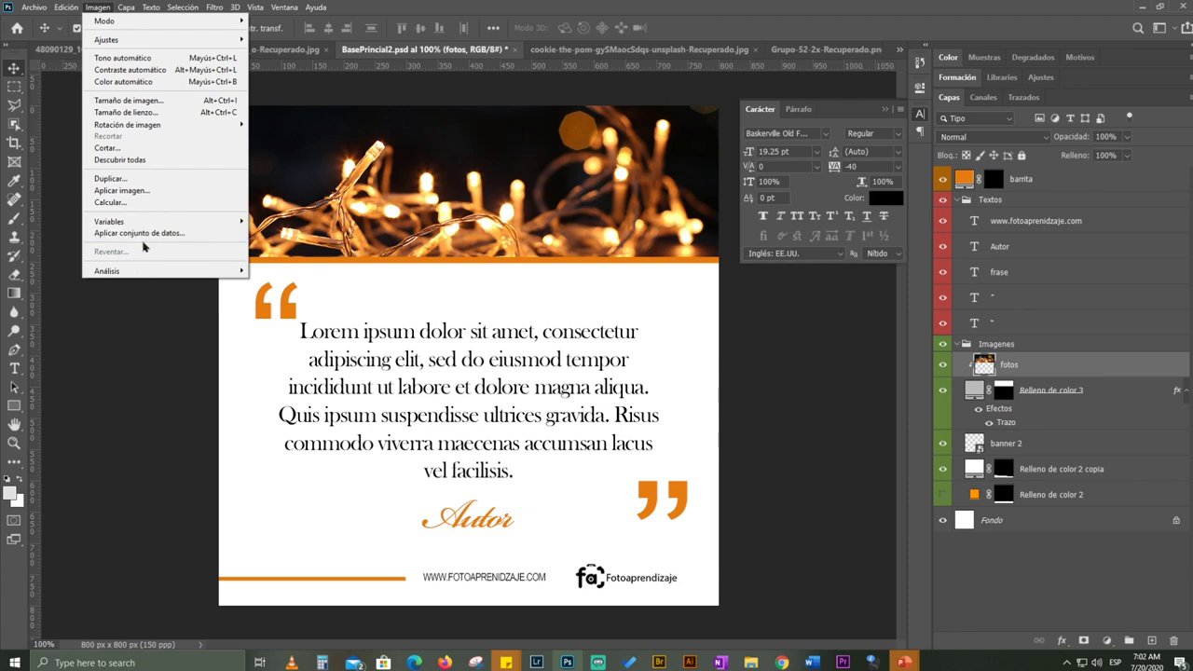
{"action": "mouse_move", "coordinate": [154, 224]}
{"action": "left_click", "coordinate": [269, 223]}
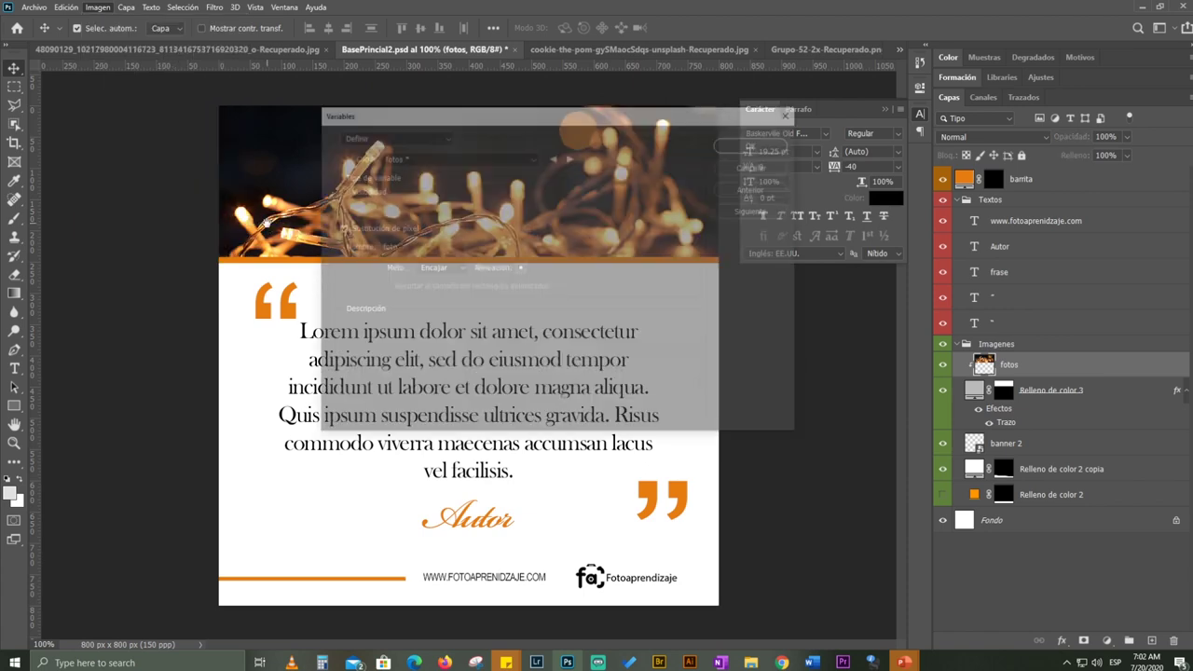
{"action": "left_click_drag", "start_coordinate": [537, 114], "coordinate": [919, 157]}
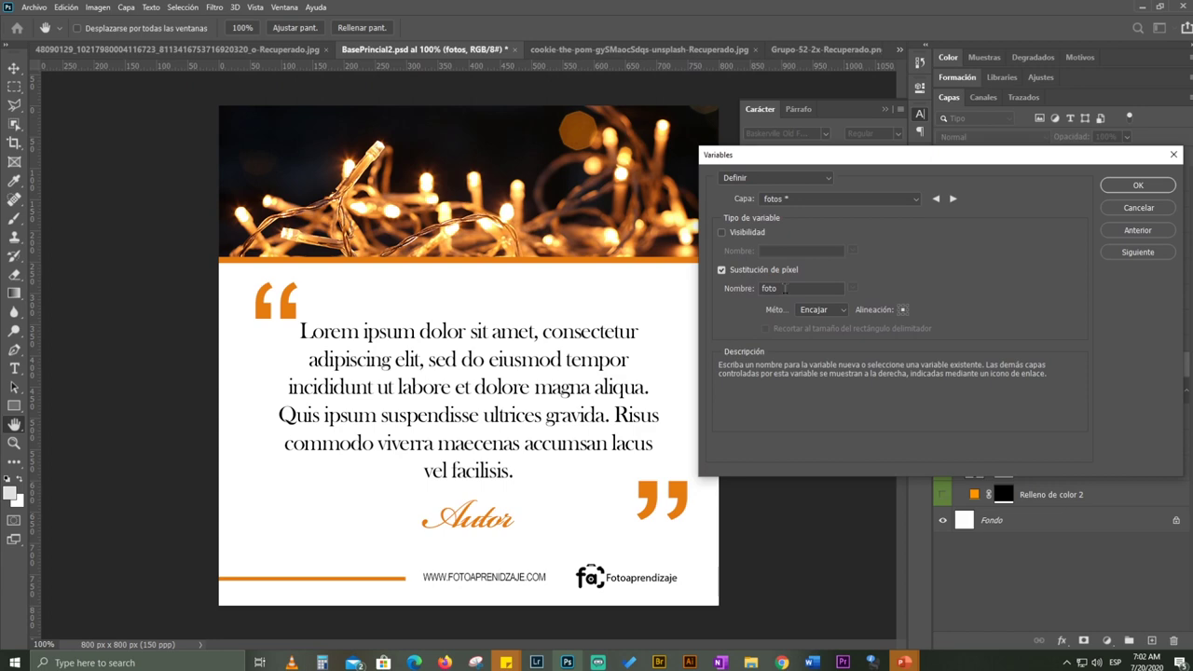
- Switch to Bridge, open base de datos.xlsx and highlight the foto, autor and frase header cells in yellow
{"action": "left_click", "coordinate": [659, 663]}
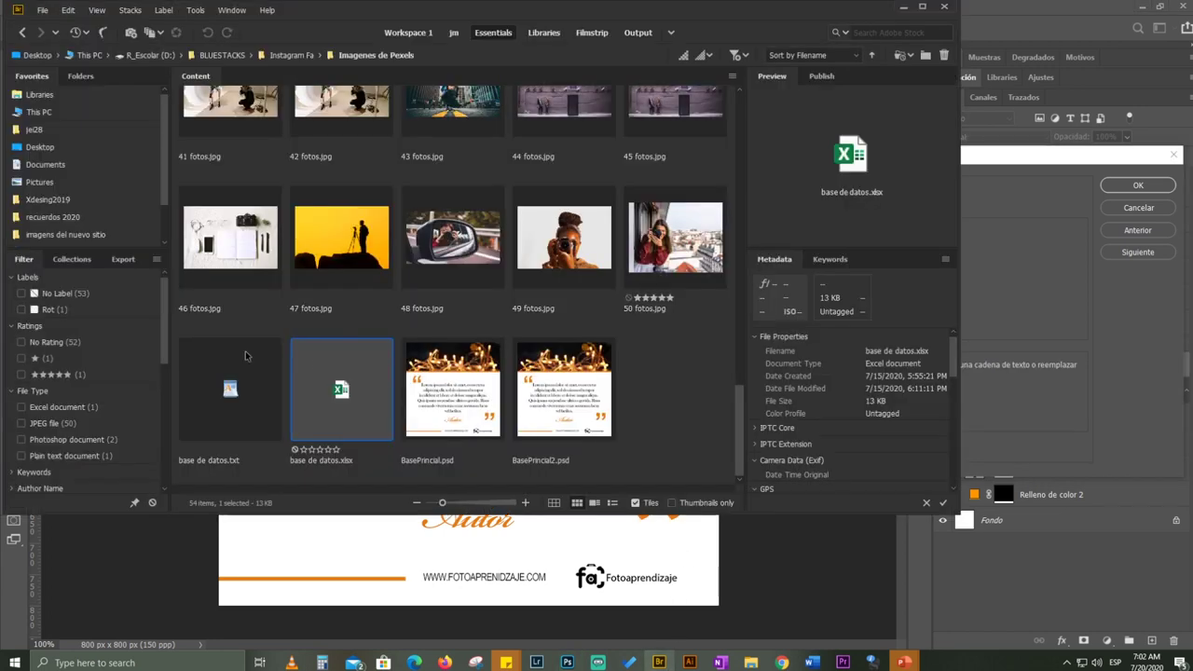
{"action": "double_click", "coordinate": [342, 401]}
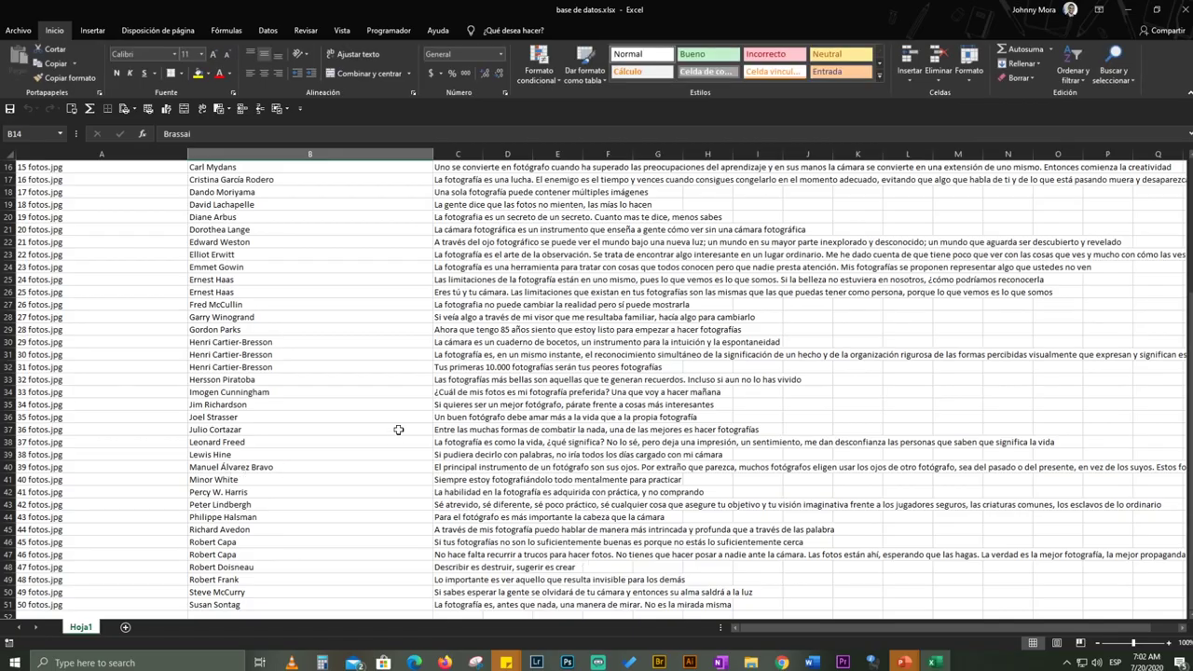
{"action": "scroll", "coordinate": [398, 430], "scroll_direction": "up", "scroll_amount": 5}
{"action": "left_click_drag", "start_coordinate": [53, 167], "coordinate": [524, 168]}
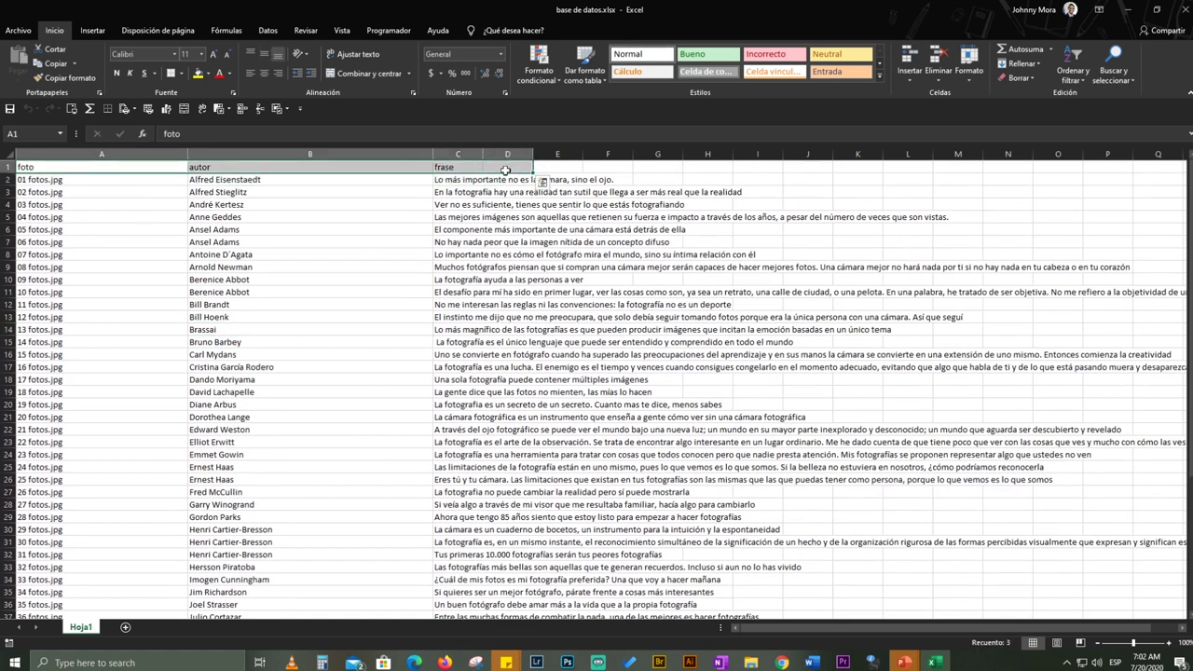
{"action": "left_click", "coordinate": [198, 73]}
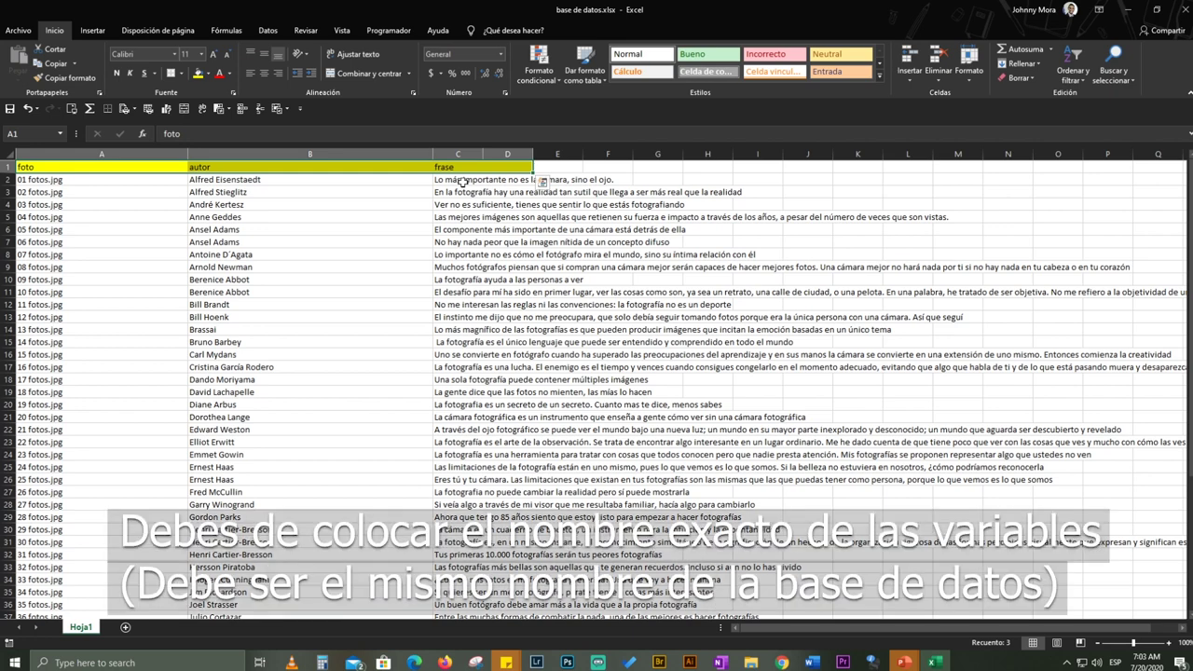
- Close the base de datos workbook without saving and switch back to the Variables dialog in Photoshop
{"action": "left_click", "coordinate": [1182, 11]}
{"action": "left_click", "coordinate": [600, 347]}
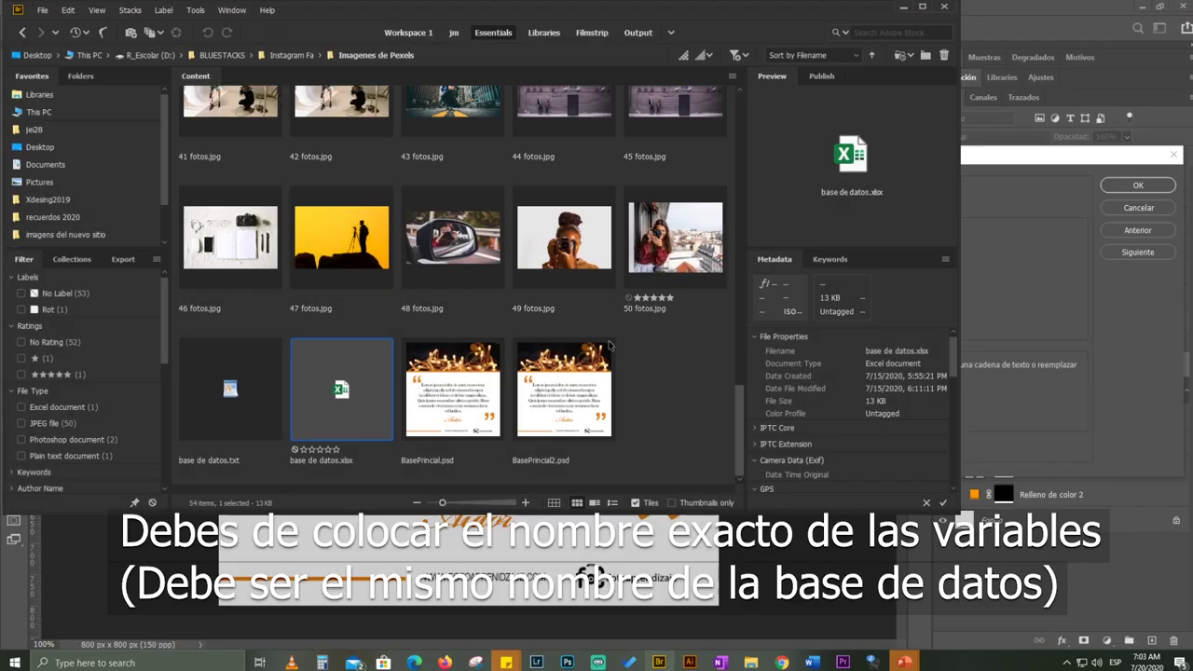
{"action": "left_click", "coordinate": [566, 663]}
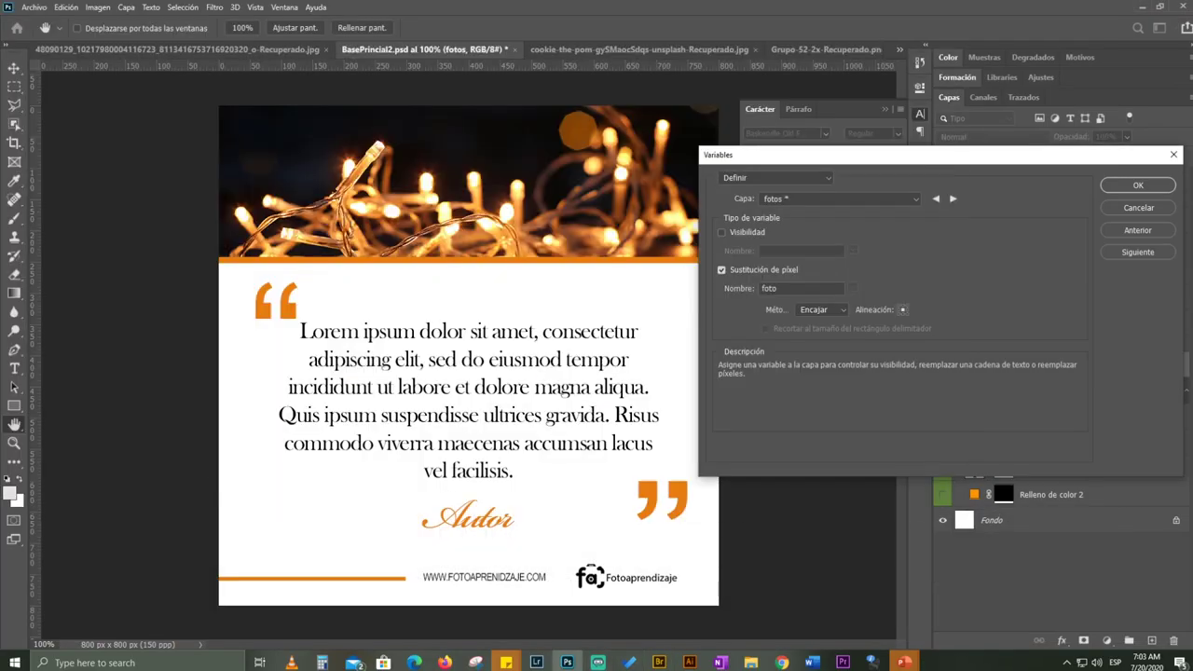
- Name the frase layer's text replacement variable frase, and check the variable assigned to the Autor layer
{"action": "left_click_drag", "start_coordinate": [930, 156], "coordinate": [590, 104]}
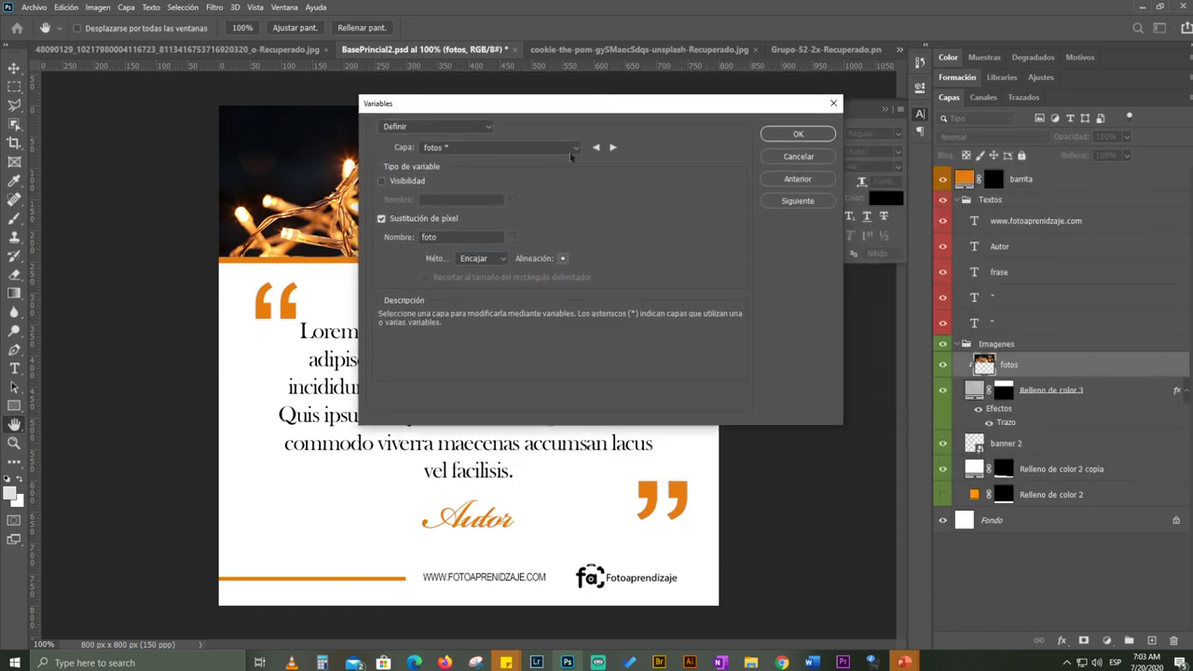
{"action": "left_click", "coordinate": [575, 148]}
{"action": "left_click", "coordinate": [478, 204]}
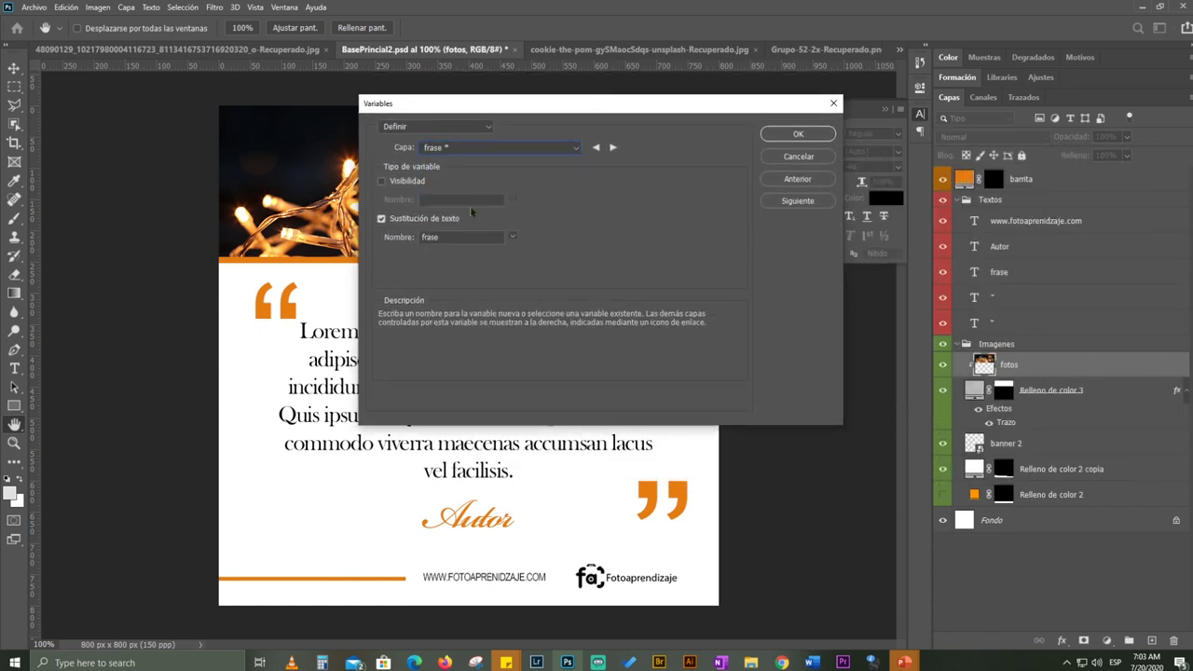
{"action": "left_click_drag", "start_coordinate": [444, 236], "coordinate": [413, 243]}
{"action": "type", "text": "fras"}
{"action": "left_click", "coordinate": [567, 147]}
{"action": "left_click", "coordinate": [471, 192]}
{"action": "left_click", "coordinate": [574, 149]}
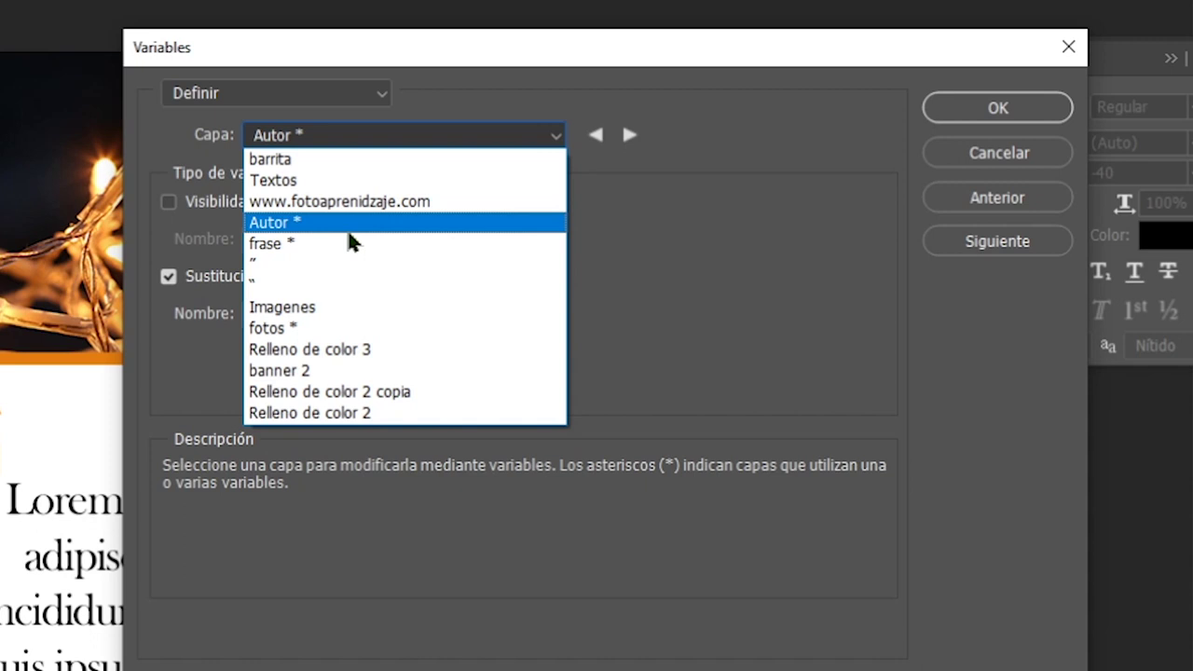
- Import base de datos.txt from Imagenes de Pexels as the data sets, with automatic encoding and replacement of existing sets, and accept the variables
{"action": "left_click", "coordinate": [966, 248]}
{"action": "left_click", "coordinate": [967, 248]}
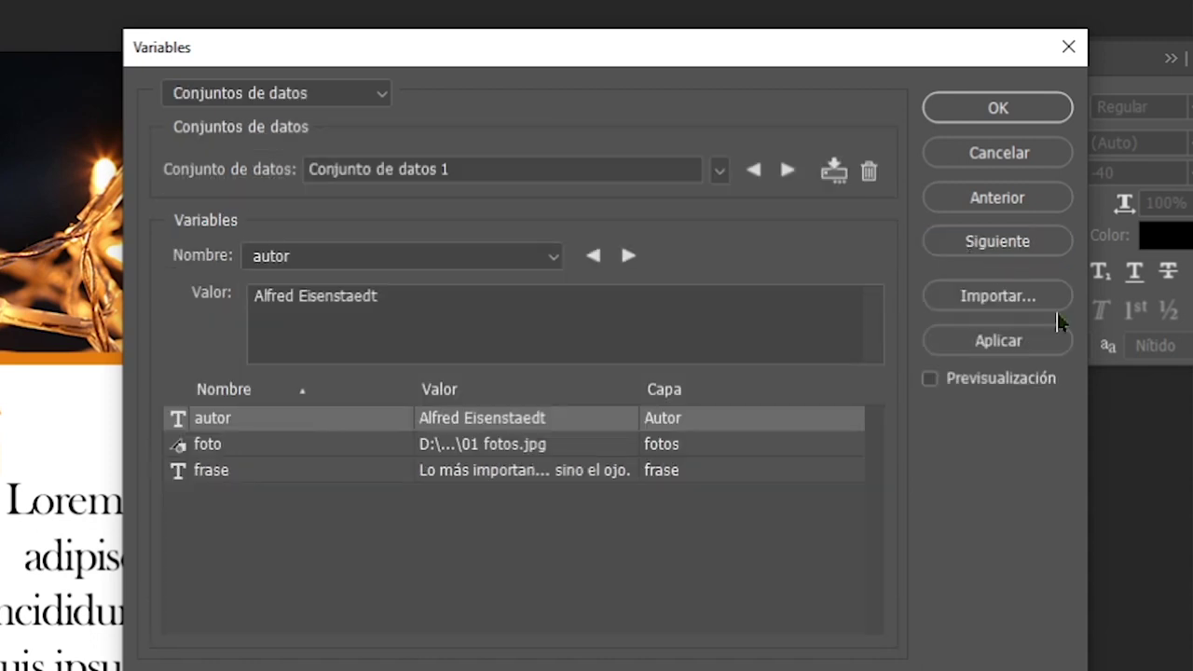
{"action": "left_click", "coordinate": [1011, 306]}
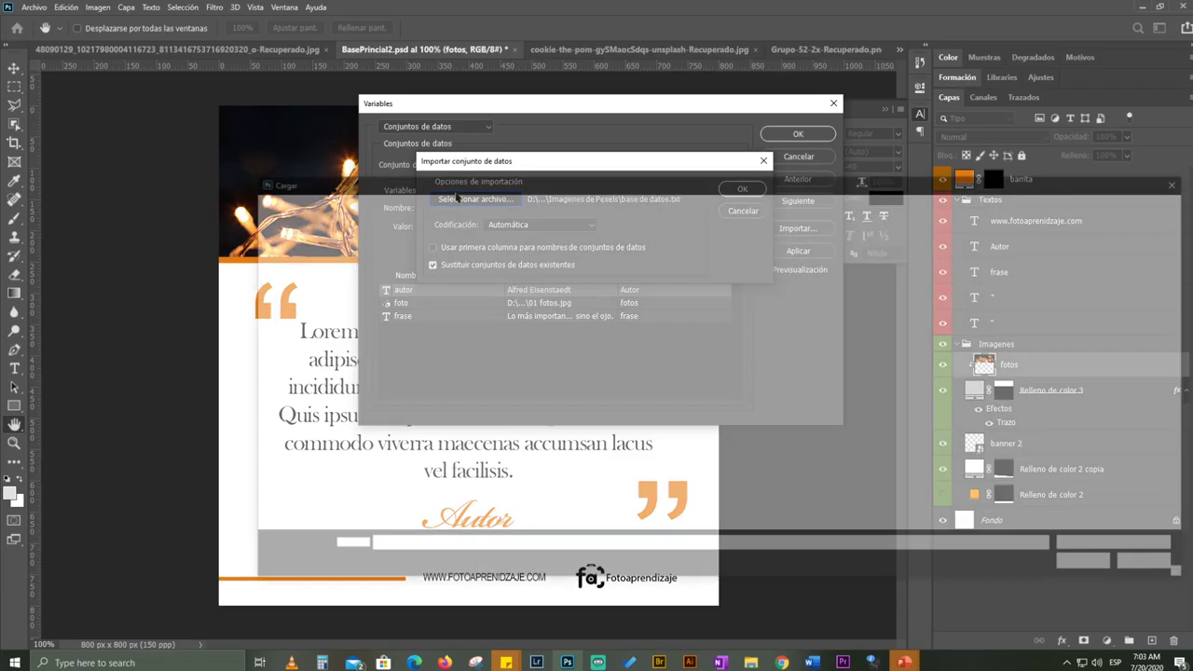
{"action": "left_click", "coordinate": [317, 235]}
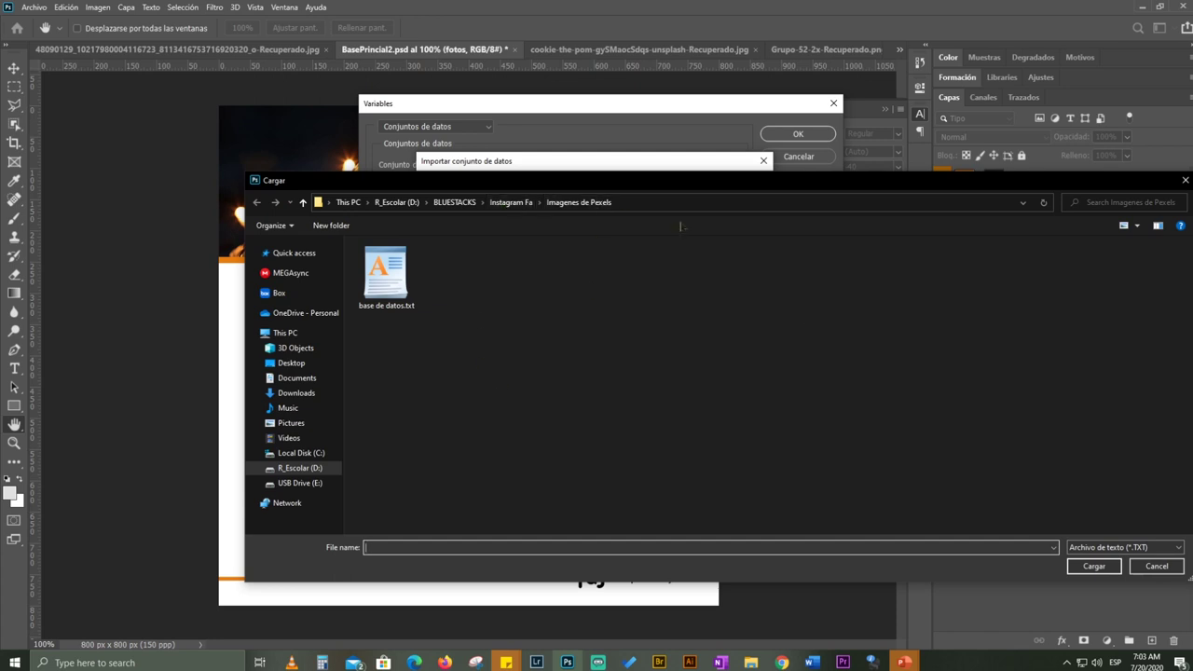
{"action": "left_click", "coordinate": [386, 275]}
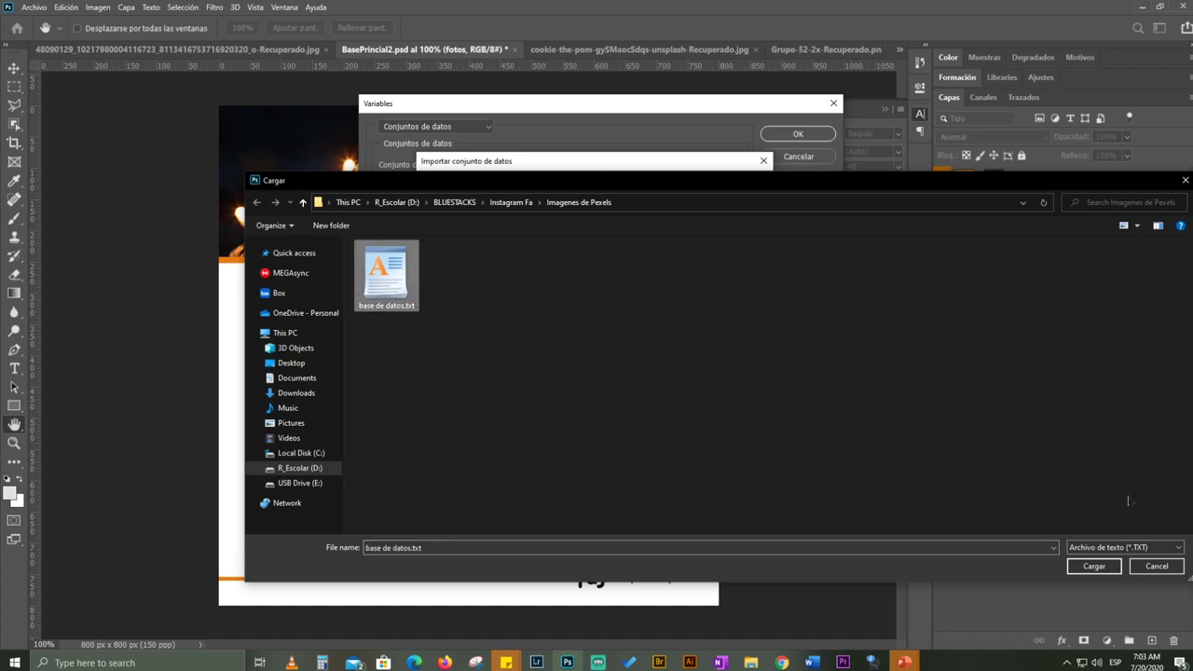
{"action": "left_click", "coordinate": [1094, 566]}
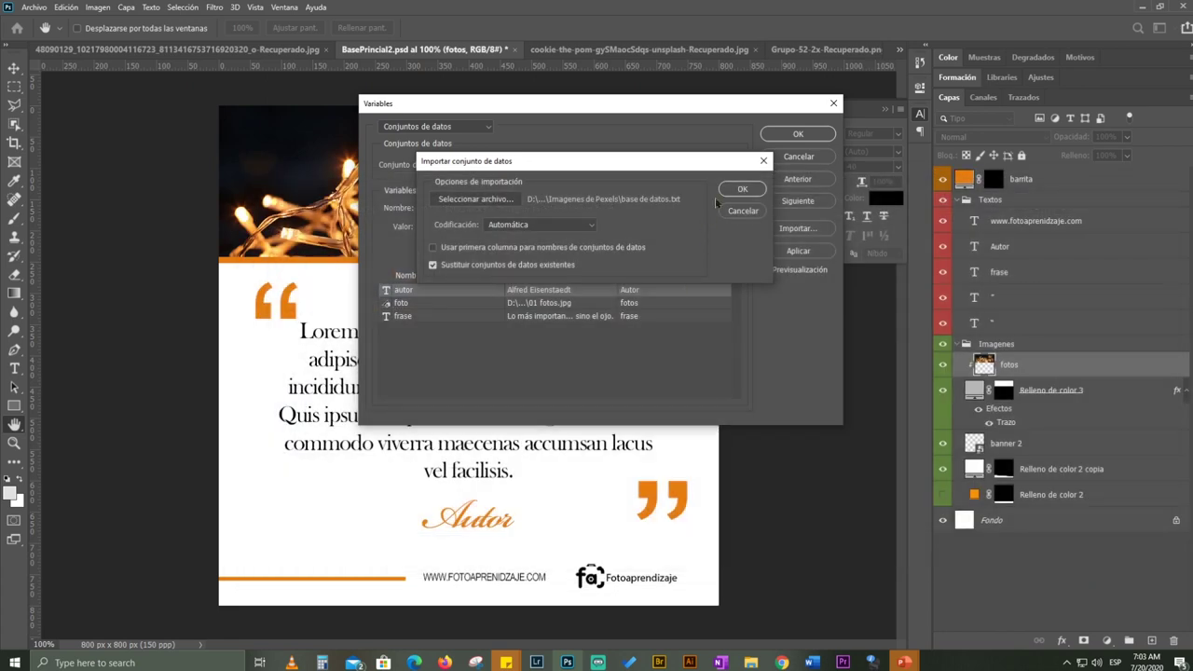
{"action": "left_click", "coordinate": [727, 188]}
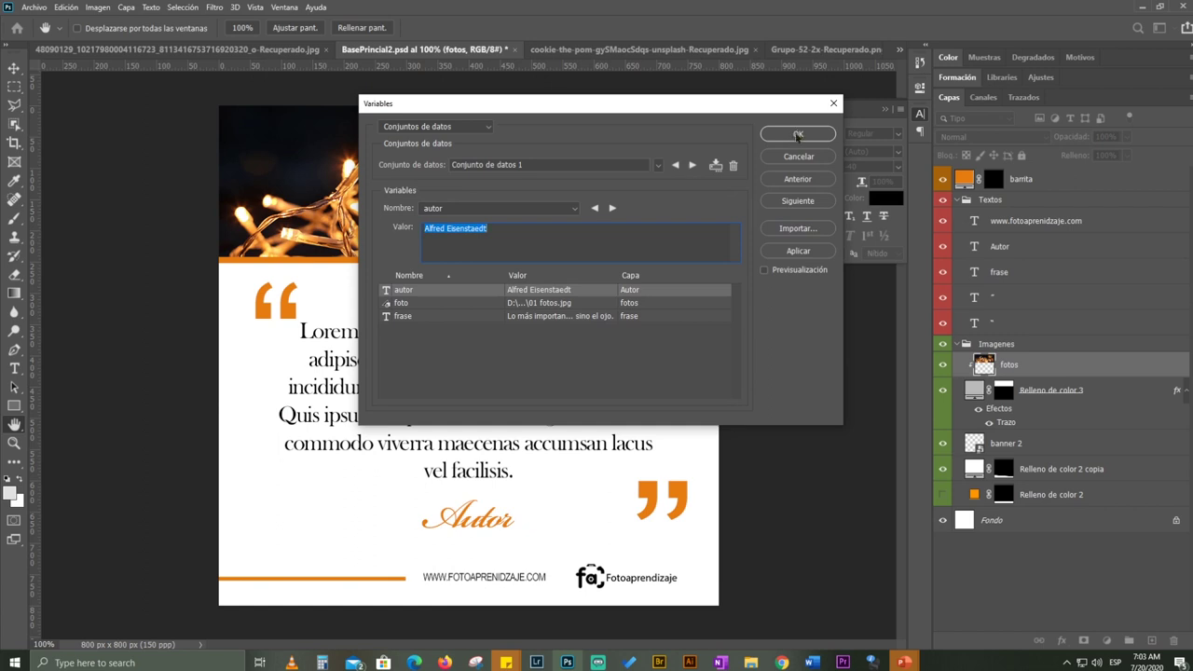
{"action": "left_click", "coordinate": [798, 135]}
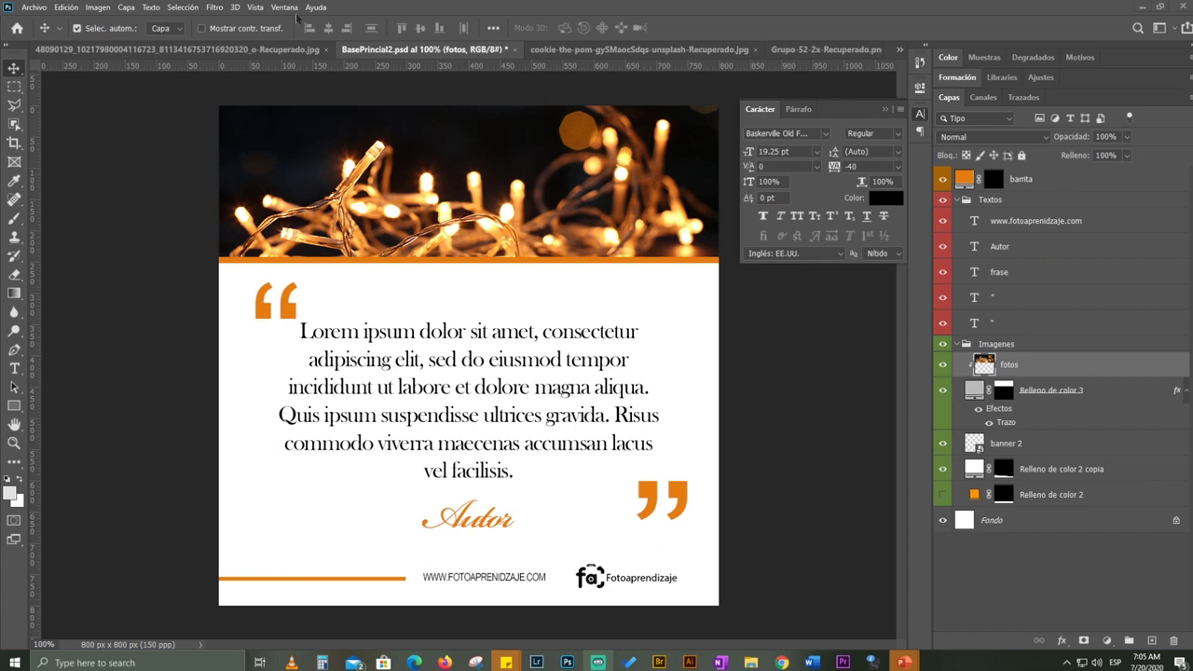
- Preview data sets 1, 10 and 8 on the template, and leave without applying any of them
{"action": "left_click", "coordinate": [101, 8]}
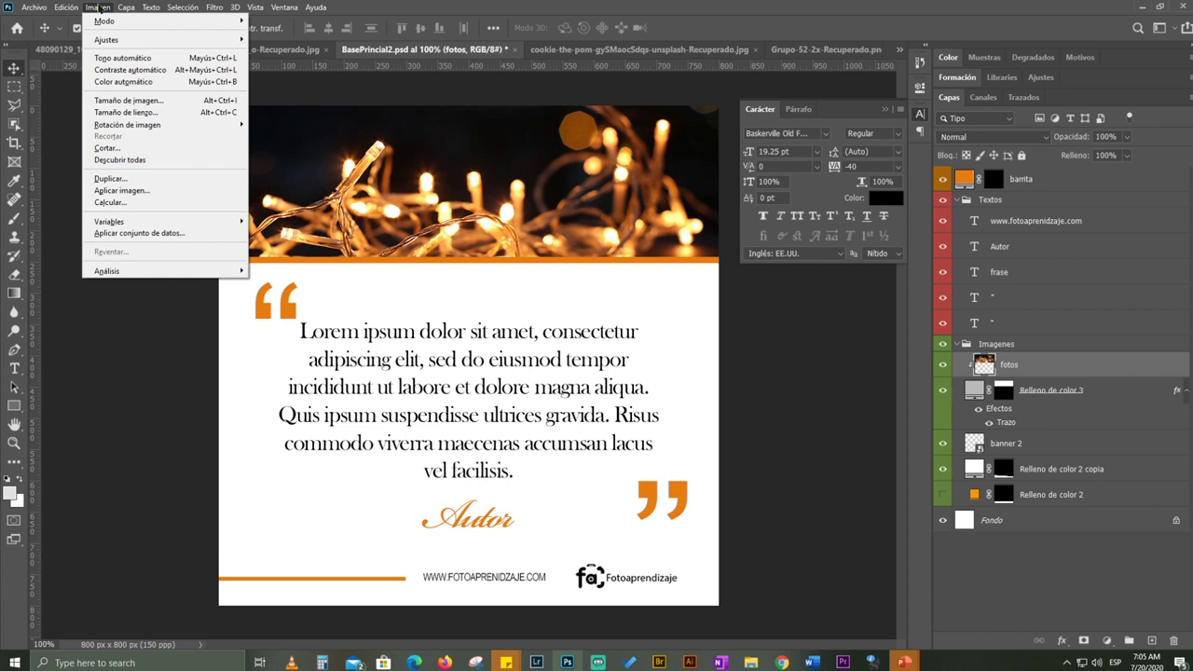
{"action": "left_click", "coordinate": [186, 234]}
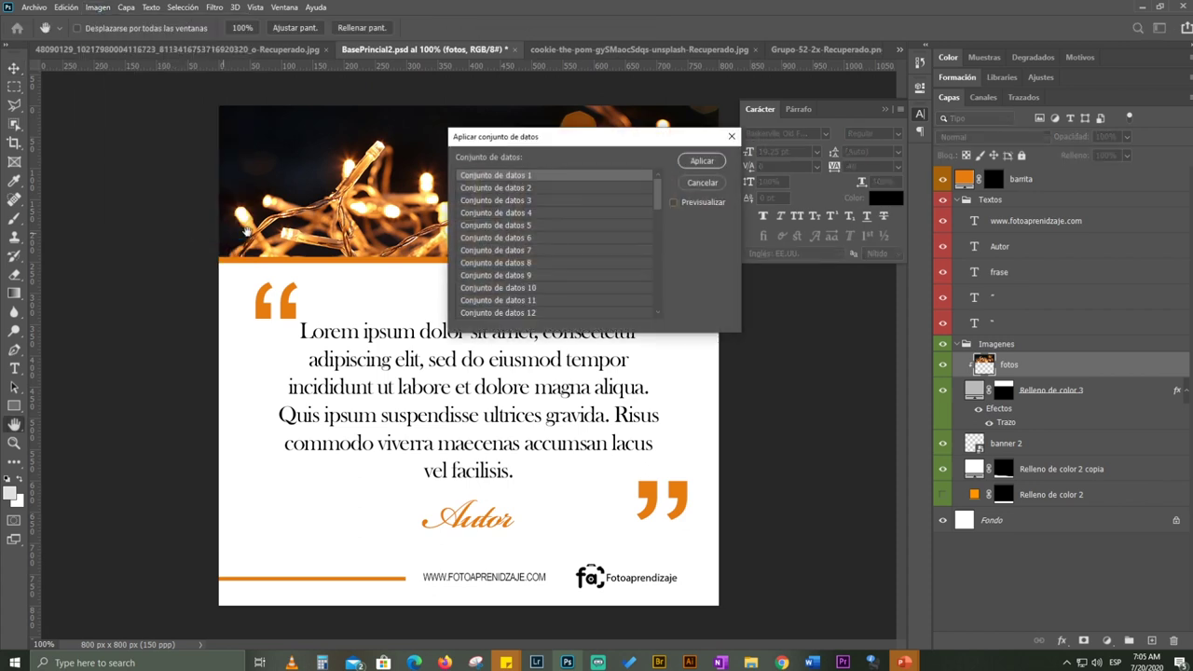
{"action": "left_click", "coordinate": [672, 202]}
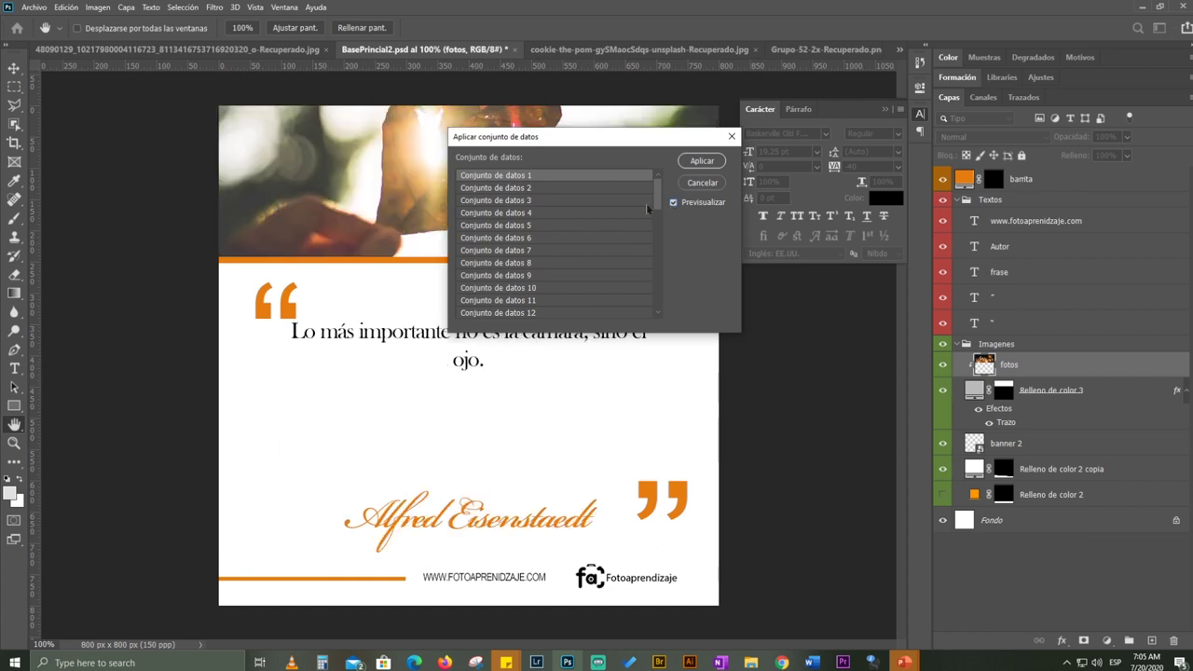
{"action": "scroll", "coordinate": [652, 209], "scroll_direction": "down", "scroll_amount": 2}
{"action": "left_click", "coordinate": [537, 245]}
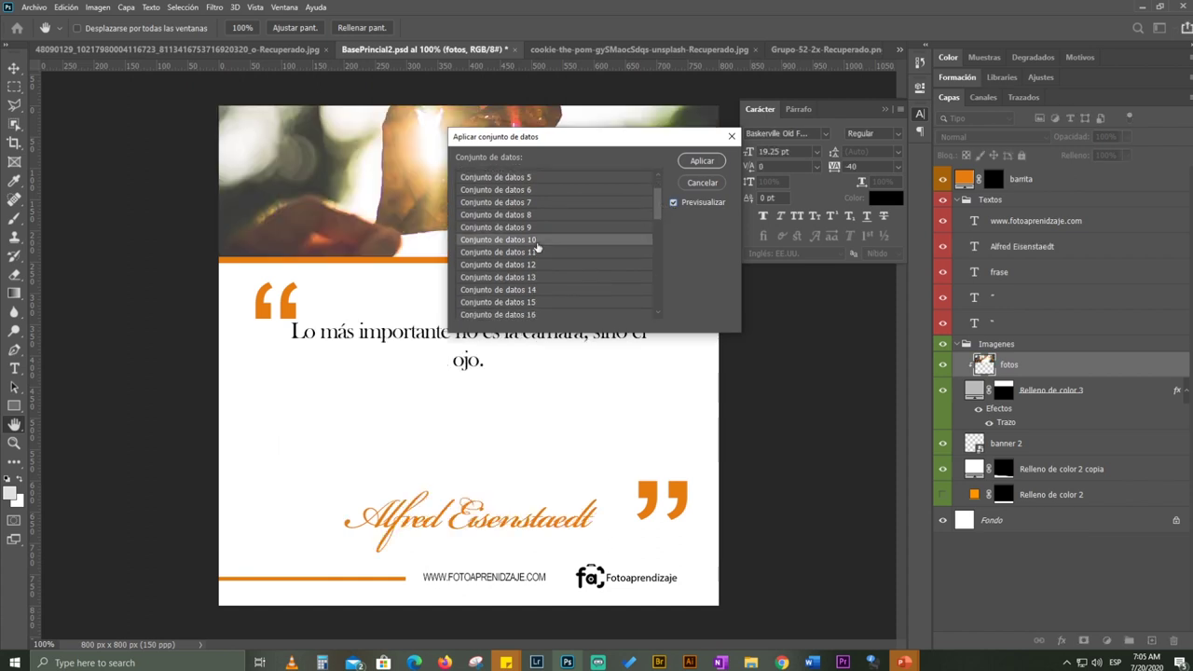
{"action": "left_click_drag", "start_coordinate": [574, 138], "coordinate": [943, 195]}
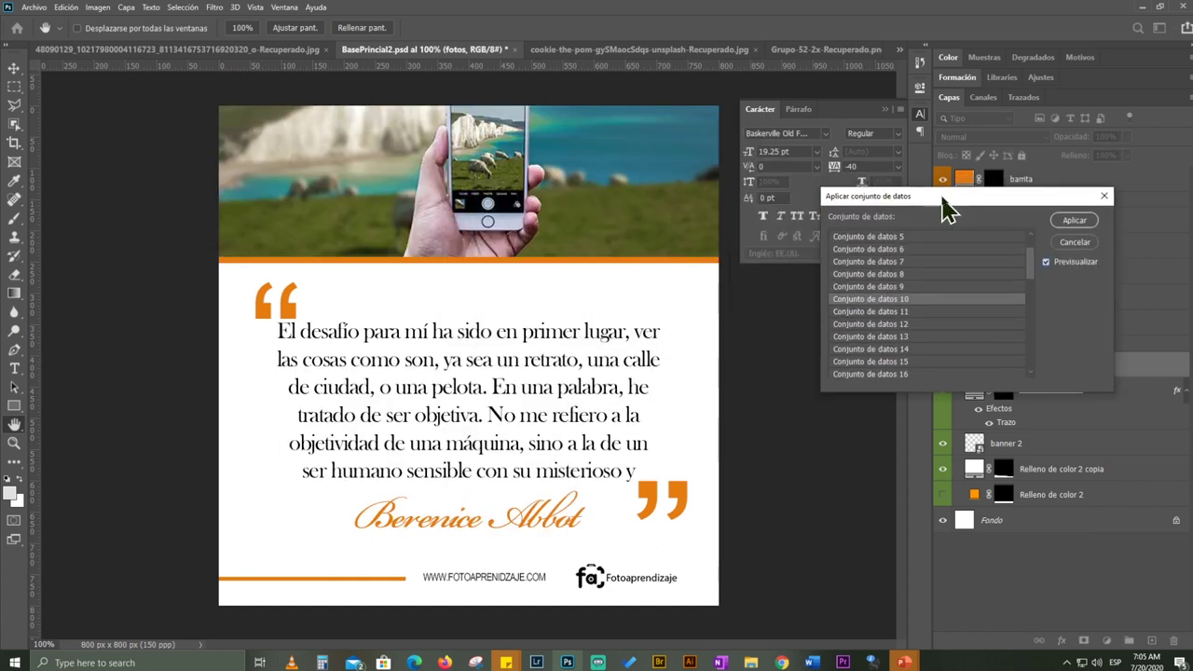
{"action": "left_click", "coordinate": [899, 276]}
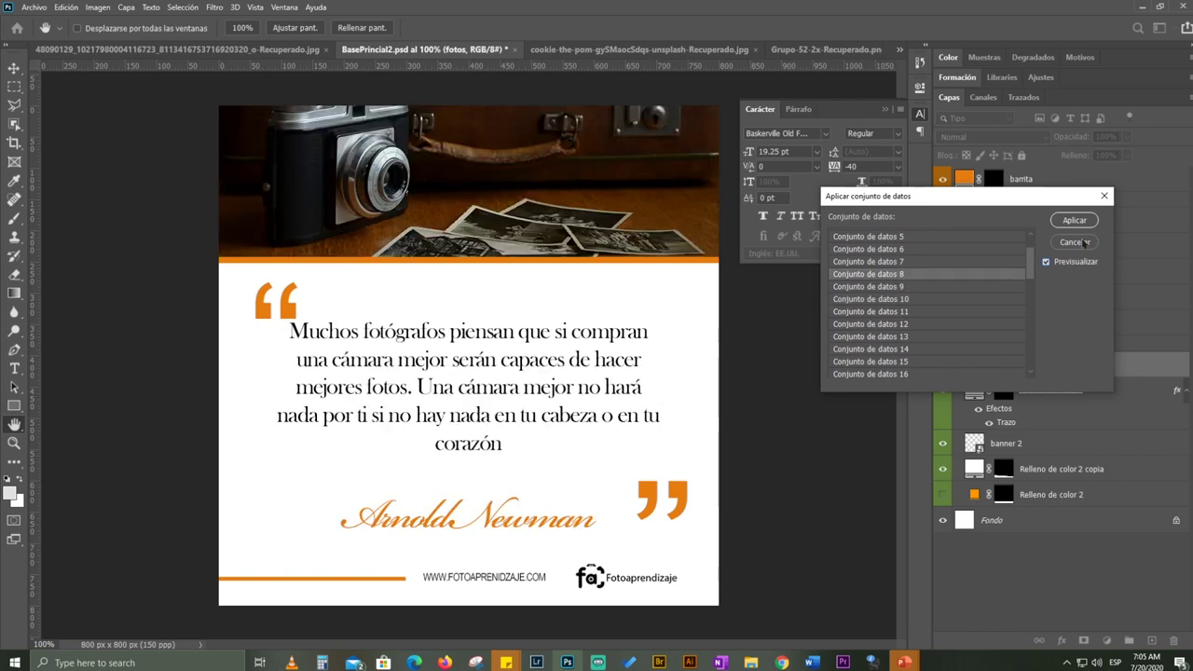
{"action": "left_click", "coordinate": [1077, 245]}
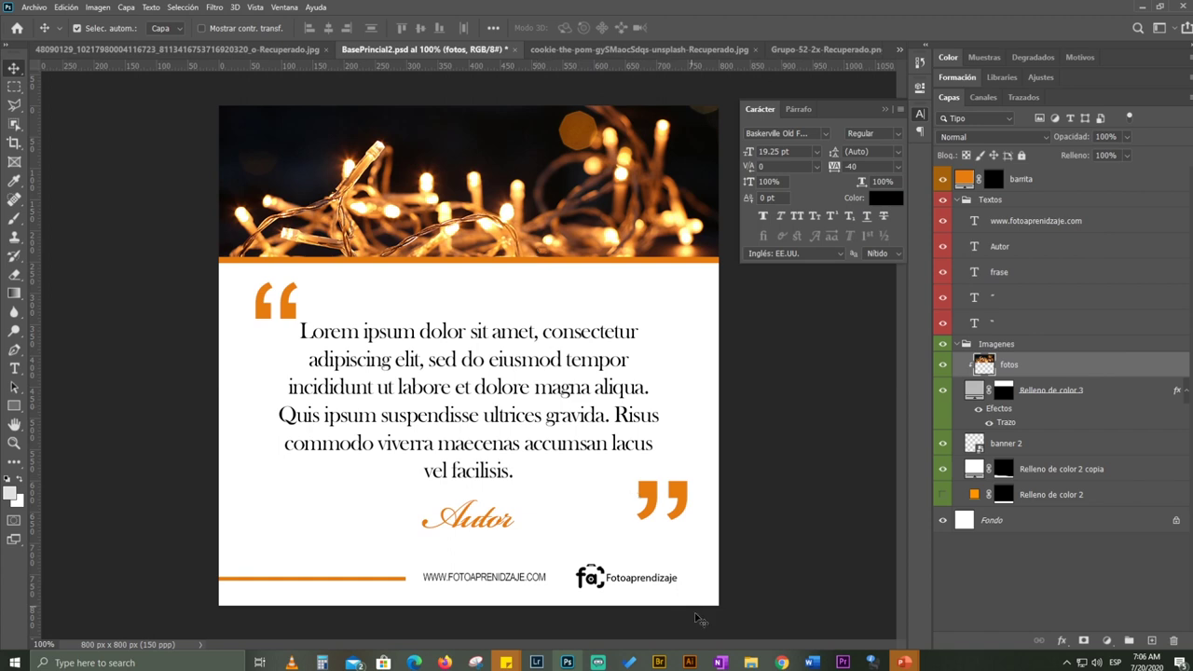
- Switch to File Explorer and look at the finished posts in the JPEG folder inside Instagram Fa > Post Terminados
{"action": "mouse_move", "coordinate": [751, 662]}
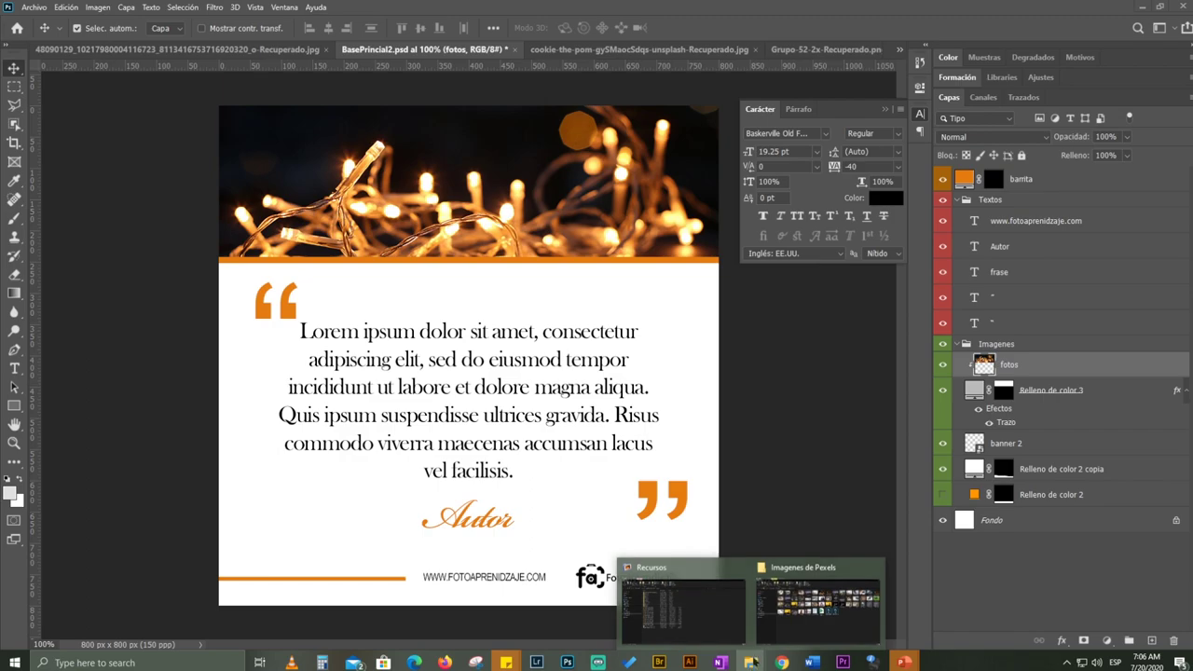
{"action": "left_click", "coordinate": [783, 632]}
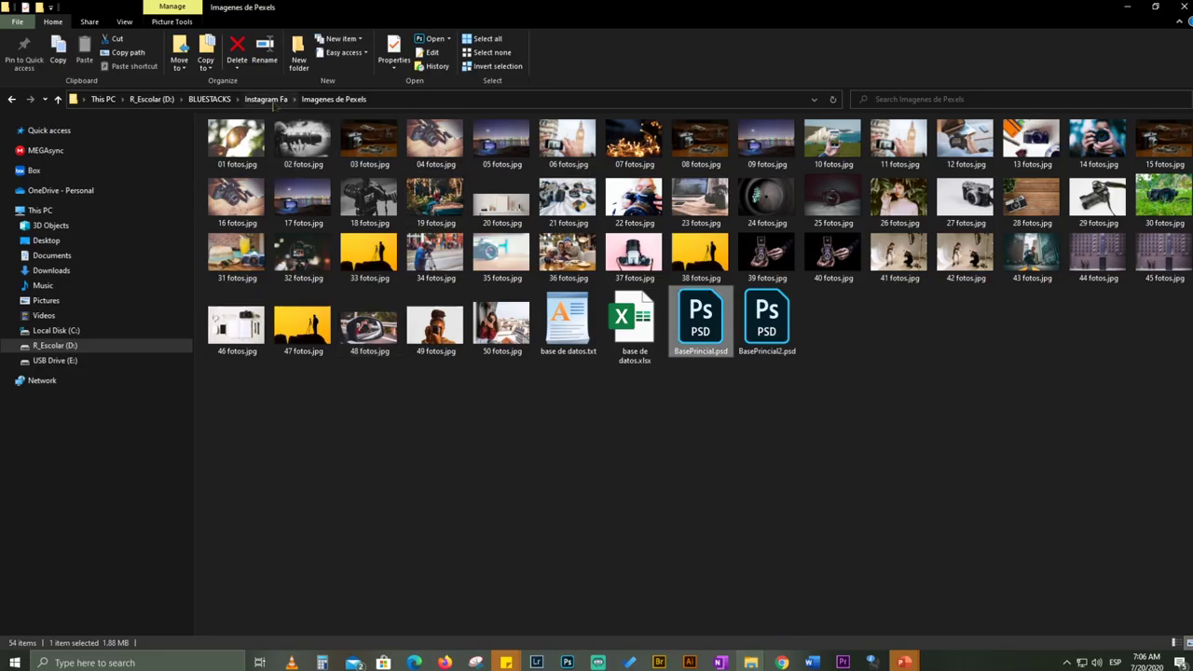
{"action": "left_click", "coordinate": [269, 99]}
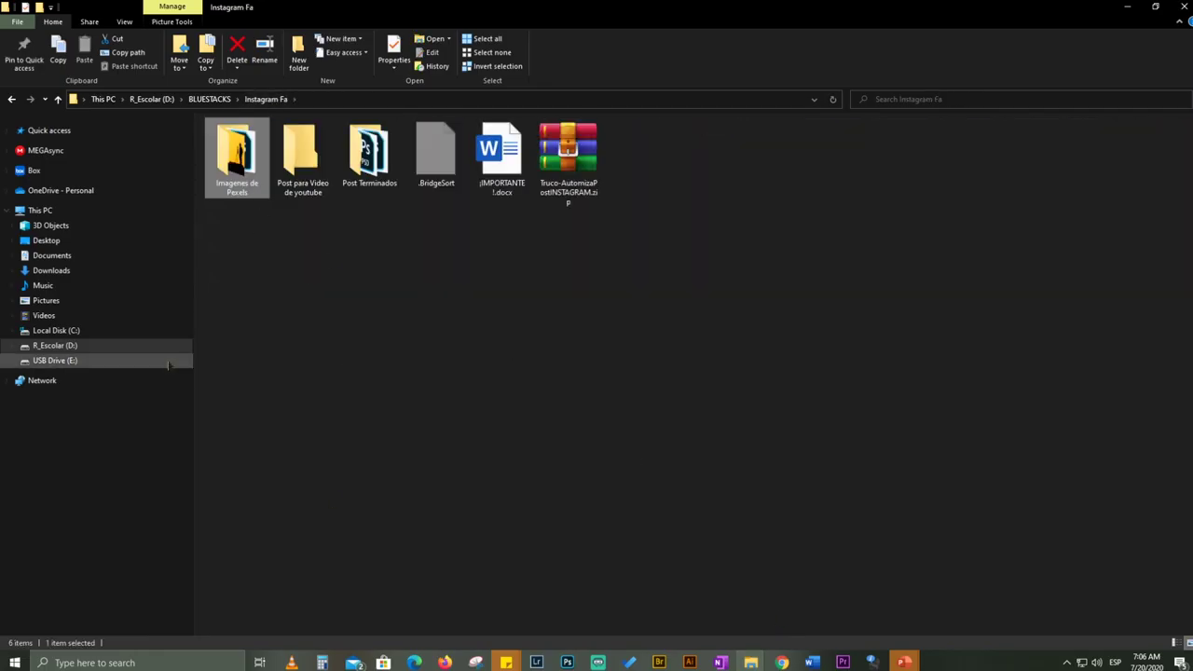
{"action": "double_click", "coordinate": [360, 161]}
{"action": "double_click", "coordinate": [244, 157]}
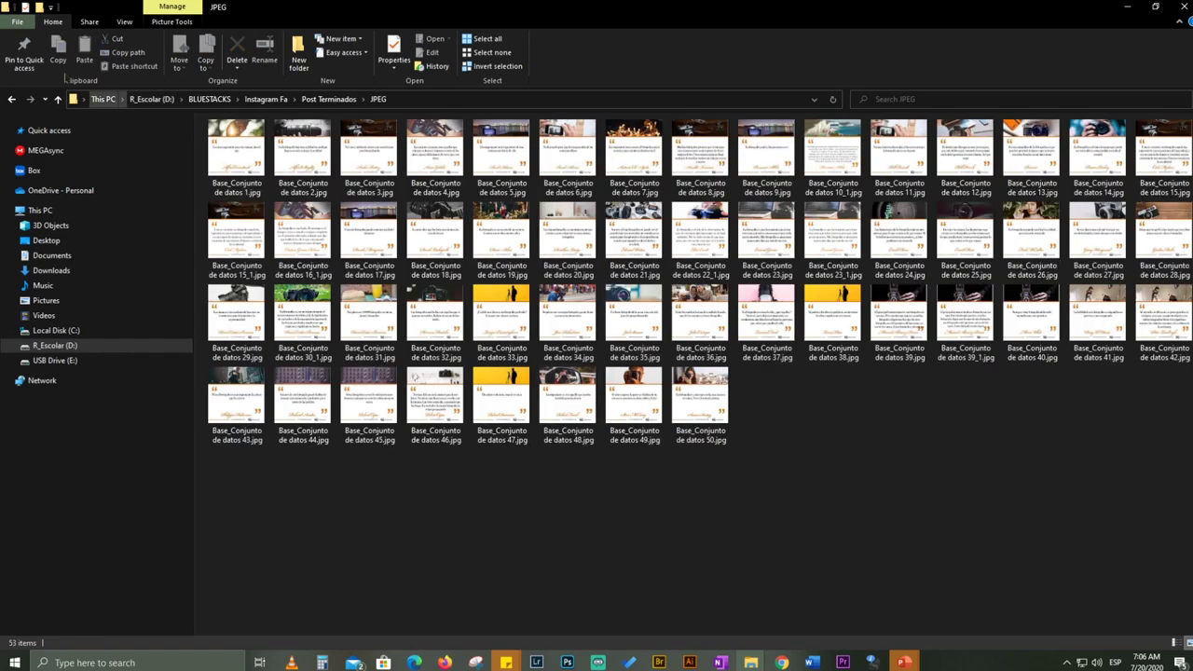
- Return to Instagram Fa, open the Post para Video de youtube folder and snap its window to half the screen
{"action": "left_click", "coordinate": [12, 99]}
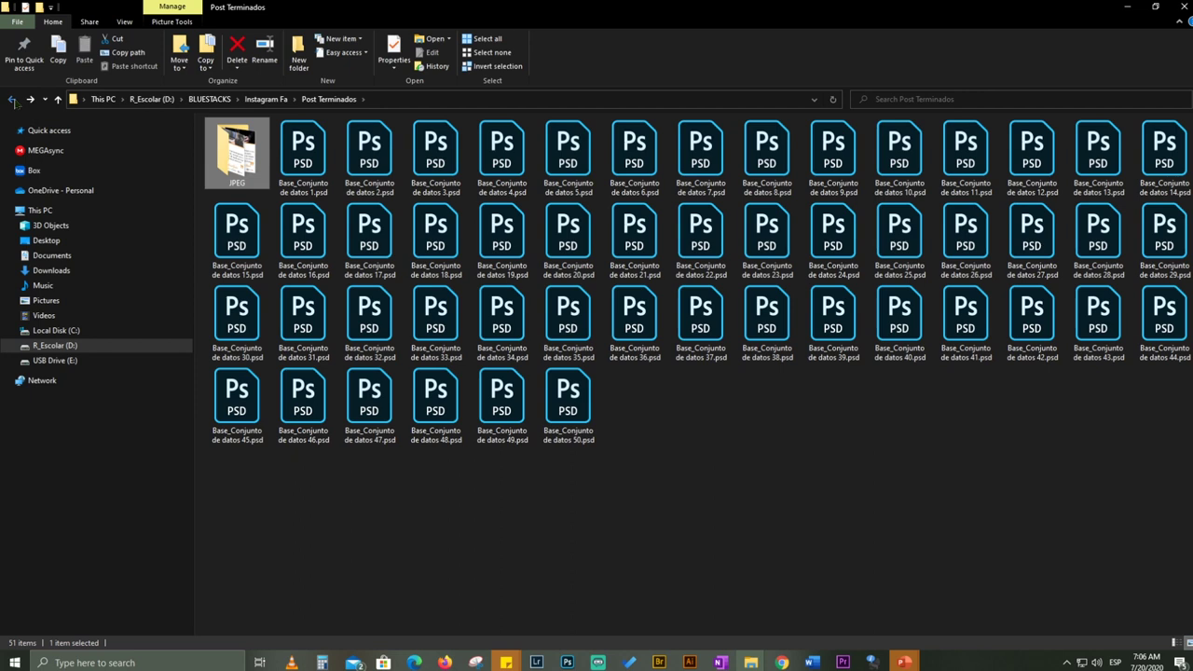
{"action": "left_click", "coordinate": [12, 100]}
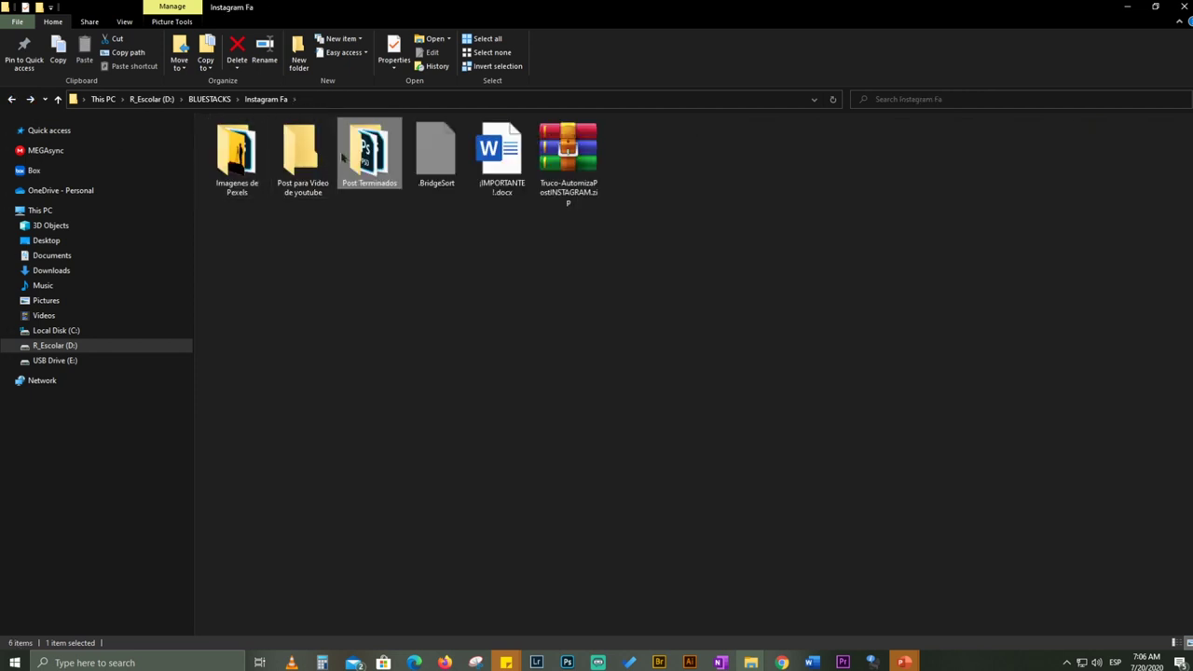
{"action": "double_click", "coordinate": [299, 159]}
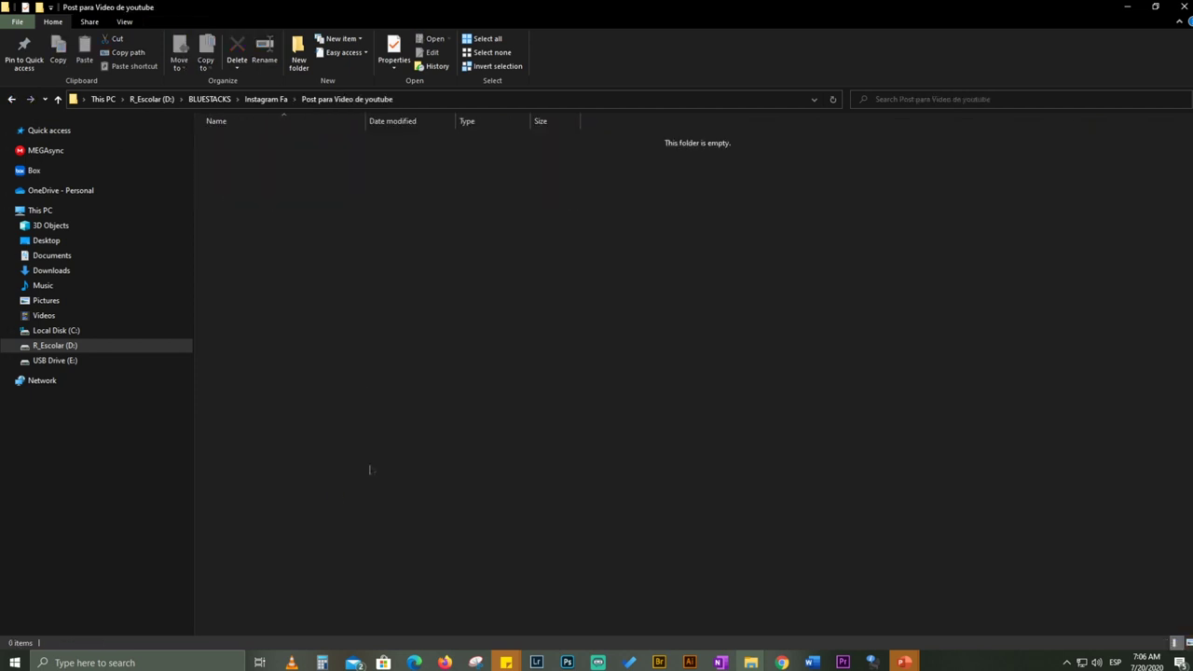
{"action": "left_click_drag", "start_coordinate": [771, 7], "coordinate": [3, 239]}
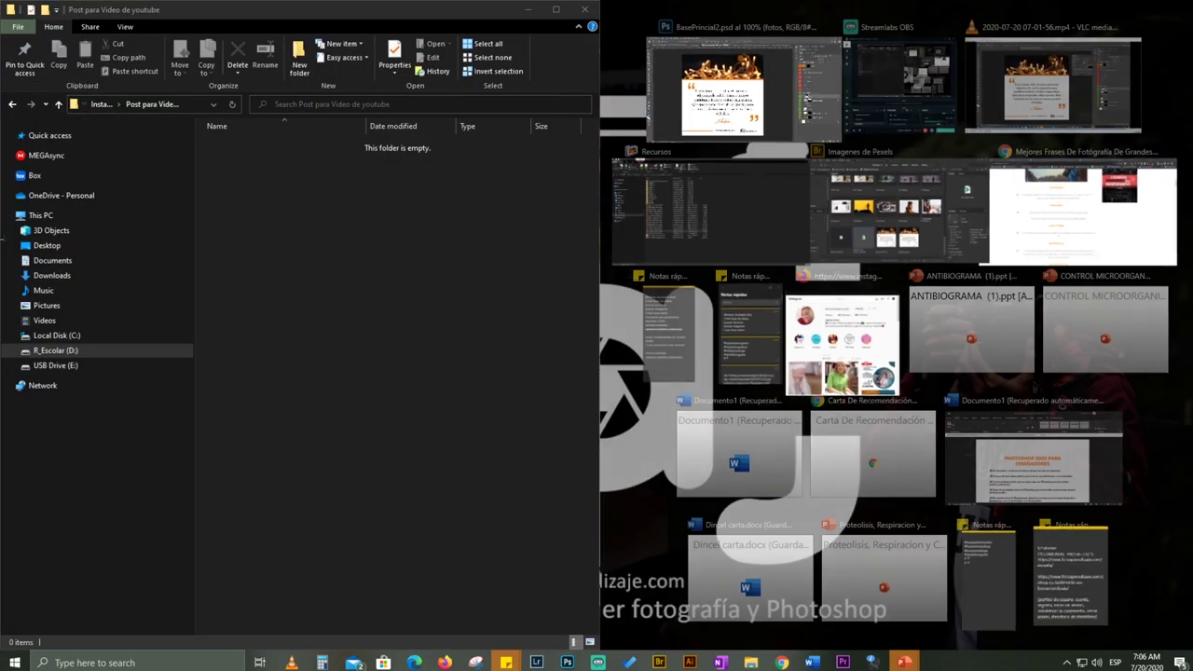
- Place Photoshop on the other half of the screen, and open the Post para Video de youtube folder in Bridge beside it
{"action": "left_click", "coordinate": [713, 93]}
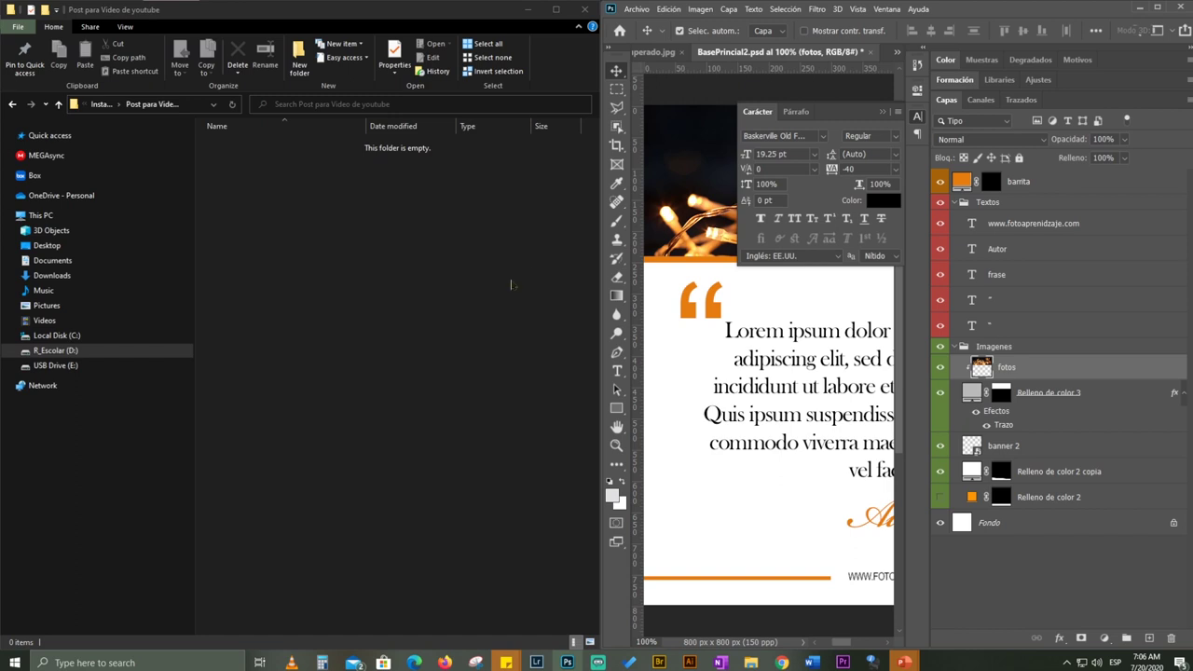
{"action": "left_click", "coordinate": [659, 660]}
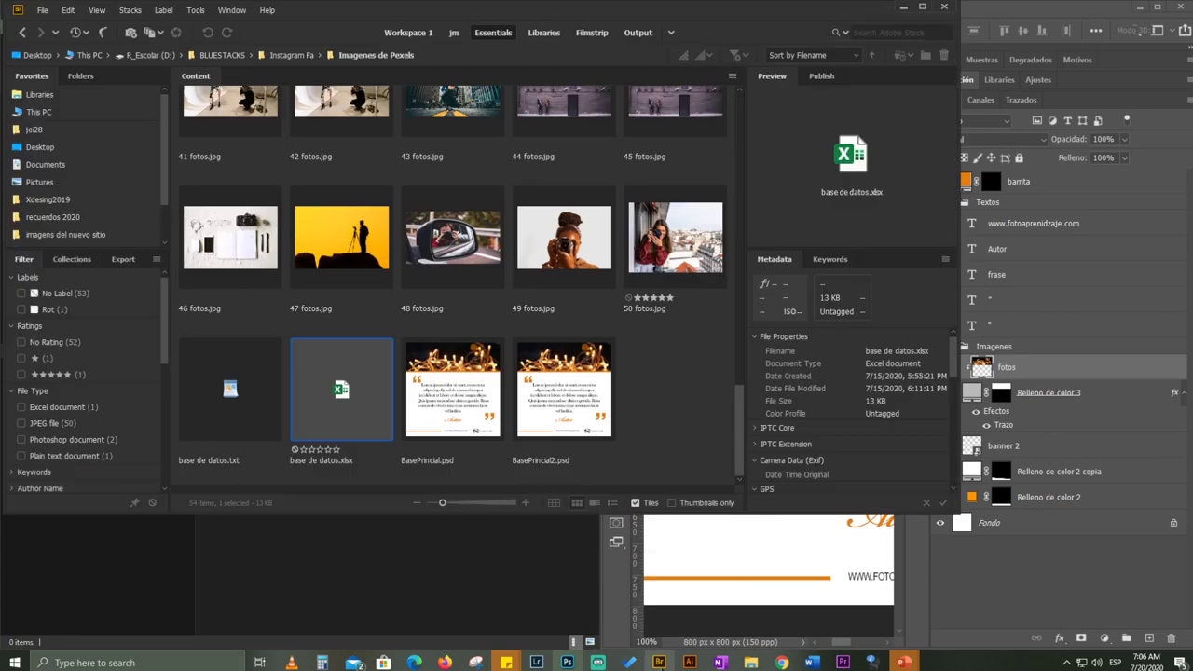
{"action": "left_click_drag", "start_coordinate": [65, 1], "coordinate": [1, 214]}
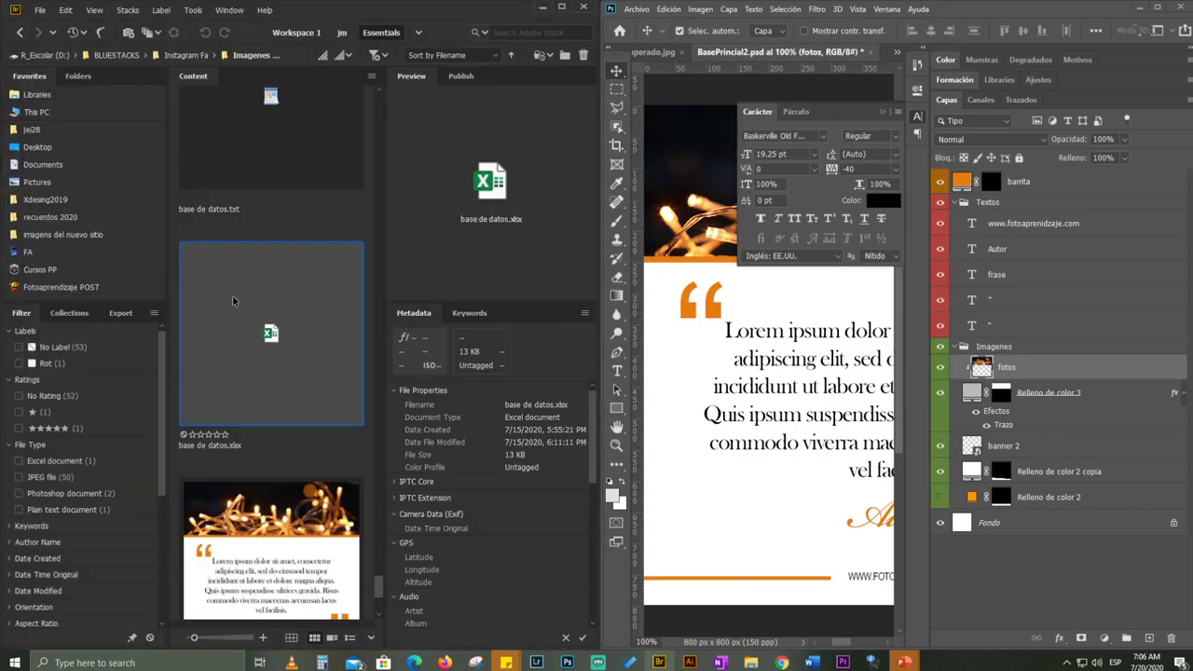
{"action": "left_click_drag", "start_coordinate": [385, 373], "coordinate": [531, 372]}
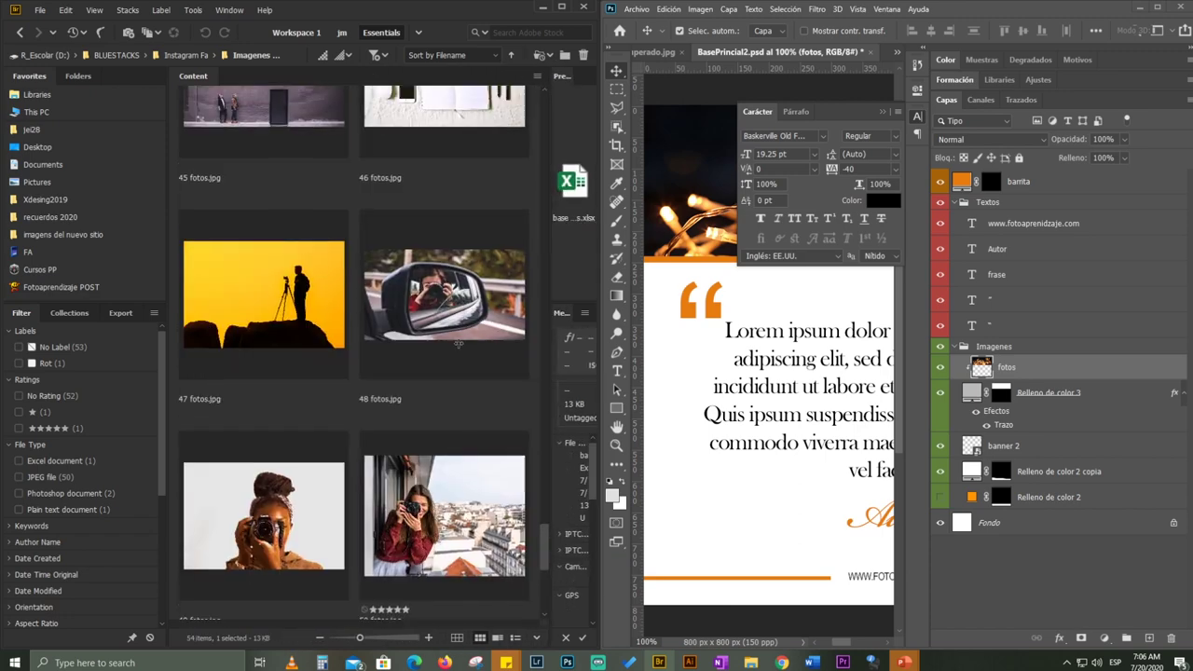
{"action": "left_click", "coordinate": [190, 57]}
{"action": "double_click", "coordinate": [426, 198]}
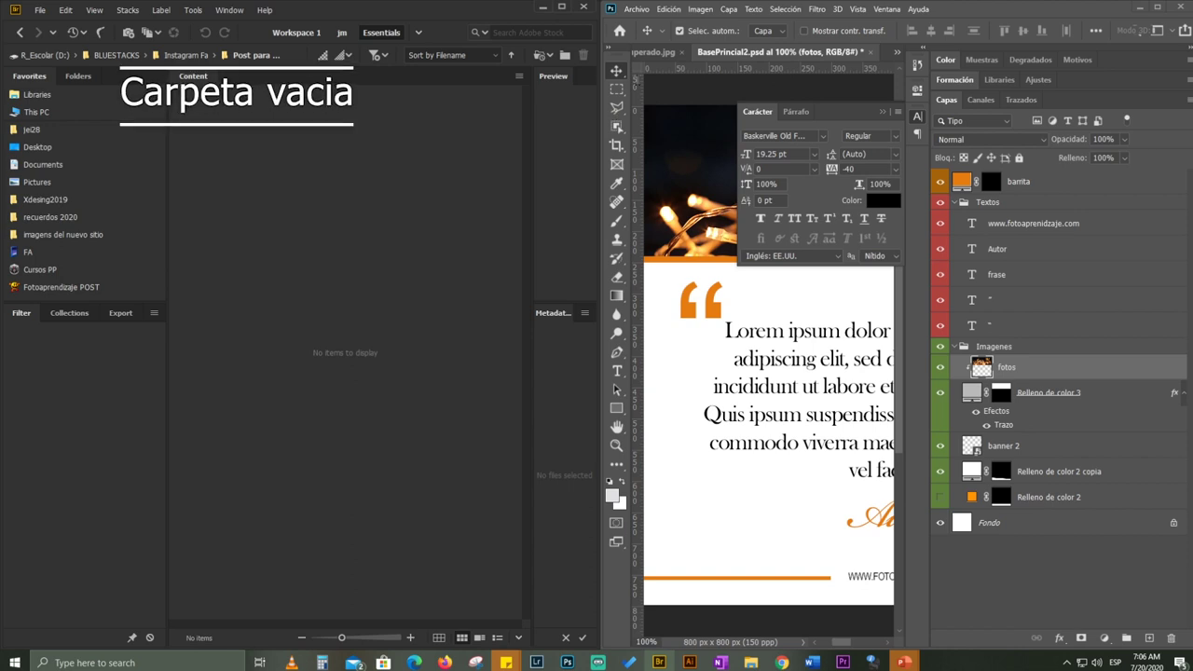
- Export all data sets as PSD files to D:\BLUESTACKS\Instagram Fa\Post para Video de youtube, named by document name, underscore and data set name
{"action": "left_click", "coordinate": [639, 9]}
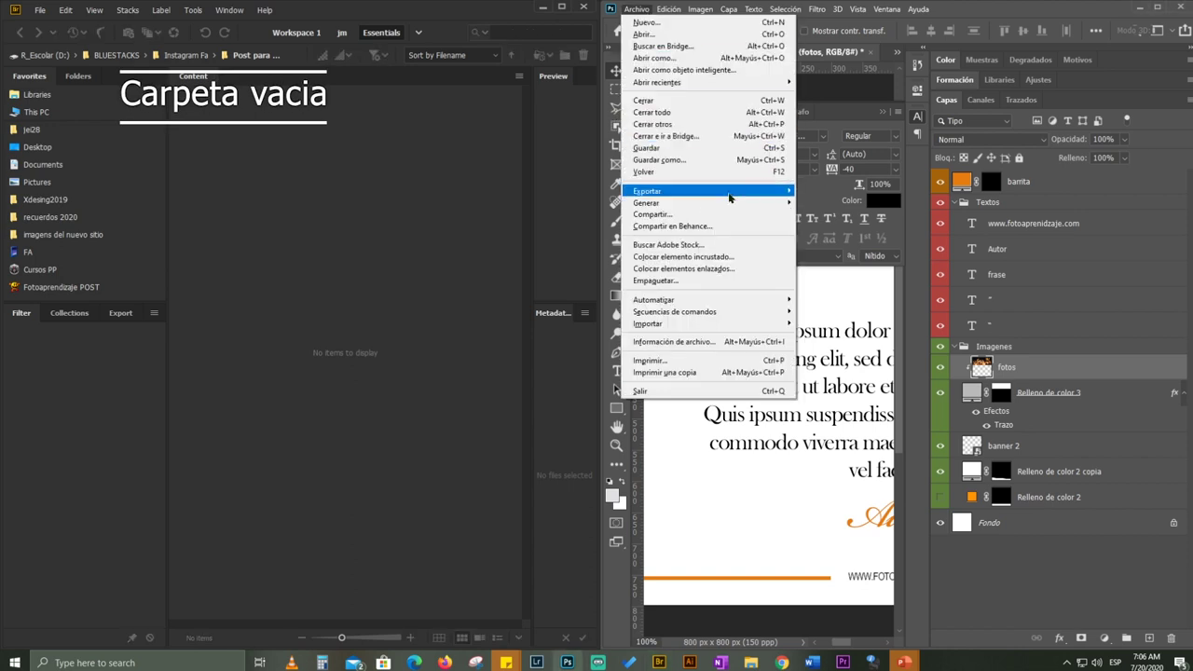
{"action": "mouse_move", "coordinate": [722, 196]}
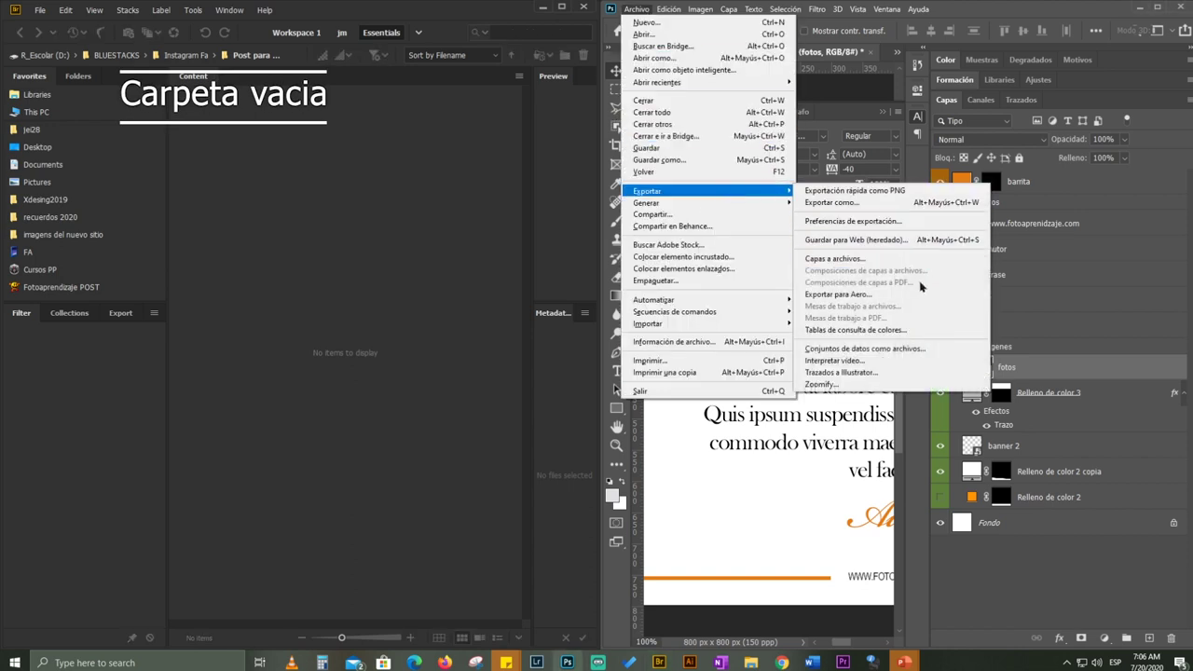
{"action": "left_click", "coordinate": [866, 352]}
{"action": "left_click", "coordinate": [465, 171]}
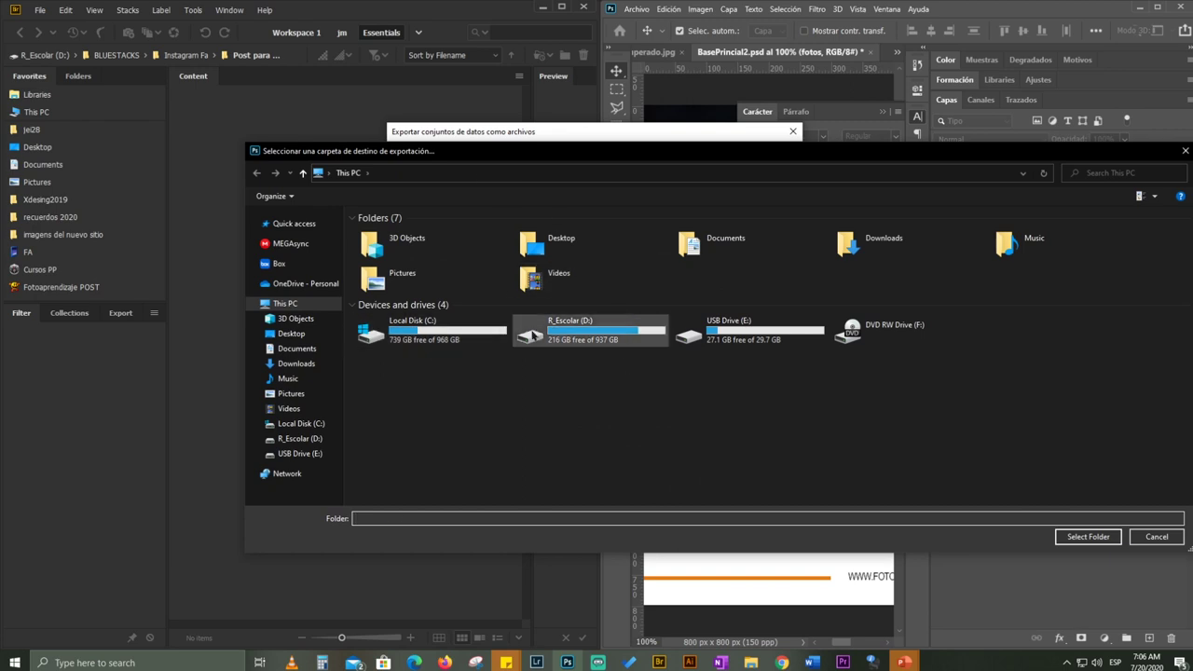
{"action": "double_click", "coordinate": [553, 330]}
{"action": "double_click", "coordinate": [456, 250]}
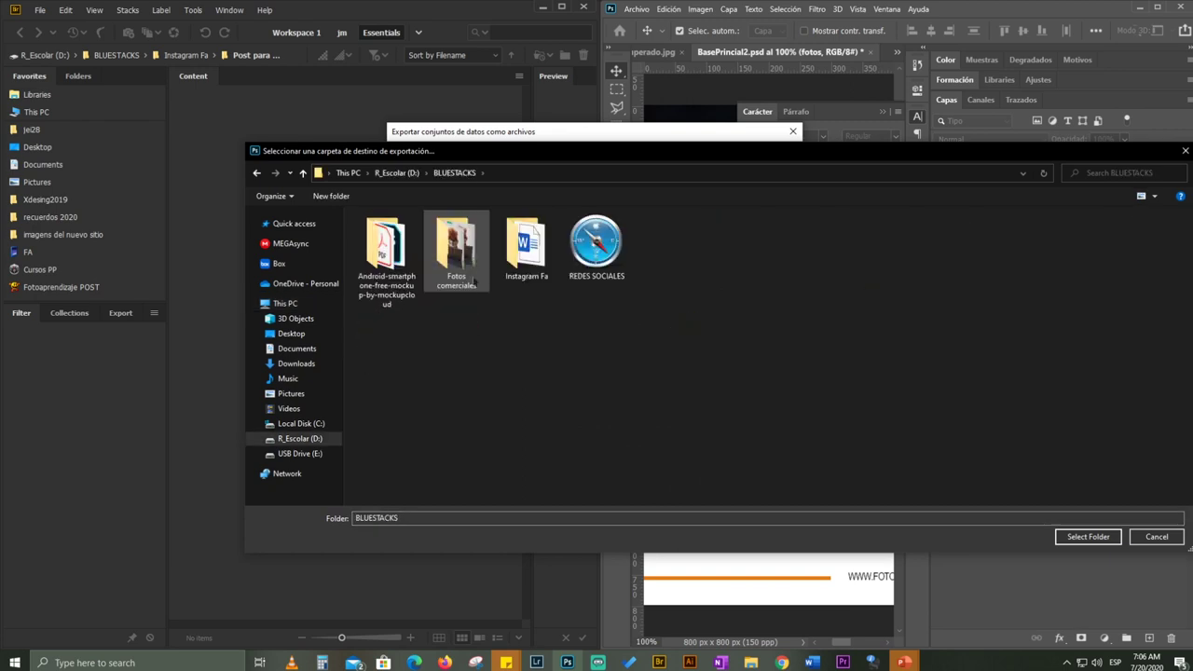
{"action": "double_click", "coordinate": [525, 244]}
{"action": "double_click", "coordinate": [454, 247]}
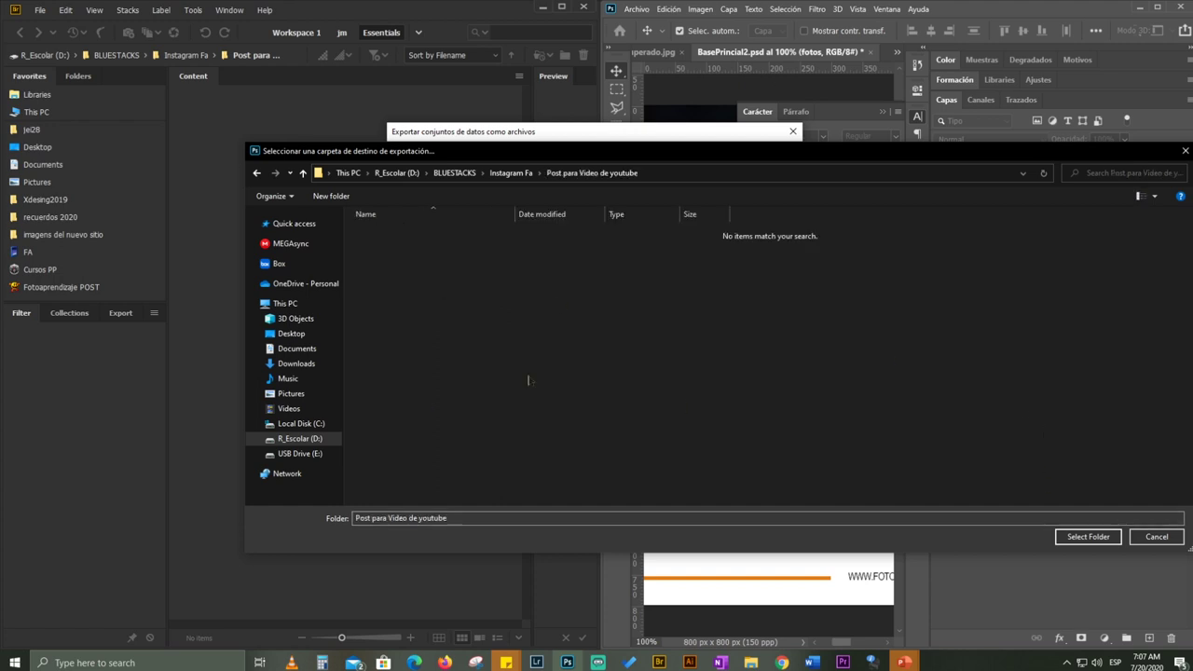
{"action": "left_click", "coordinate": [1081, 538]}
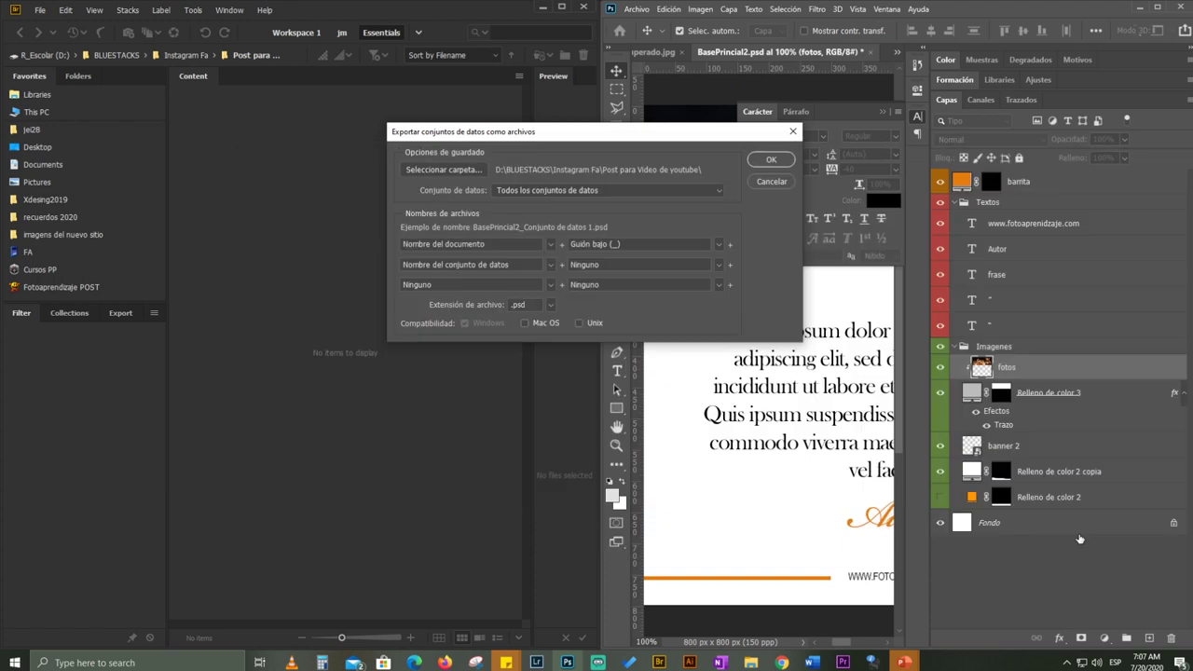
{"action": "left_click", "coordinate": [786, 164]}
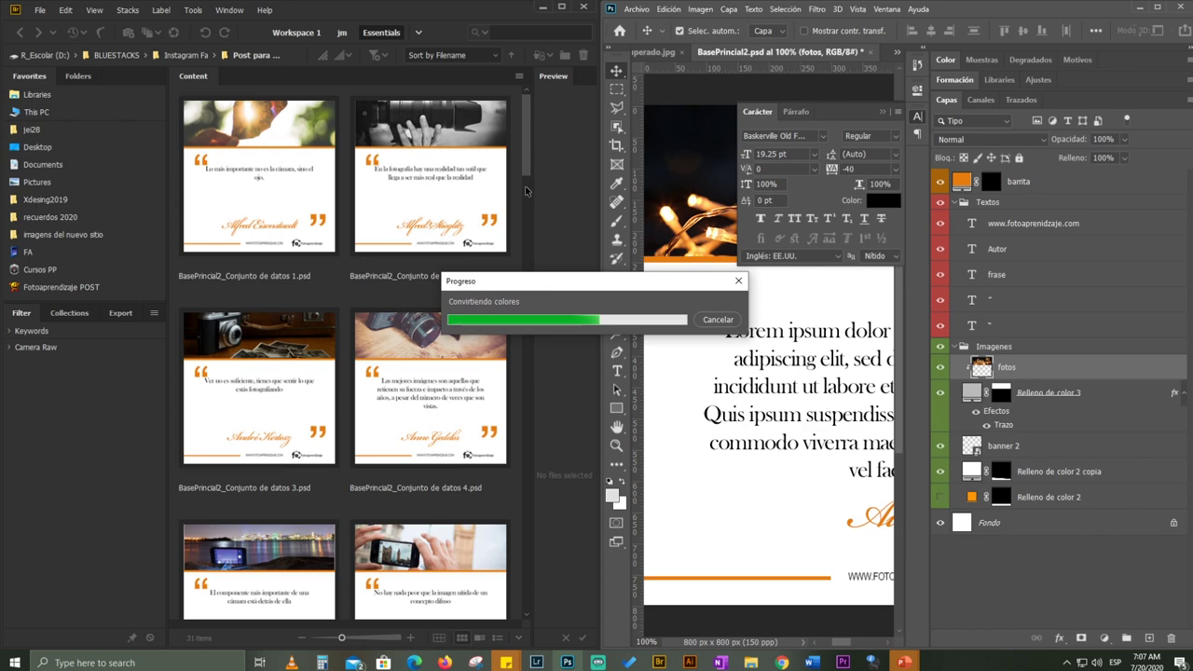
- Look through the exported posts in Bridge as they are generated, down to data set 50
{"action": "left_click_drag", "start_coordinate": [527, 170], "coordinate": [518, 437]}
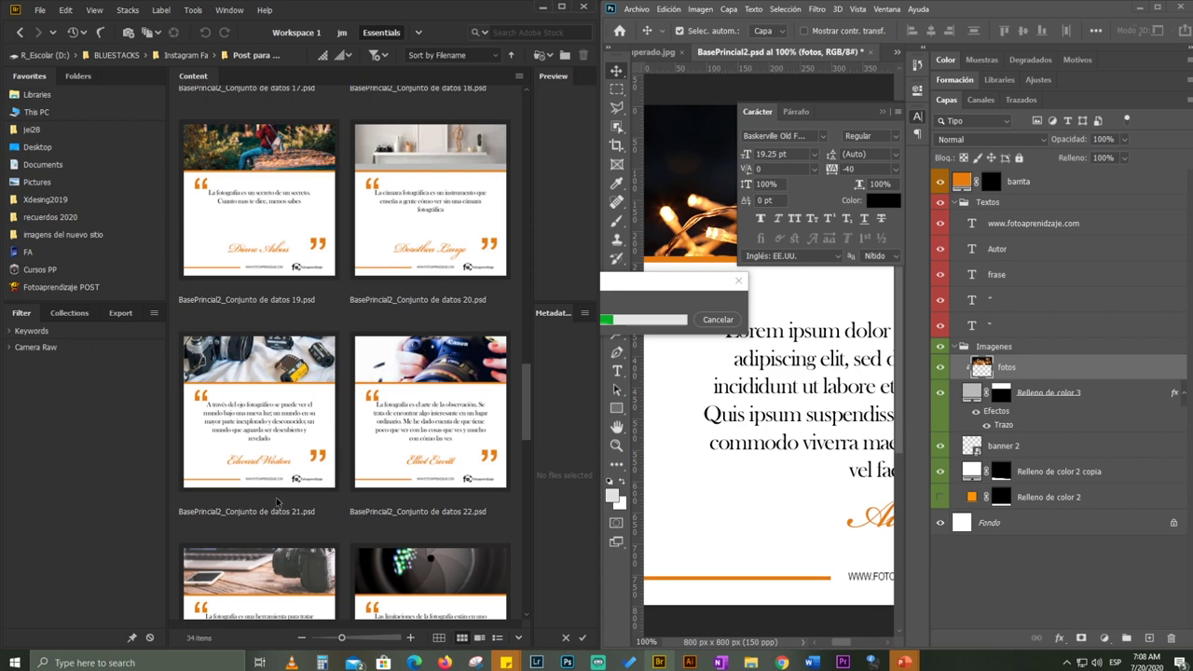
{"action": "left_click_drag", "start_coordinate": [527, 419], "coordinate": [523, 525]}
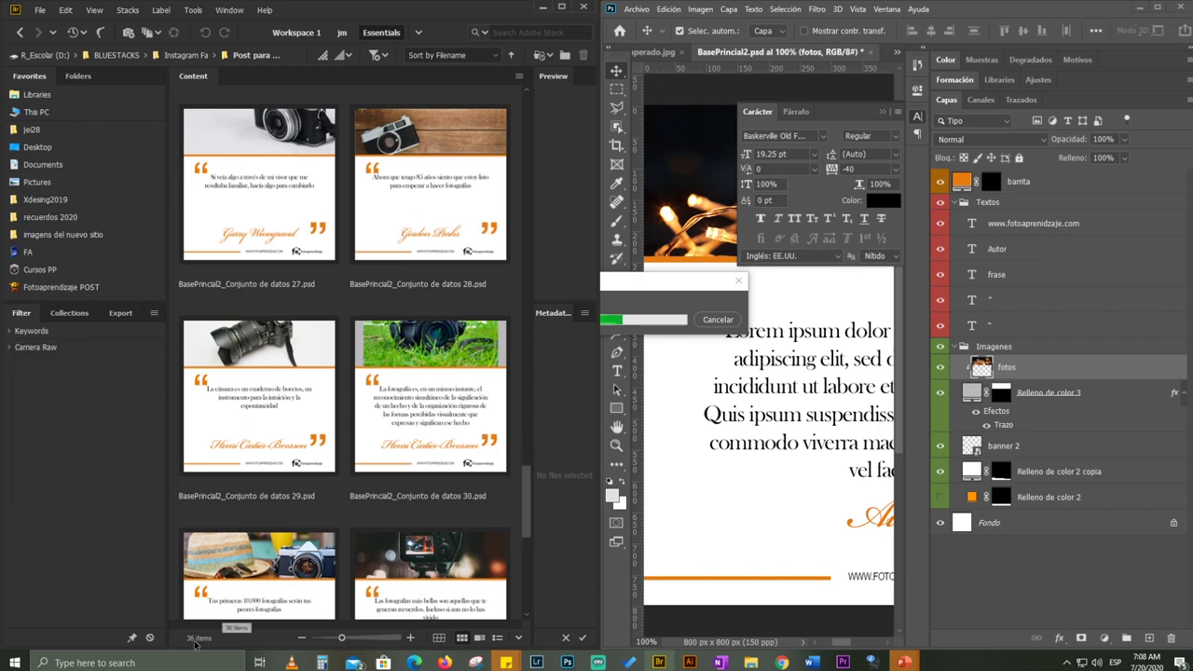
{"action": "left_click_drag", "start_coordinate": [526, 534], "coordinate": [534, 614]}
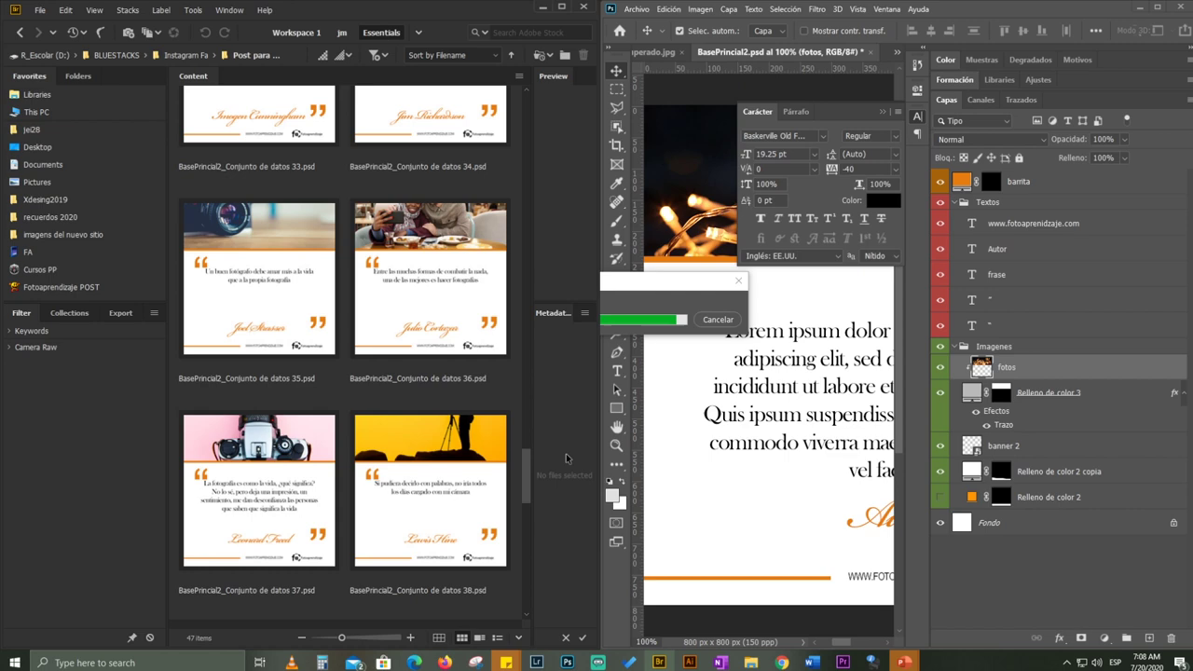
{"action": "left_click_drag", "start_coordinate": [525, 501], "coordinate": [522, 607]}
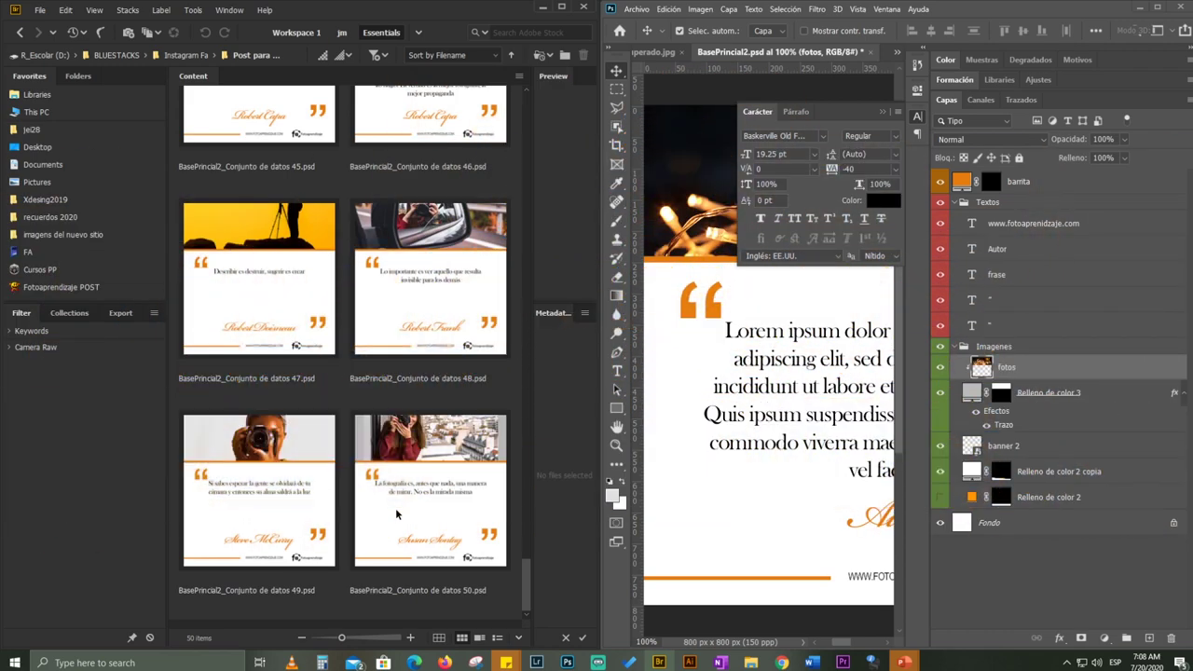
{"action": "left_click_drag", "start_coordinate": [525, 604], "coordinate": [527, 583]}
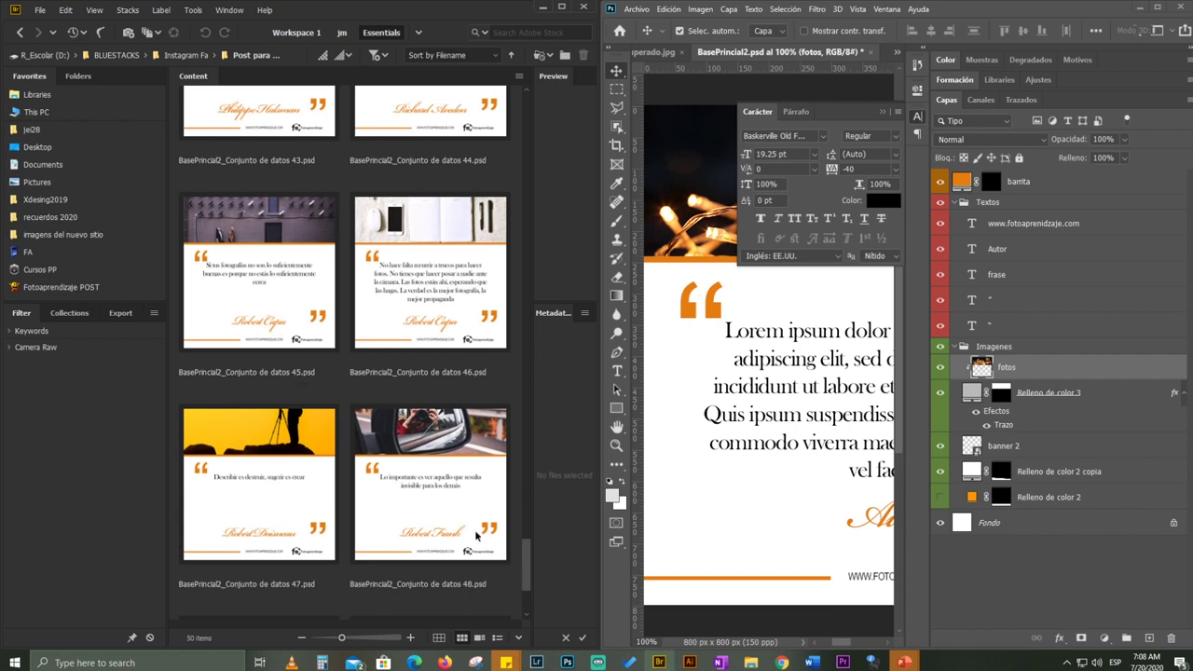
- Open the exported post BasePrincial2_Conjunto de datos 47.psd in Photoshop and move its photo down to show the whole photographer
{"action": "left_click", "coordinate": [274, 451]}
{"action": "double_click", "coordinate": [274, 451]}
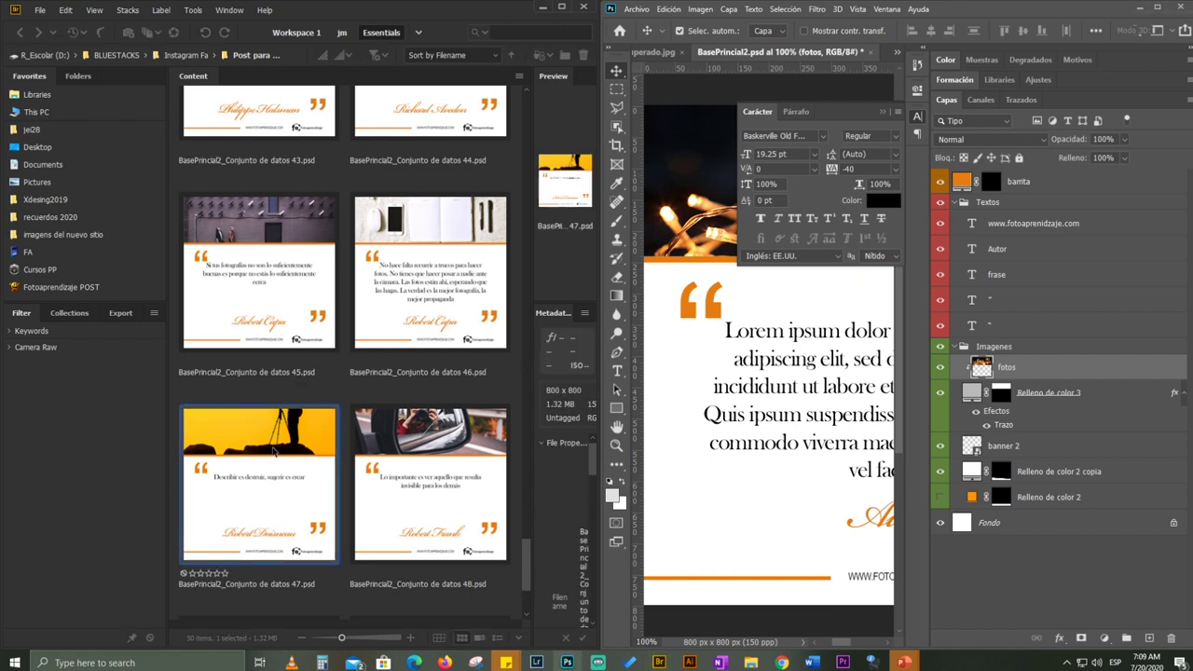
{"action": "left_click", "coordinate": [881, 111]}
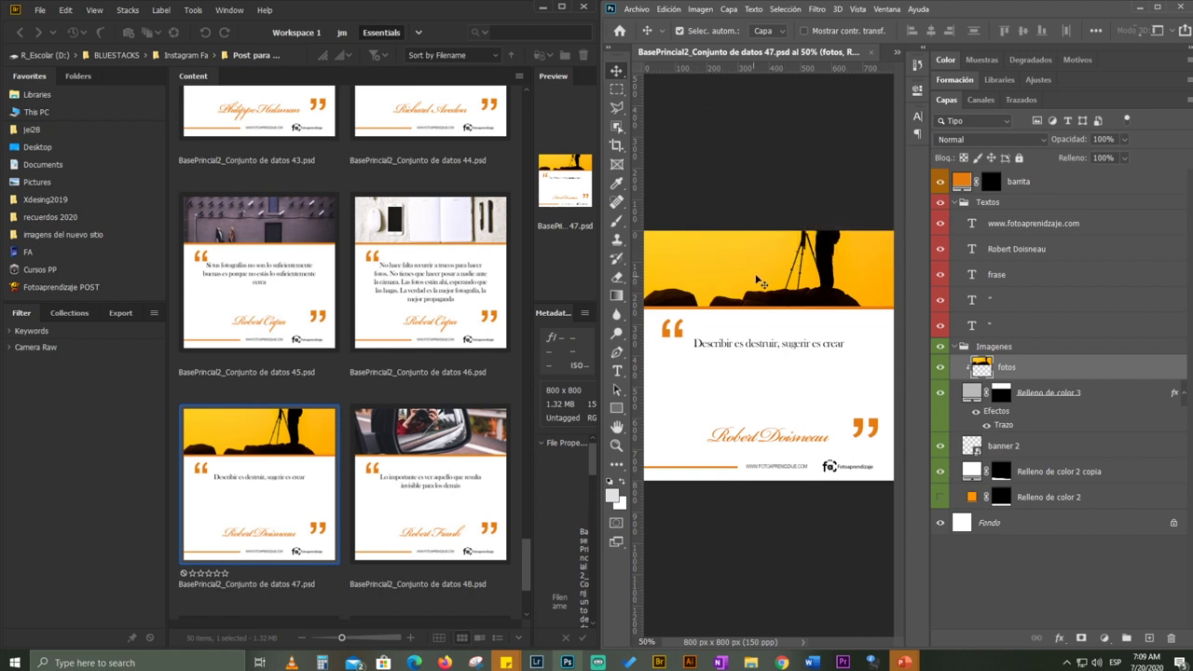
{"action": "left_click_drag", "start_coordinate": [779, 272], "coordinate": [765, 371]}
- Enlarge the quote text of the data set 47 post, move it slightly lower, and close the file with its changes saved
{"action": "key", "text": "ctrl+t"}
{"action": "left_click_drag", "start_coordinate": [860, 443], "coordinate": [882, 469]}
{"action": "left_click_drag", "start_coordinate": [786, 365], "coordinate": [792, 384]}
{"action": "key", "text": "Return"}
{"action": "key", "text": "ctrl+w"}
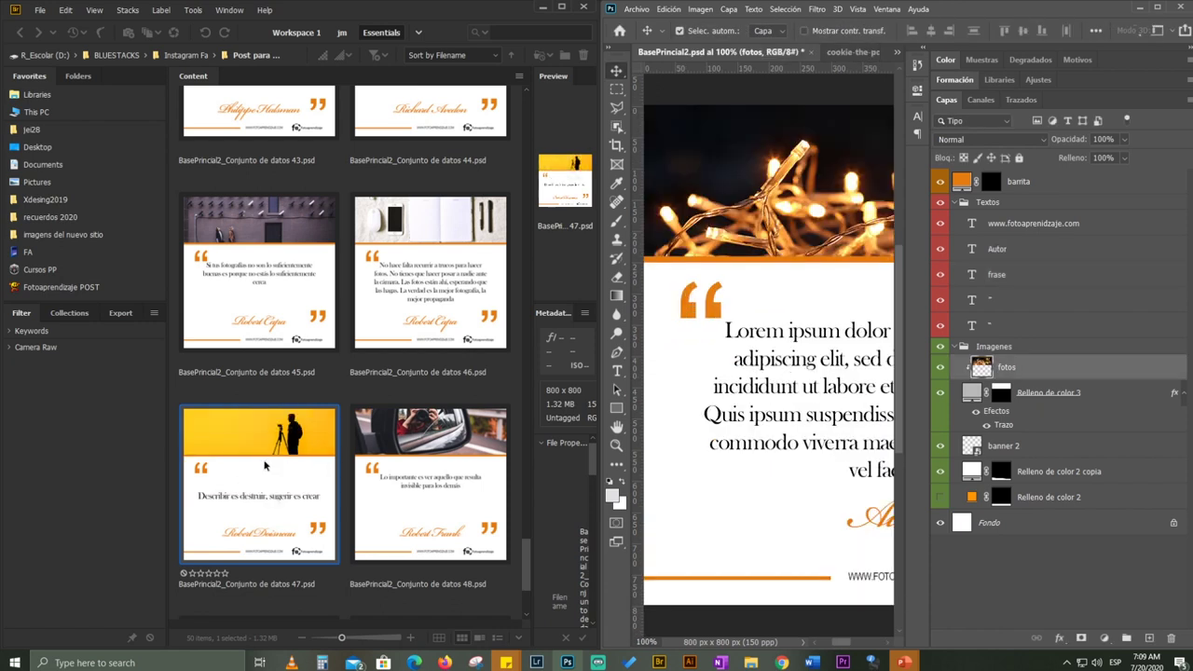
- Maximize the Bridge window and look through the exported posts back to data set 1
{"action": "left_click", "coordinate": [563, 8]}
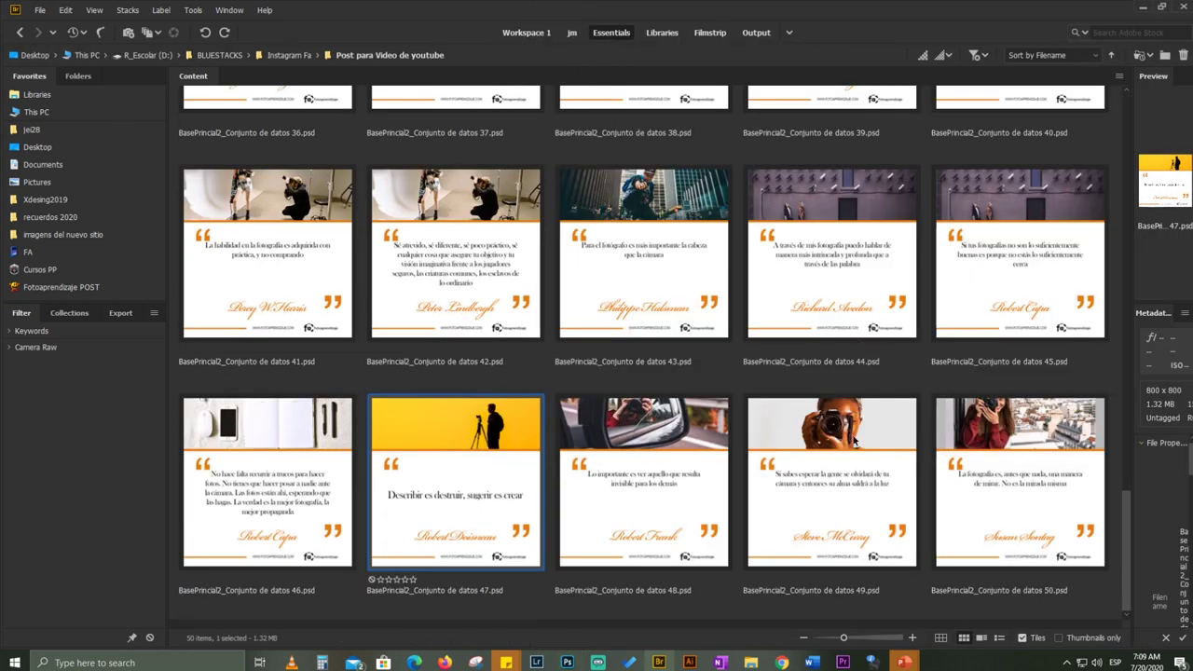
{"action": "scroll", "coordinate": [855, 442], "scroll_direction": "up", "scroll_amount": 5}
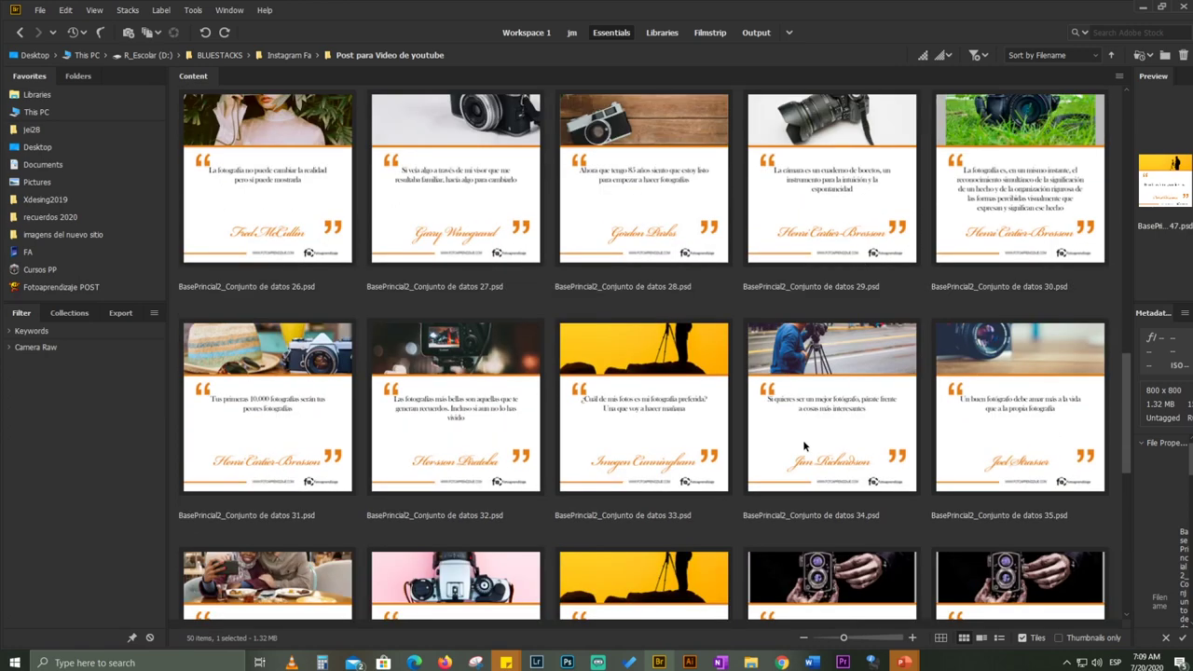
{"action": "scroll", "coordinate": [727, 387], "scroll_direction": "up", "scroll_amount": 10}
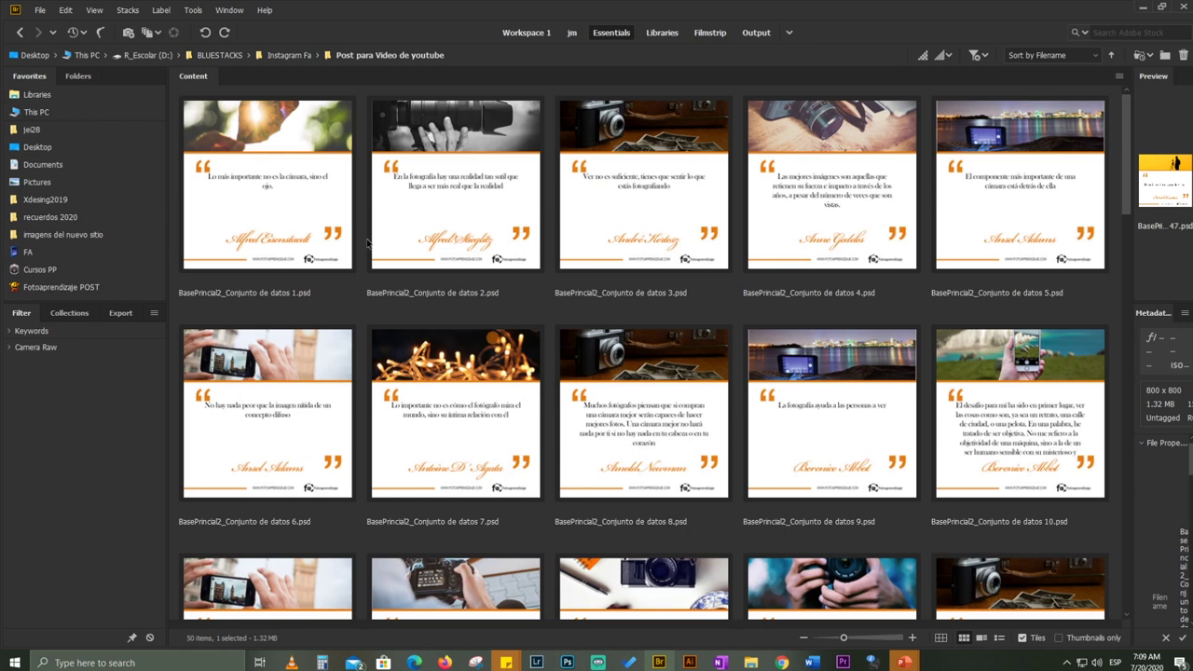
- Select all exported posts, open Photoshop's Image Processor to examine its JPEG options, and leave without running it
{"action": "key", "text": "ctrl+a"}
{"action": "left_click", "coordinate": [194, 10]}
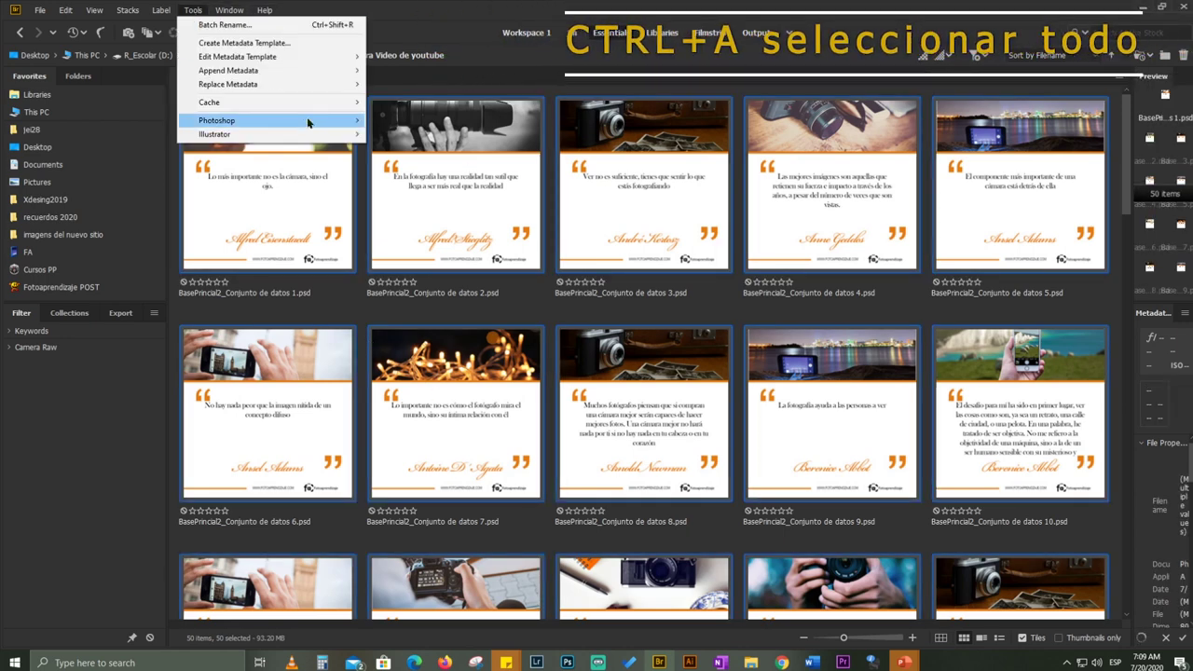
{"action": "mouse_move", "coordinate": [307, 120]}
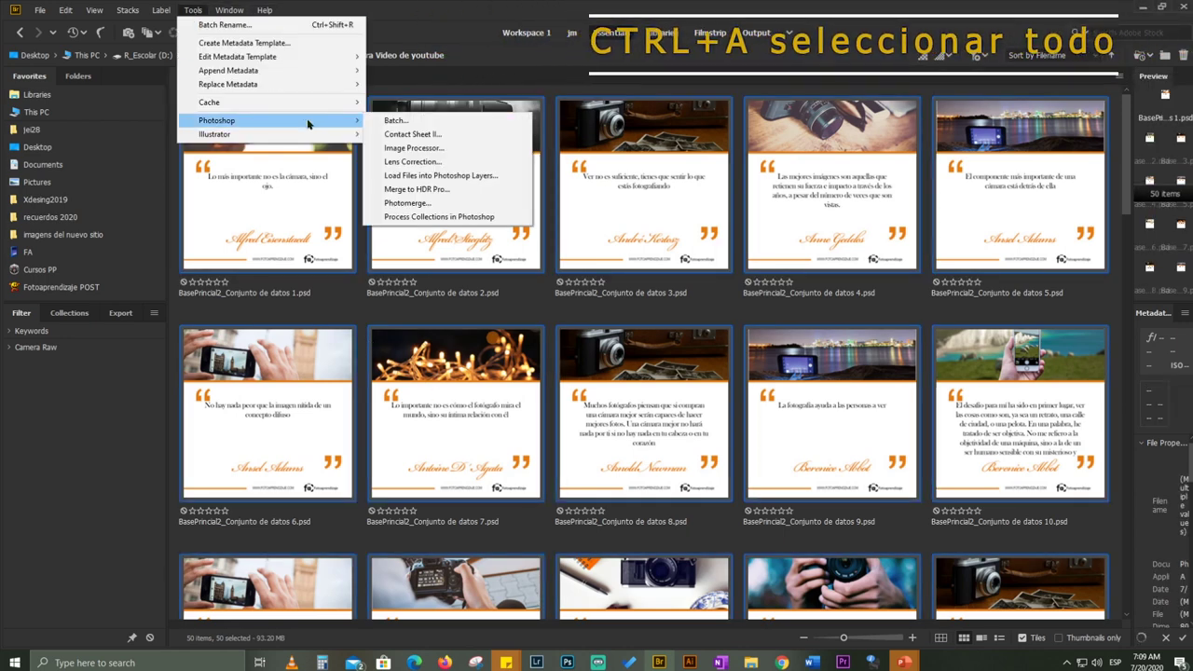
{"action": "left_click", "coordinate": [414, 148]}
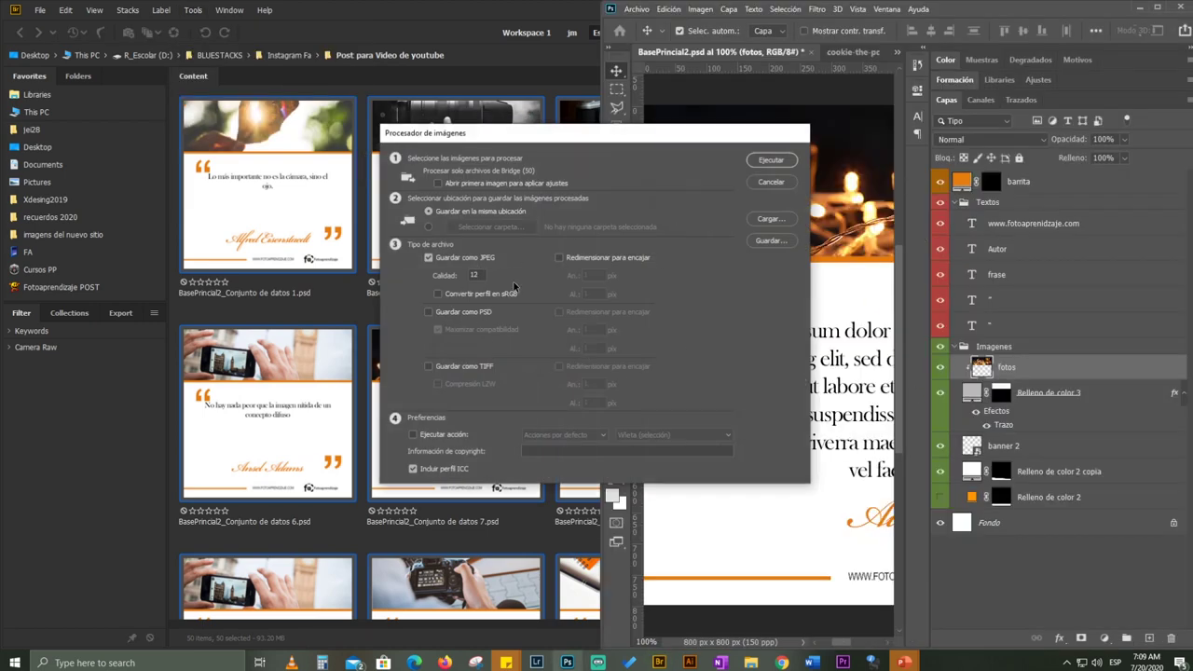
{"action": "left_click", "coordinate": [772, 181]}
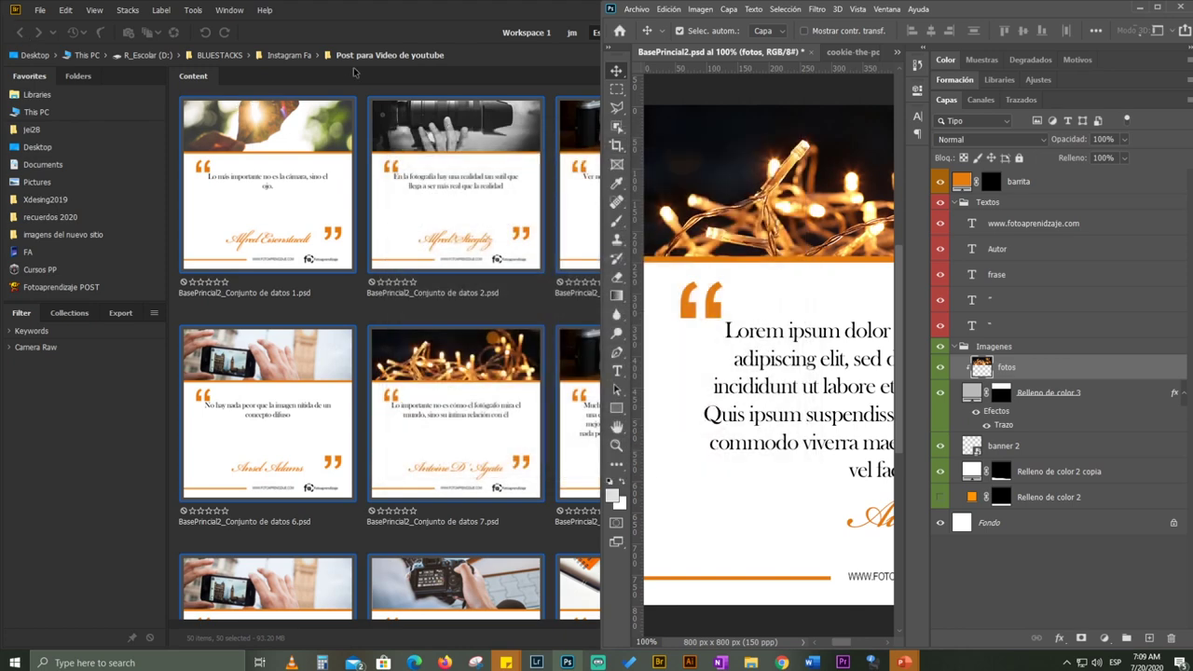
- Go back to Instagram Fa and look at the finished posts in Post Terminados and its JPEG folder
{"action": "left_click", "coordinate": [288, 55]}
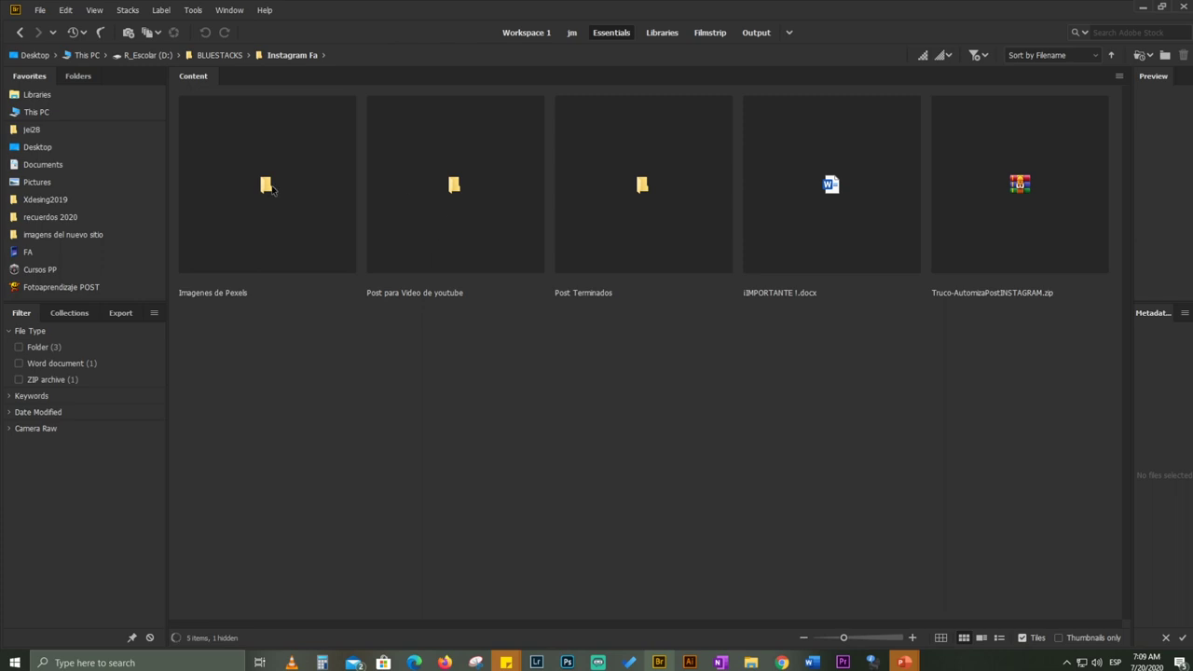
{"action": "double_click", "coordinate": [642, 201]}
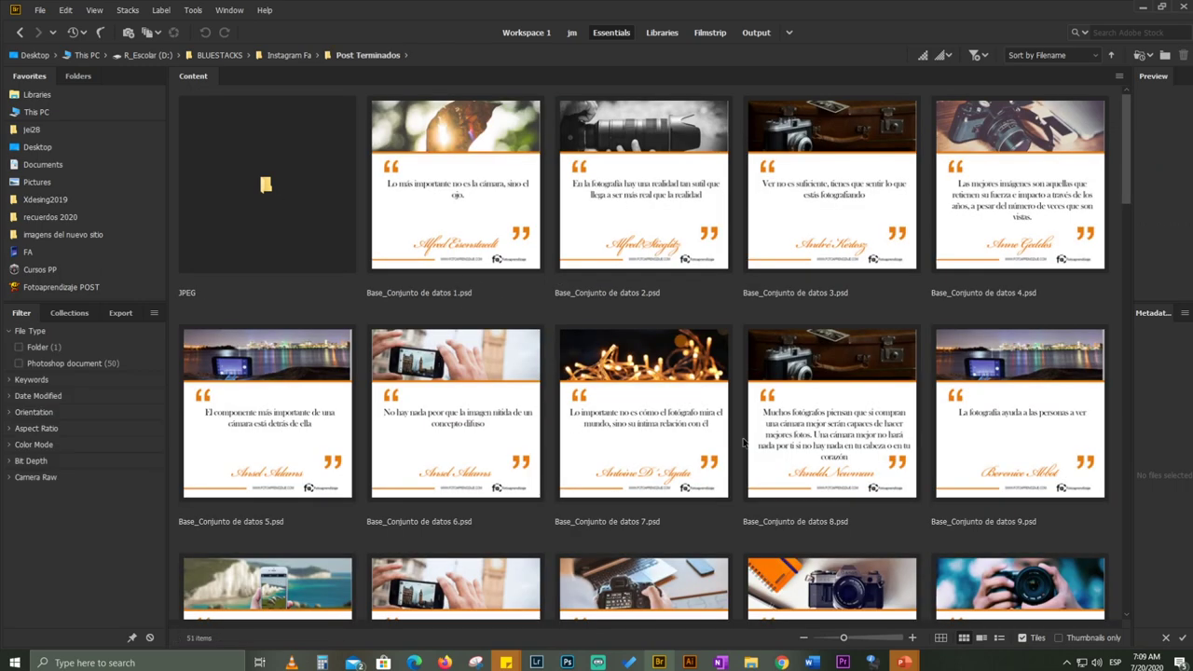
{"action": "double_click", "coordinate": [268, 200]}
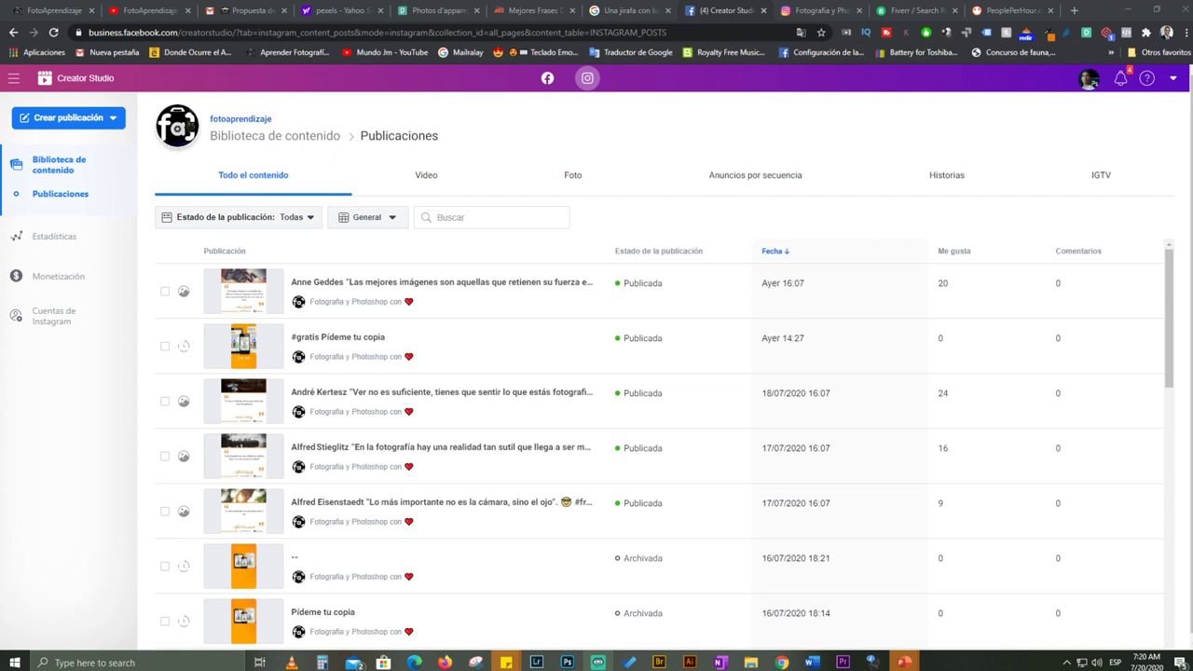
- Start a new Instagram feed post and choose to add its content from uploaded files
{"action": "left_click", "coordinate": [105, 119]}
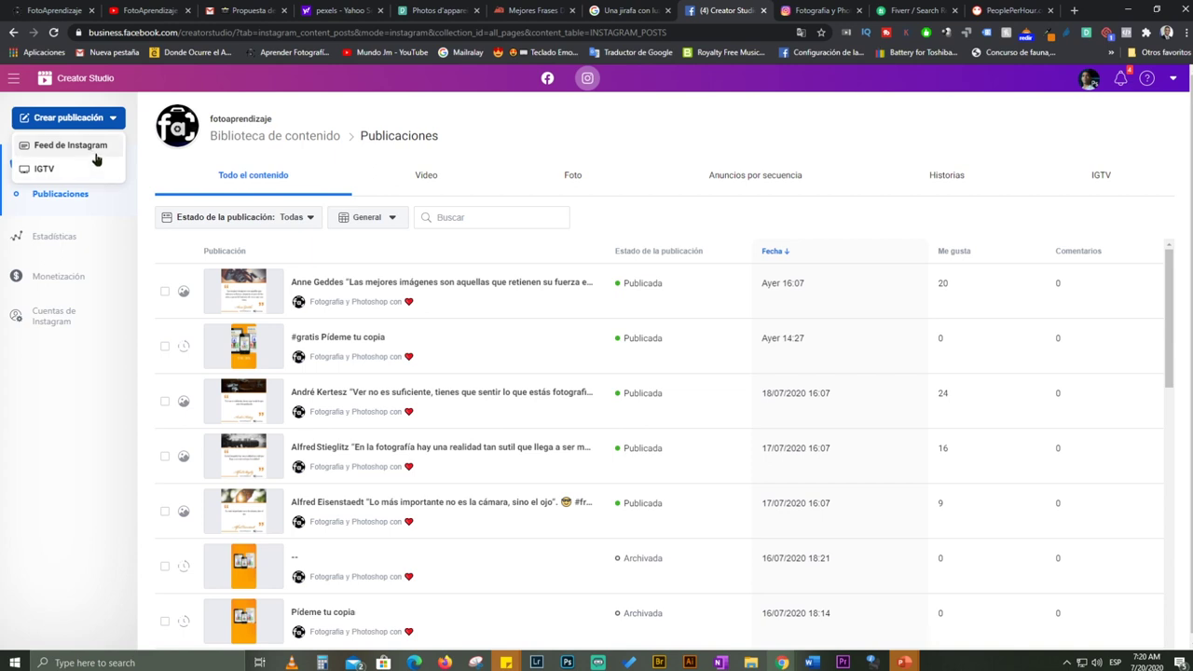
{"action": "left_click", "coordinate": [96, 147]}
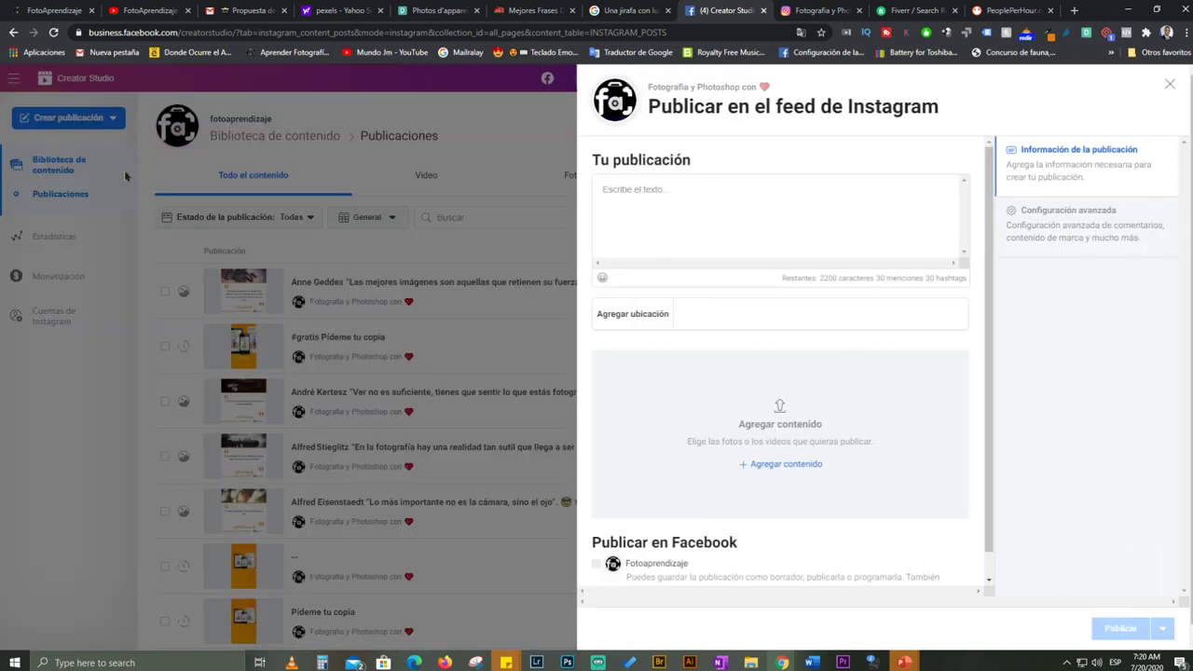
{"action": "left_click", "coordinate": [770, 466]}
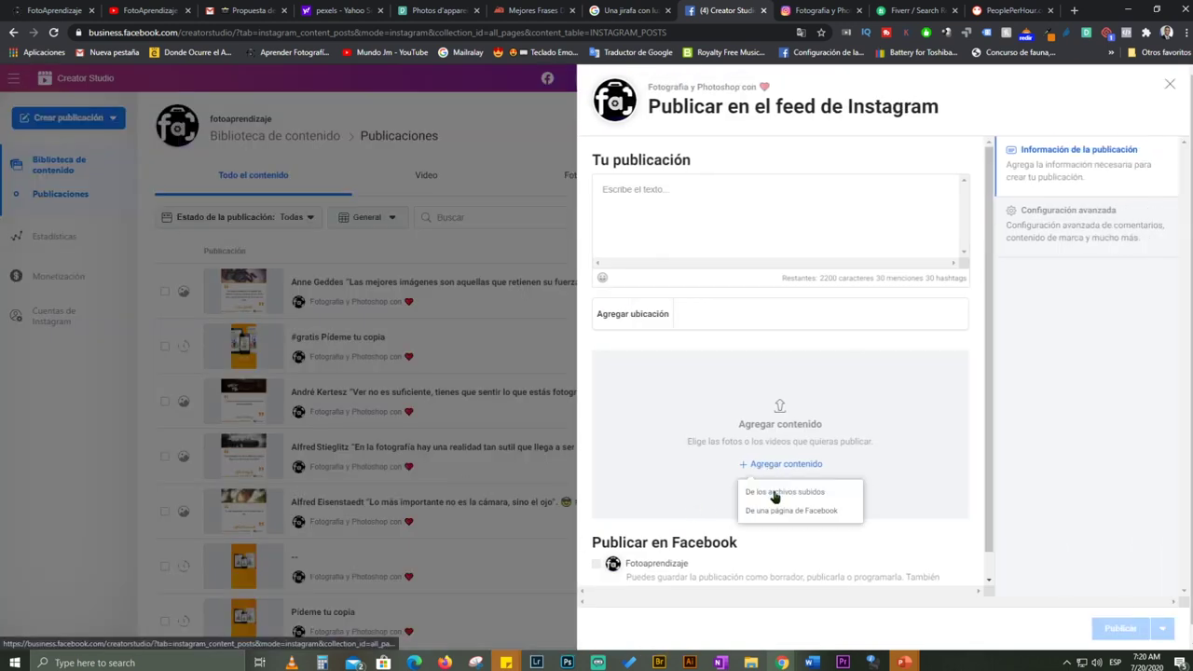
{"action": "left_click", "coordinate": [773, 494]}
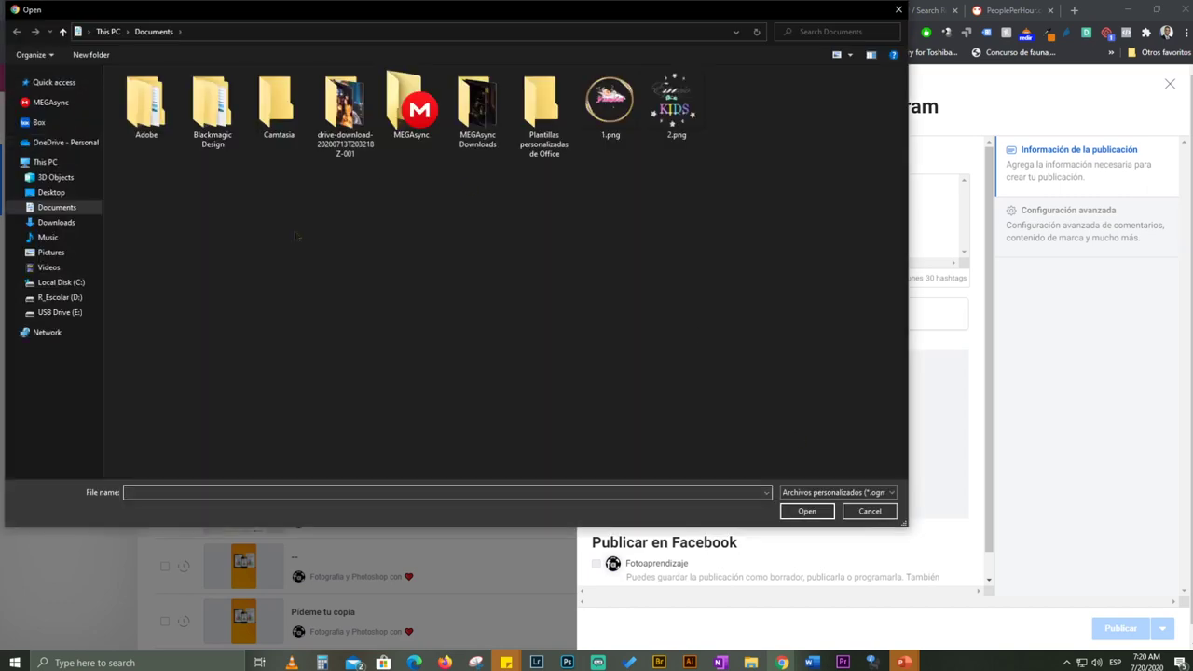
- Upload Base_Conjunto de datos 15.jpg from BLUESTACKS, Instagram Fa, Post Terminados, JPEG on the R_Escolar (D:) drive
{"action": "left_click", "coordinate": [62, 297]}
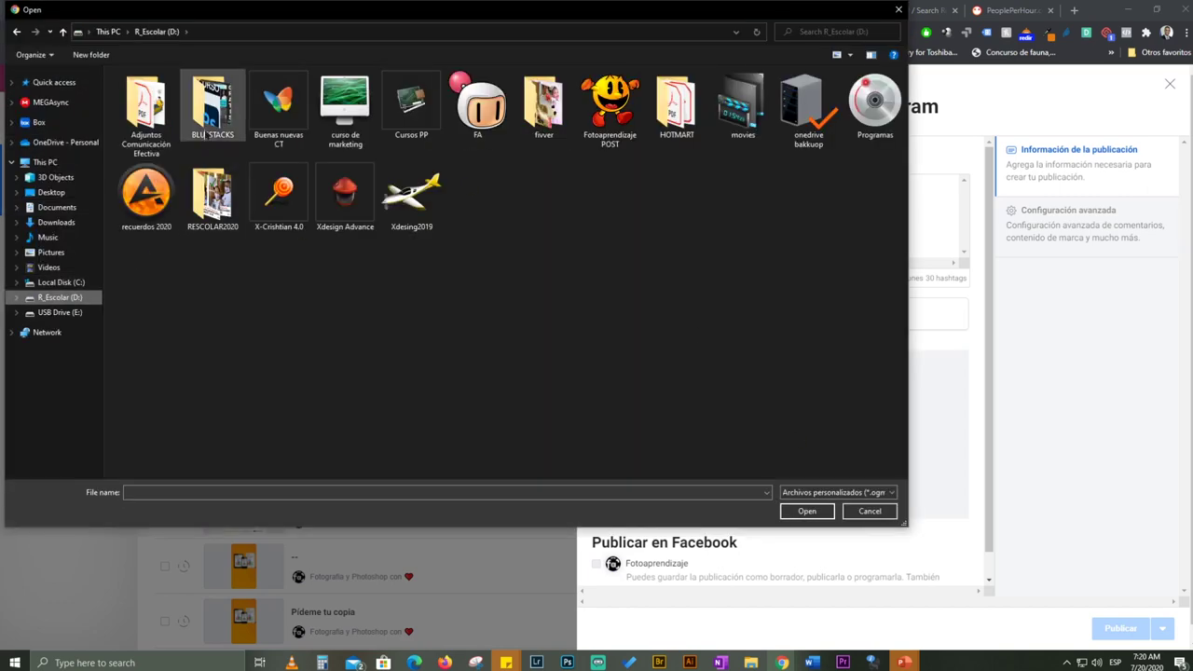
{"action": "double_click", "coordinate": [212, 103]}
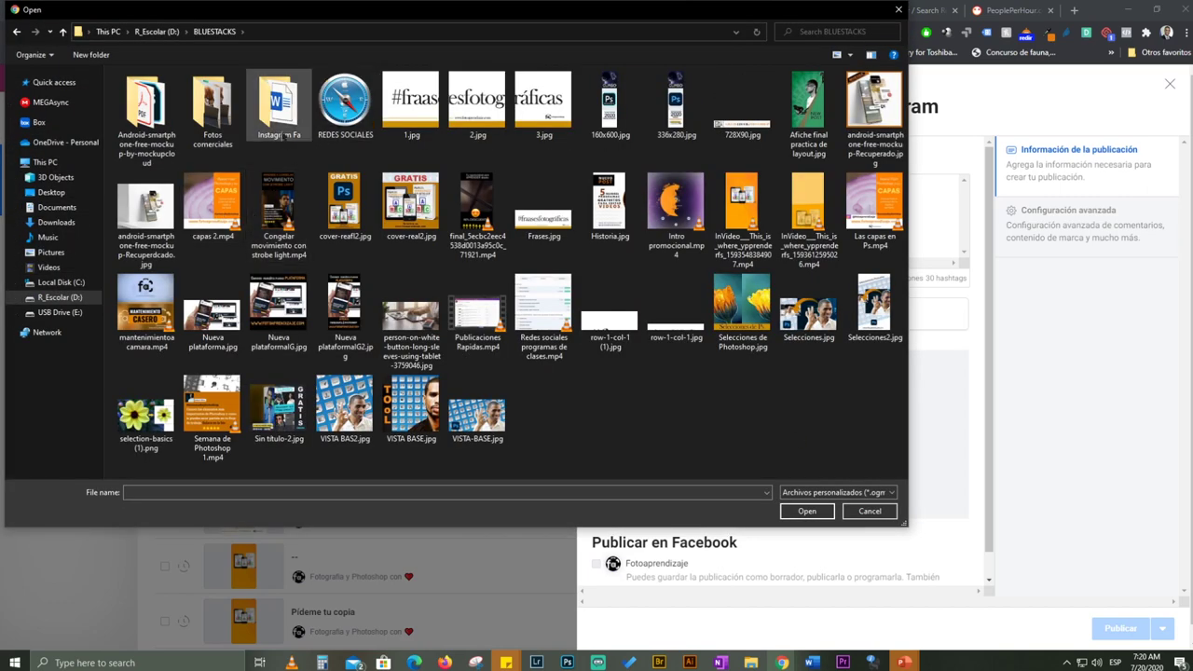
{"action": "double_click", "coordinate": [277, 102]}
{"action": "double_click", "coordinate": [151, 107]}
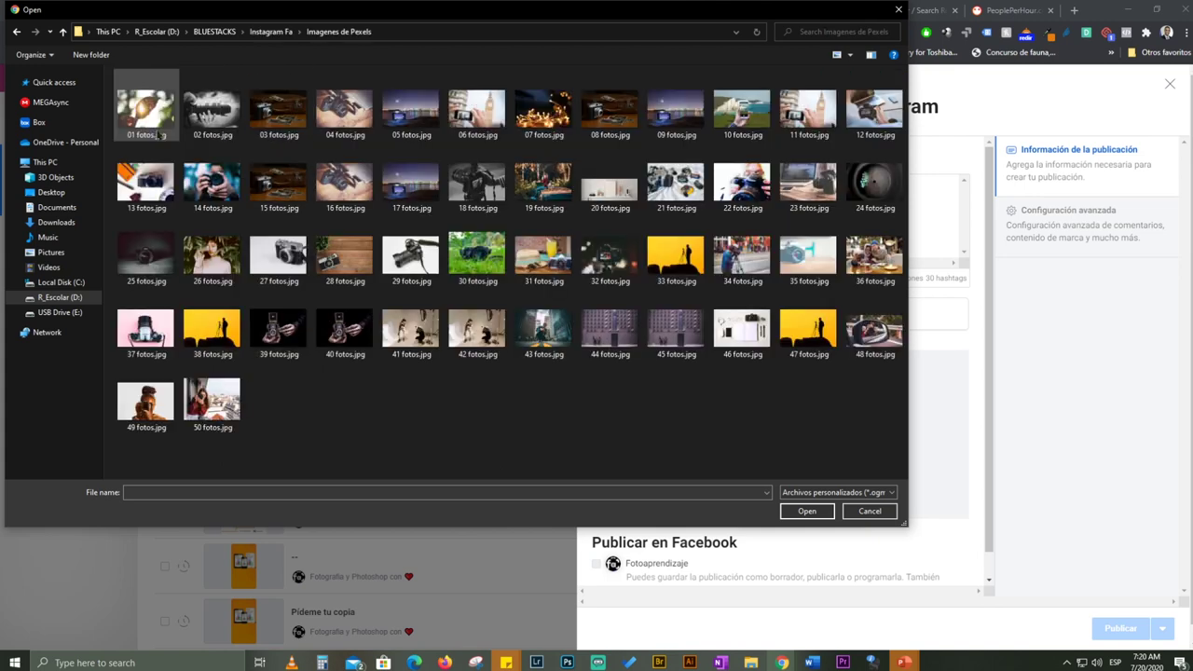
{"action": "left_click", "coordinate": [16, 33]}
{"action": "double_click", "coordinate": [278, 105]}
{"action": "double_click", "coordinate": [166, 110]}
{"action": "scroll", "coordinate": [555, 373], "scroll_direction": "down", "scroll_amount": 3}
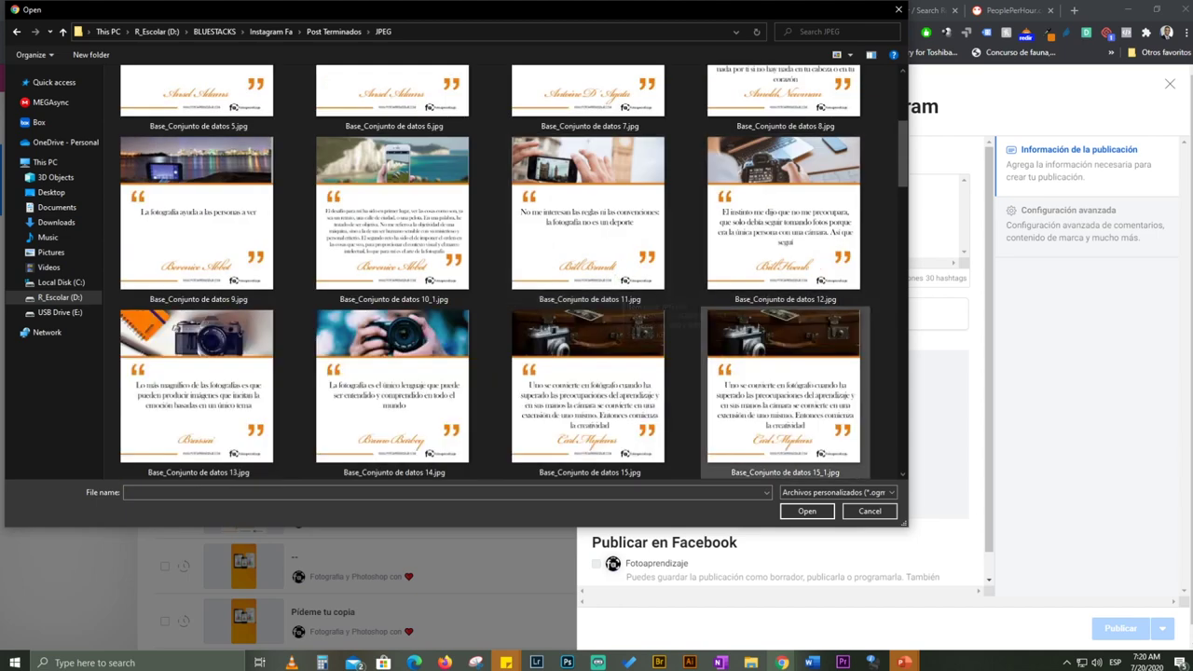
{"action": "left_click", "coordinate": [548, 402]}
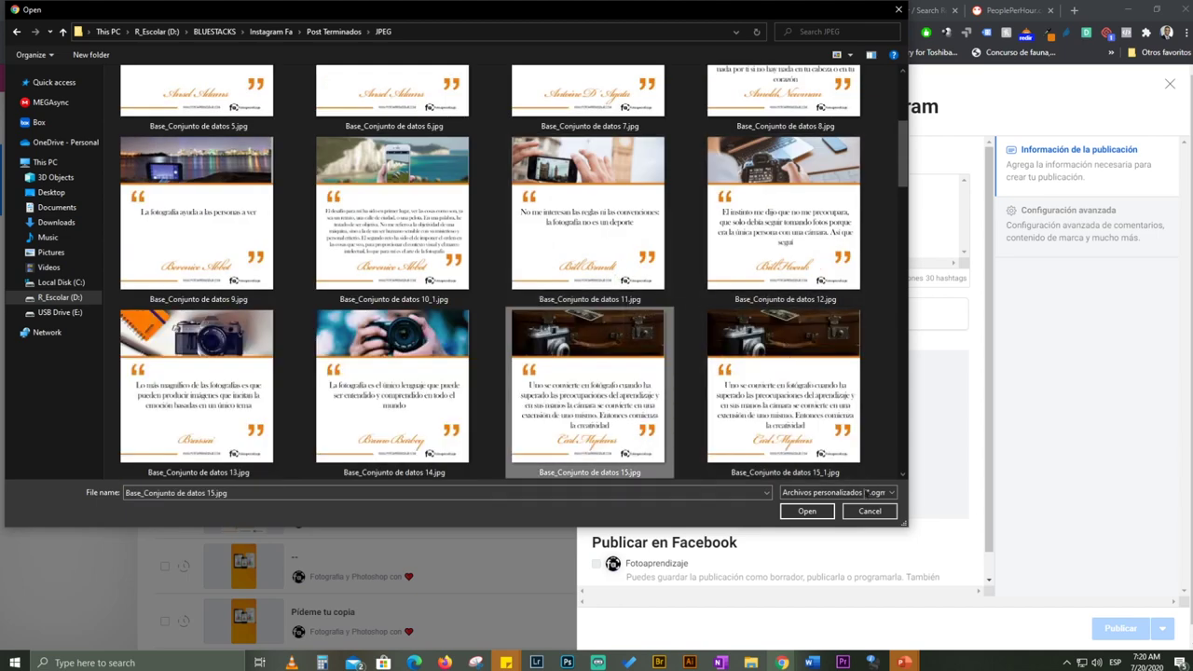
{"action": "left_click", "coordinate": [806, 511]}
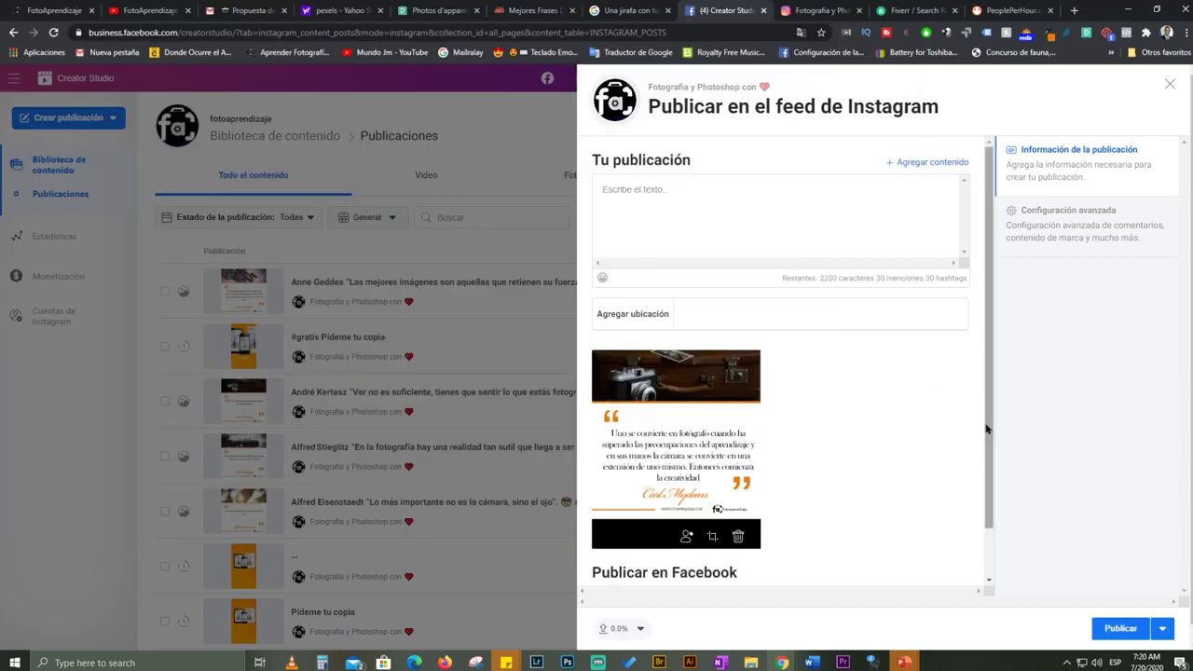
- Examine the option for also publishing the post on the Fotoaprendizaje Facebook page
{"action": "scroll", "coordinate": [988, 485], "scroll_direction": "down", "scroll_amount": 1}
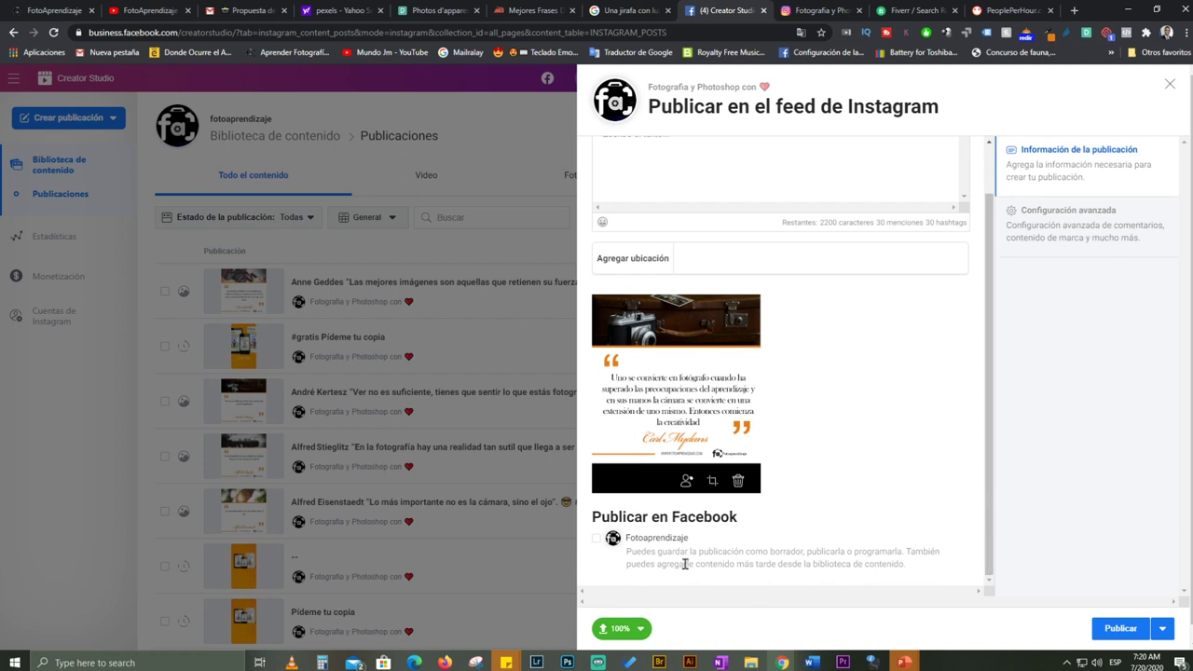
{"action": "left_click", "coordinate": [598, 540]}
{"action": "scroll", "coordinate": [991, 457], "scroll_direction": "up", "scroll_amount": 1}
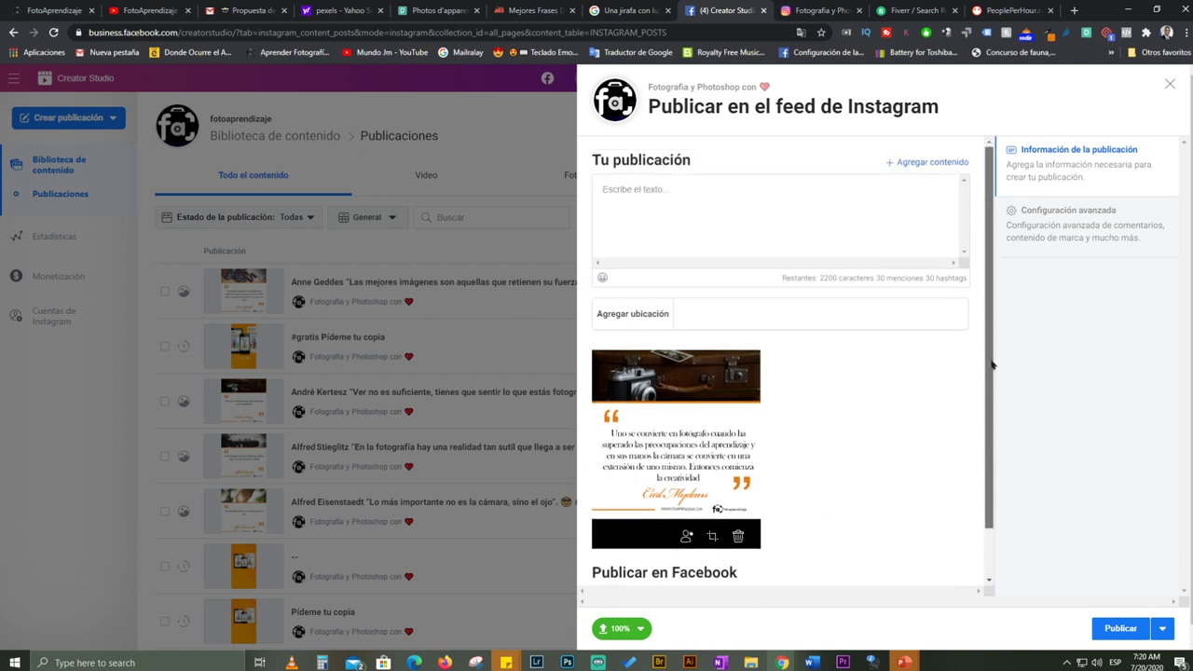
- Write the caption "Frases de fotografos" with the suggested hashtag #frasesbonitas on a separate line below it
{"action": "left_click", "coordinate": [677, 195]}
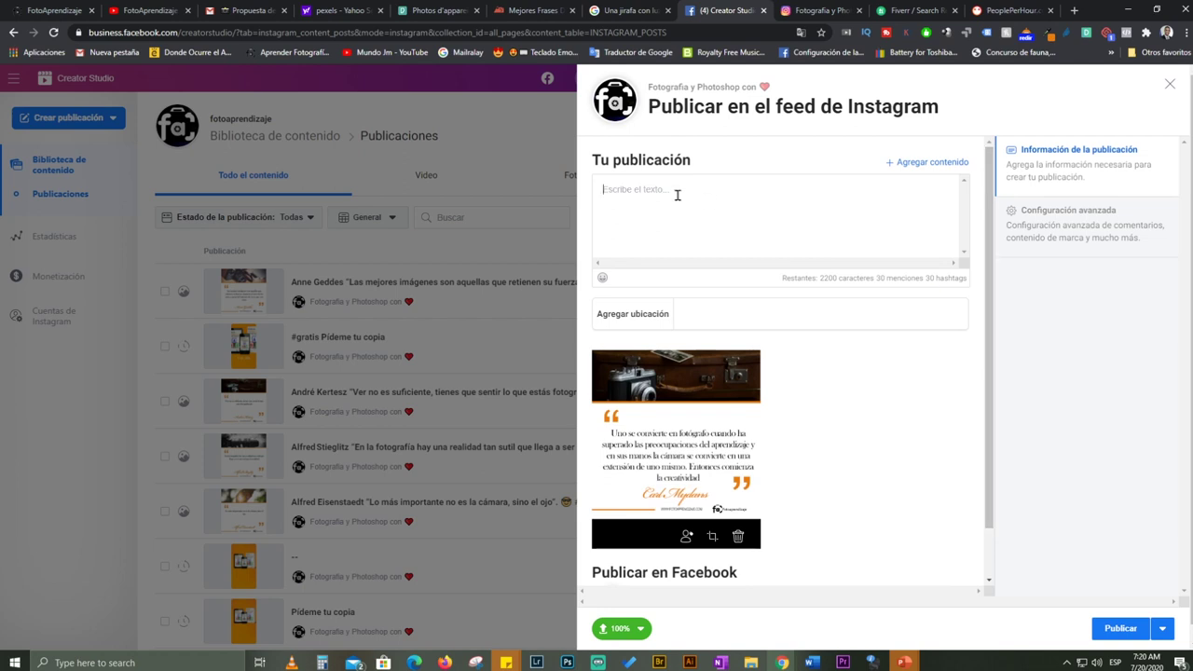
{"action": "type", "text": "Frases de fotografías #frases"}
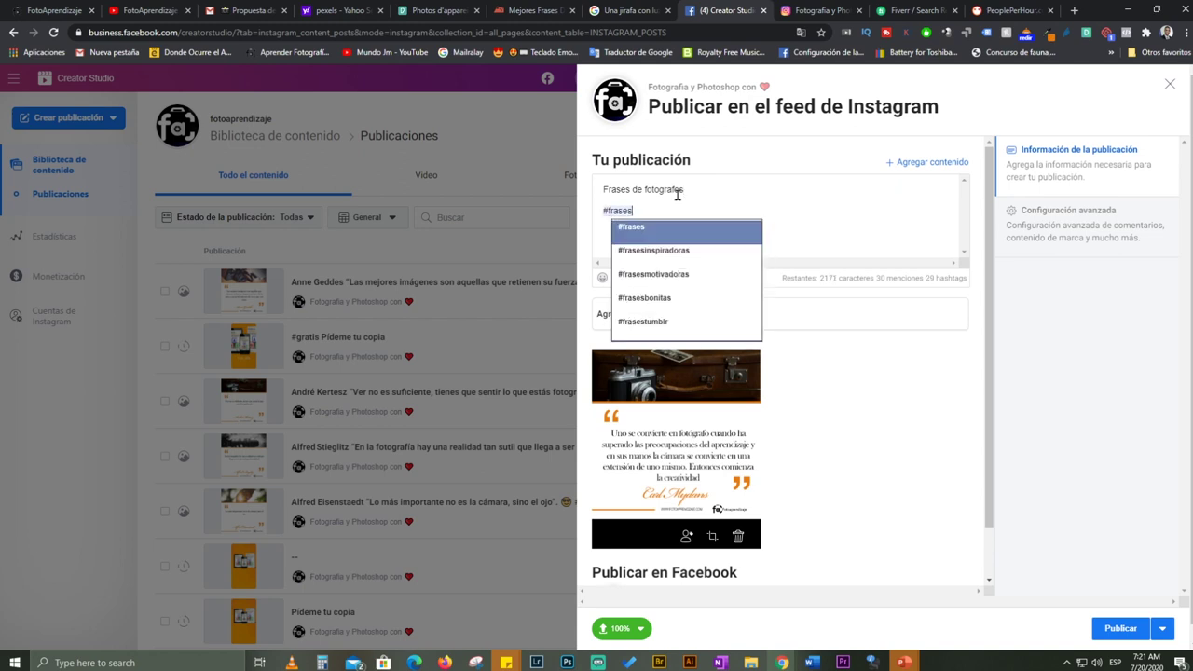
{"action": "left_click", "coordinate": [650, 299]}
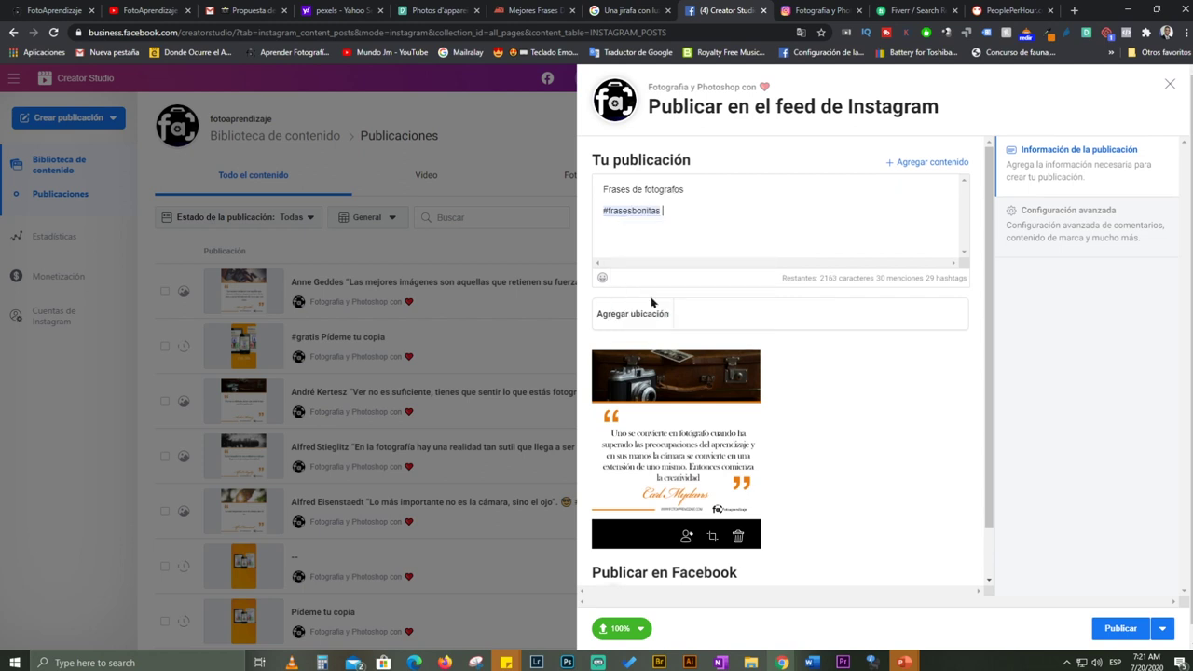
- Add the suggested hashtags #frasesdefotografos and #frasesdefotografia to the caption, each on its own line
{"action": "type", "text": "#frasesdefit"}
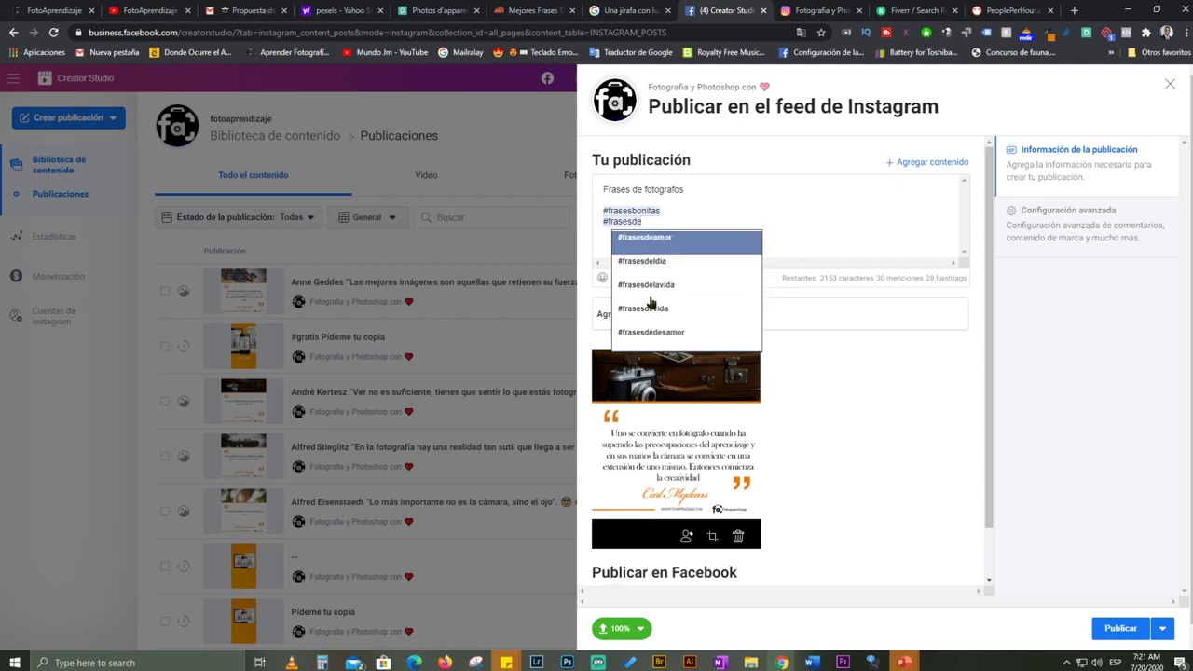
{"action": "key", "text": "BackSpace"}
{"action": "key", "text": "BackSpace"}
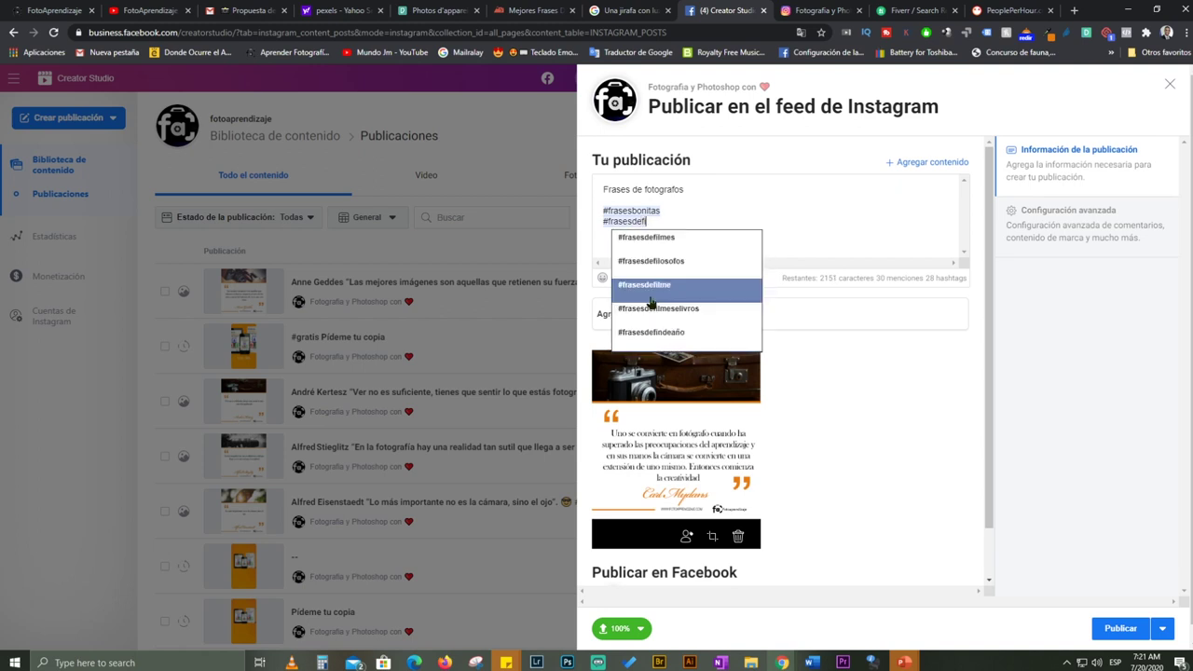
{"action": "type", "text": "oto"}
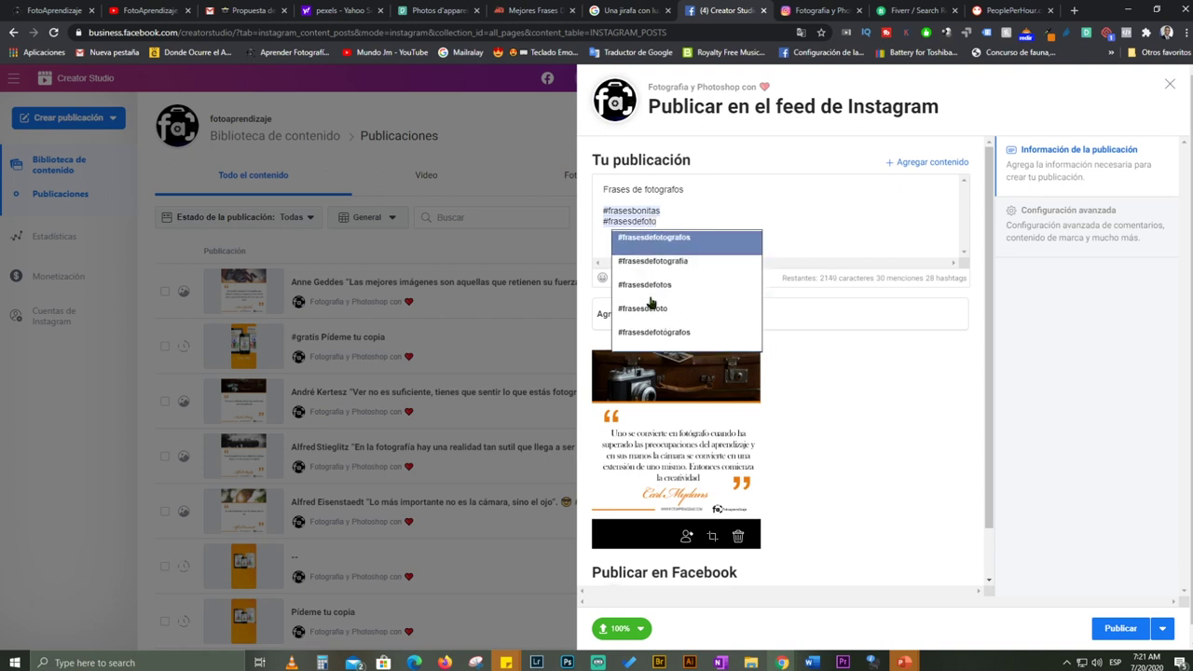
{"action": "left_click", "coordinate": [661, 244]}
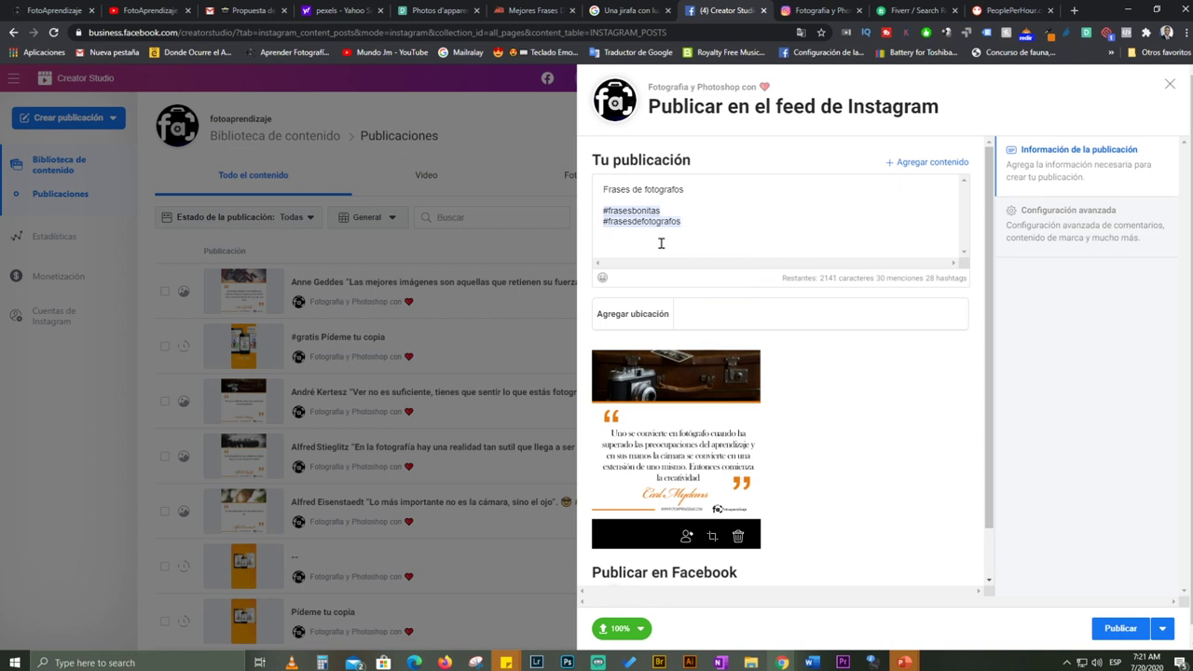
{"action": "type", "text": "#frasesdefot"}
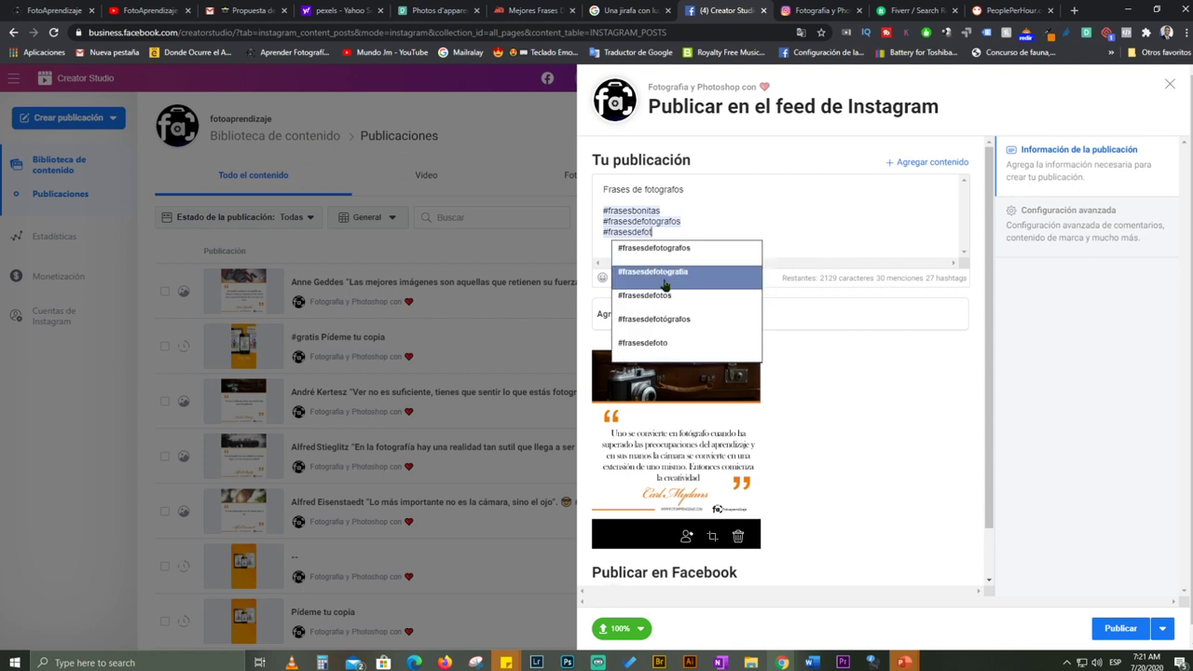
{"action": "left_click", "coordinate": [679, 277]}
{"action": "key", "text": "Return"}
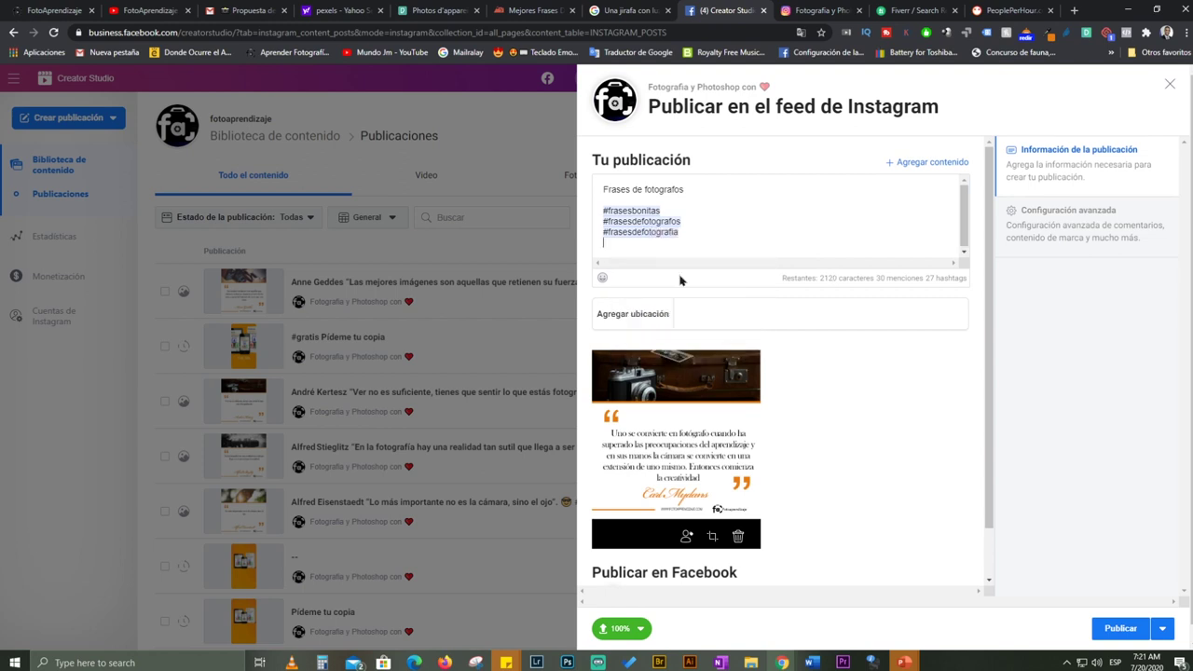
- Complete the caption with the suggested hashtag #frasesdefoto on the last line
{"action": "type", "text": "#agr"}
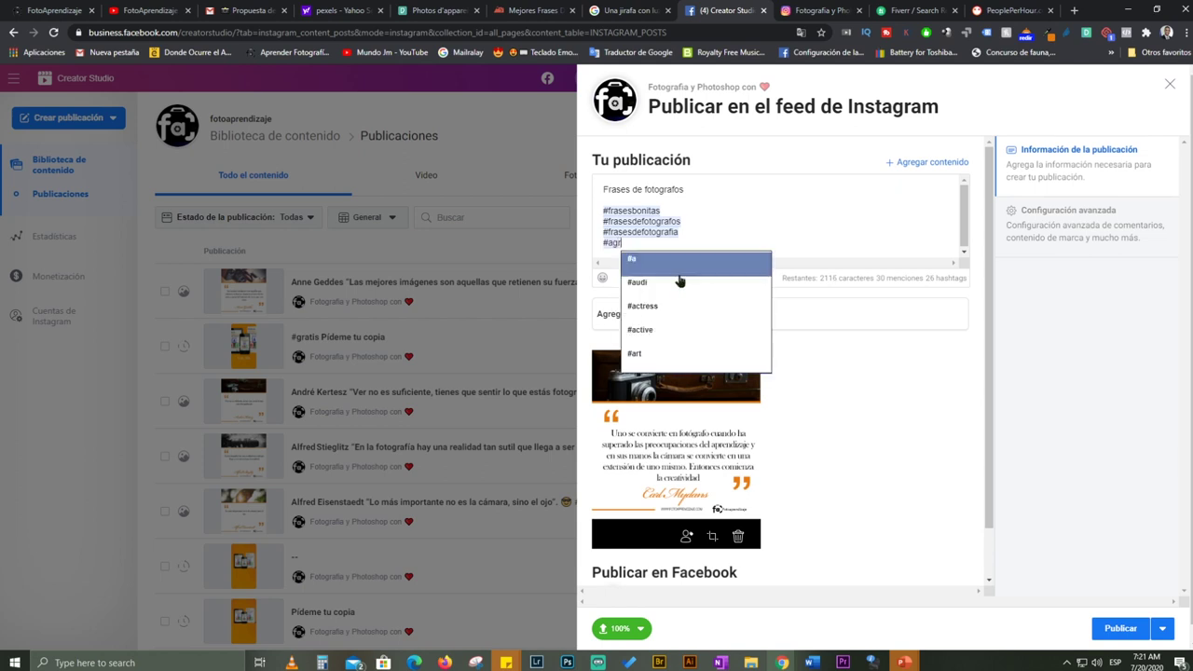
{"action": "key", "text": "BackSpace"}
{"action": "key", "text": "BackSpace"}
{"action": "key", "text": "BackSpace"}
{"action": "type", "text": "fras"}
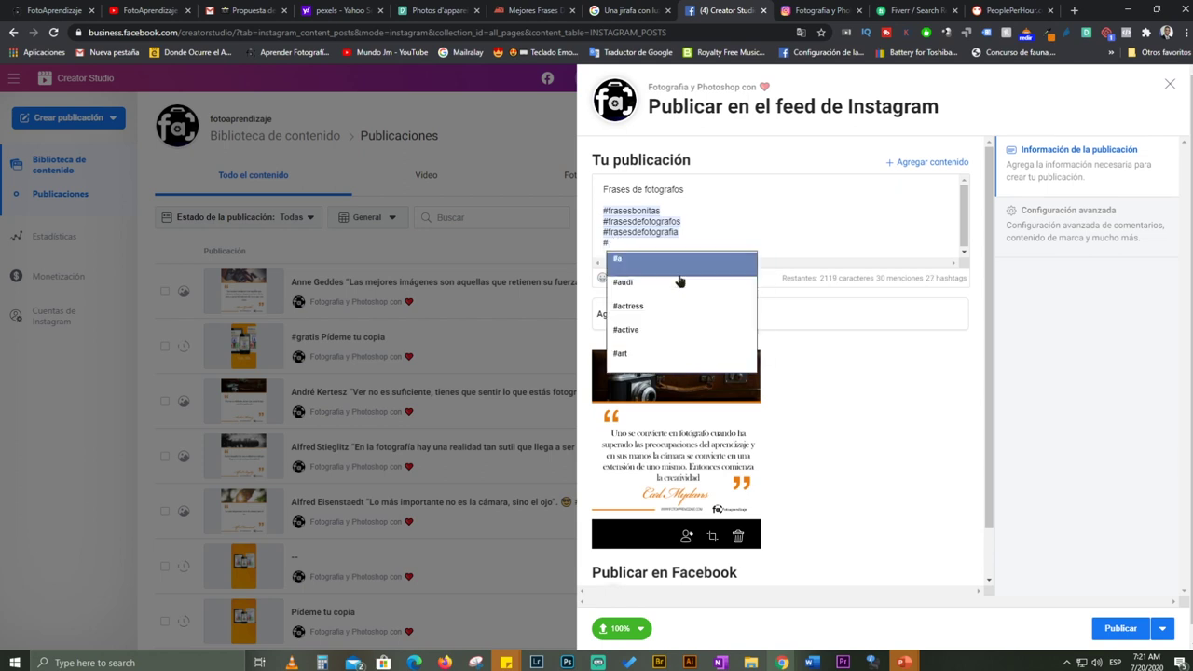
{"action": "type", "text": "e"}
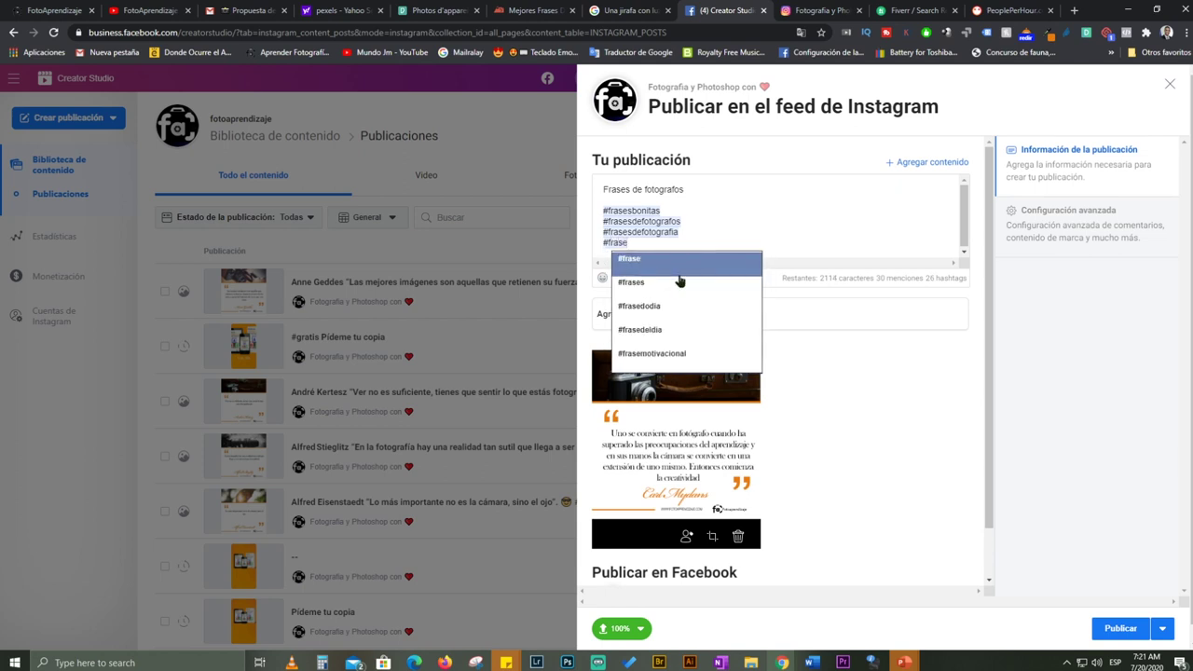
{"action": "type", "text": "sdefoto"}
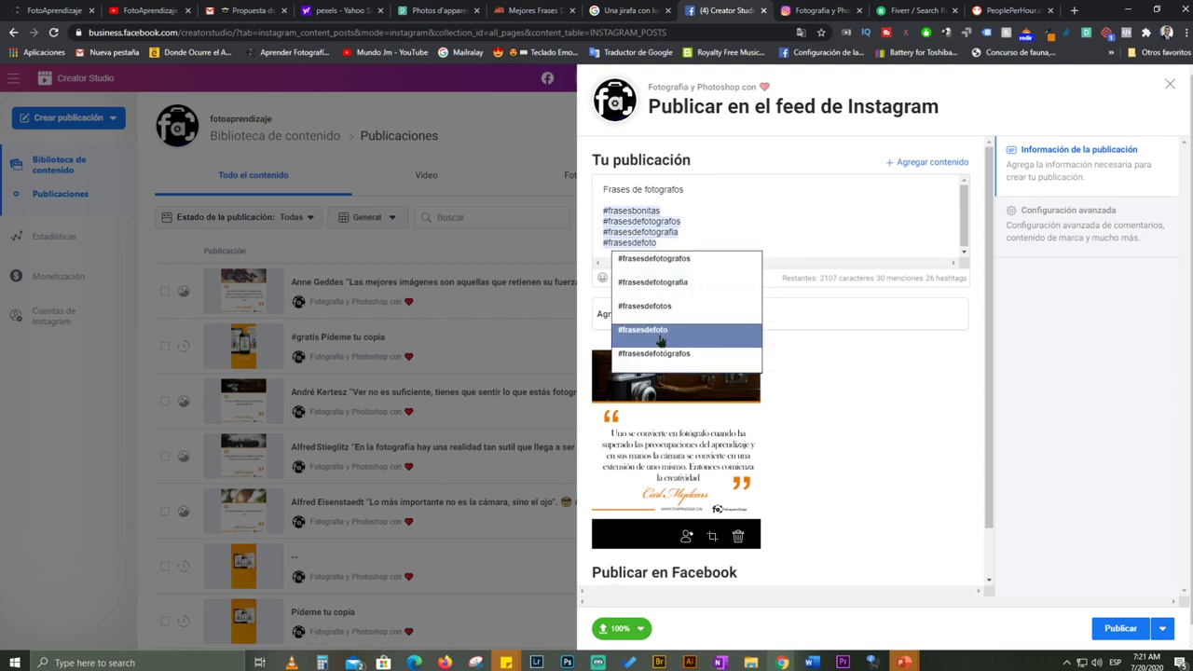
{"action": "left_click", "coordinate": [660, 341]}
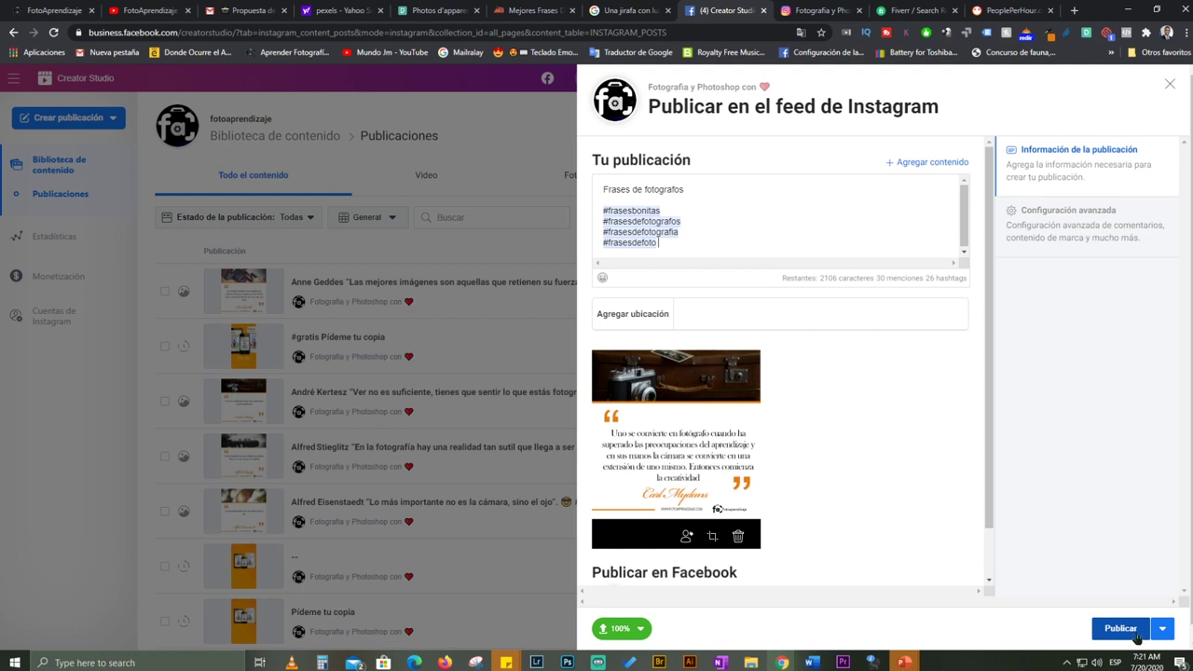
- Schedule the post for 21/7/2020 at the proposed time of 15:16 instead of publishing it immediately
{"action": "left_click", "coordinate": [1162, 628]}
{"action": "left_click", "coordinate": [981, 576]}
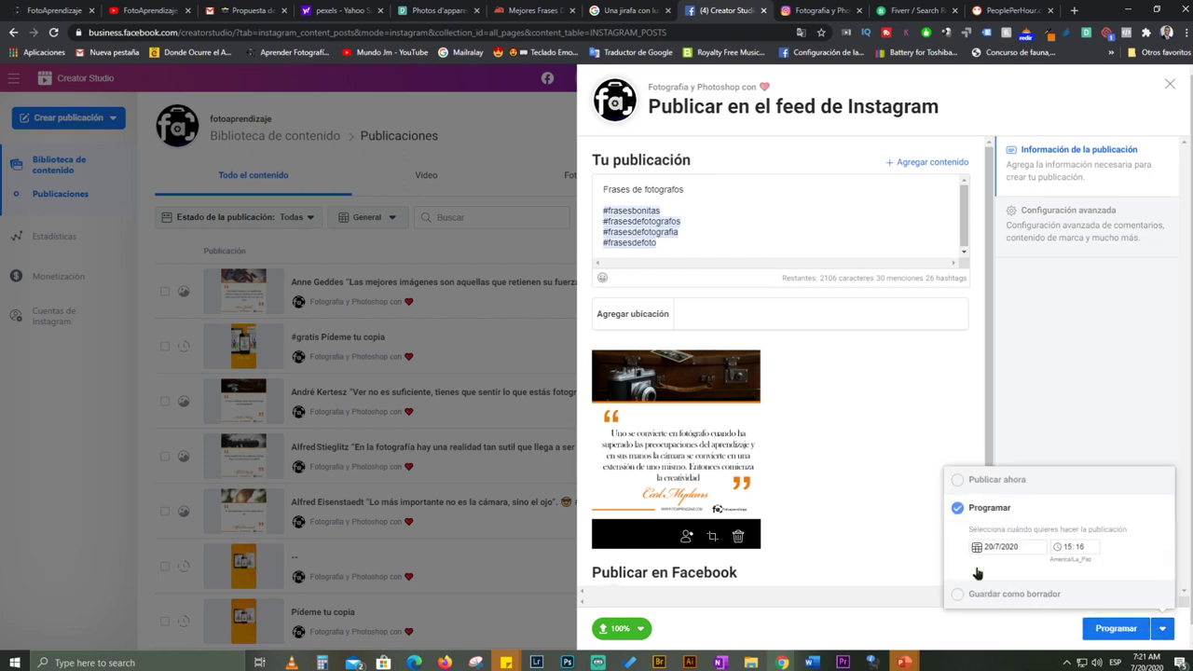
{"action": "left_click", "coordinate": [978, 550]}
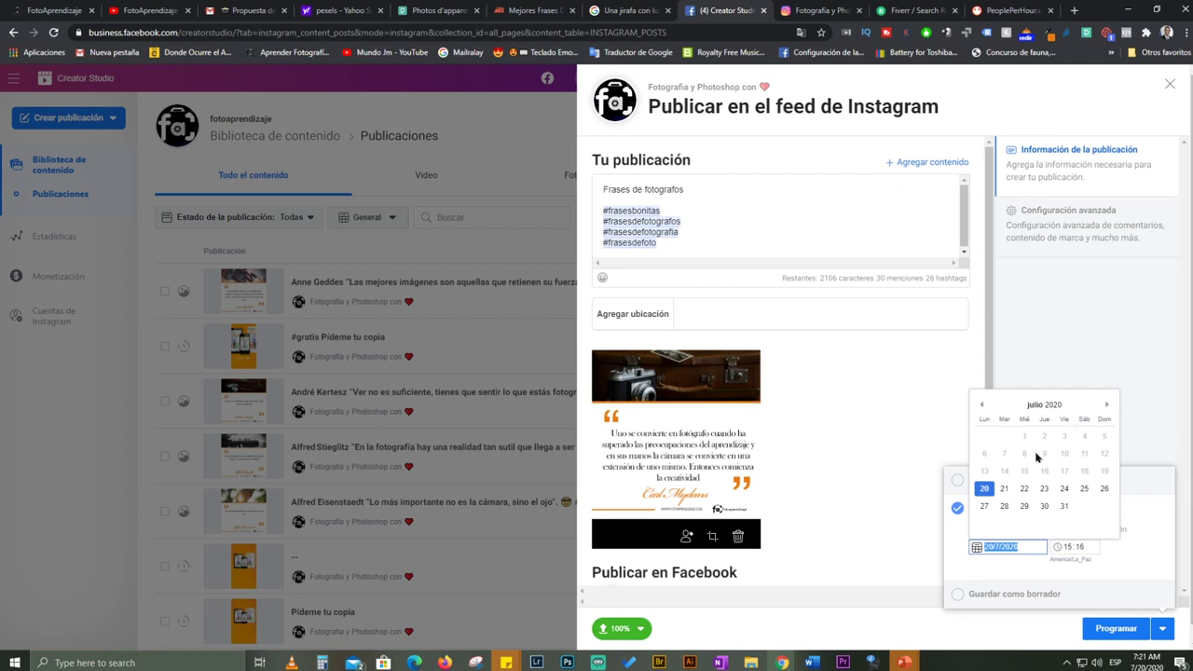
{"action": "left_click", "coordinate": [1006, 488]}
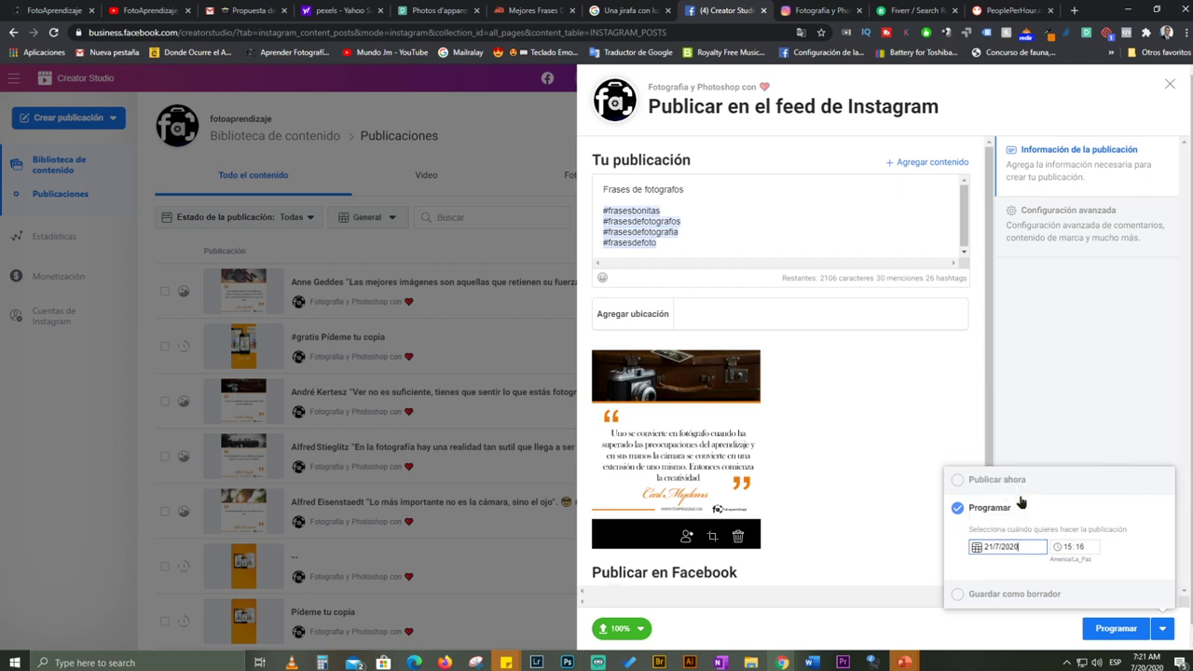
{"action": "left_click", "coordinate": [1116, 628]}
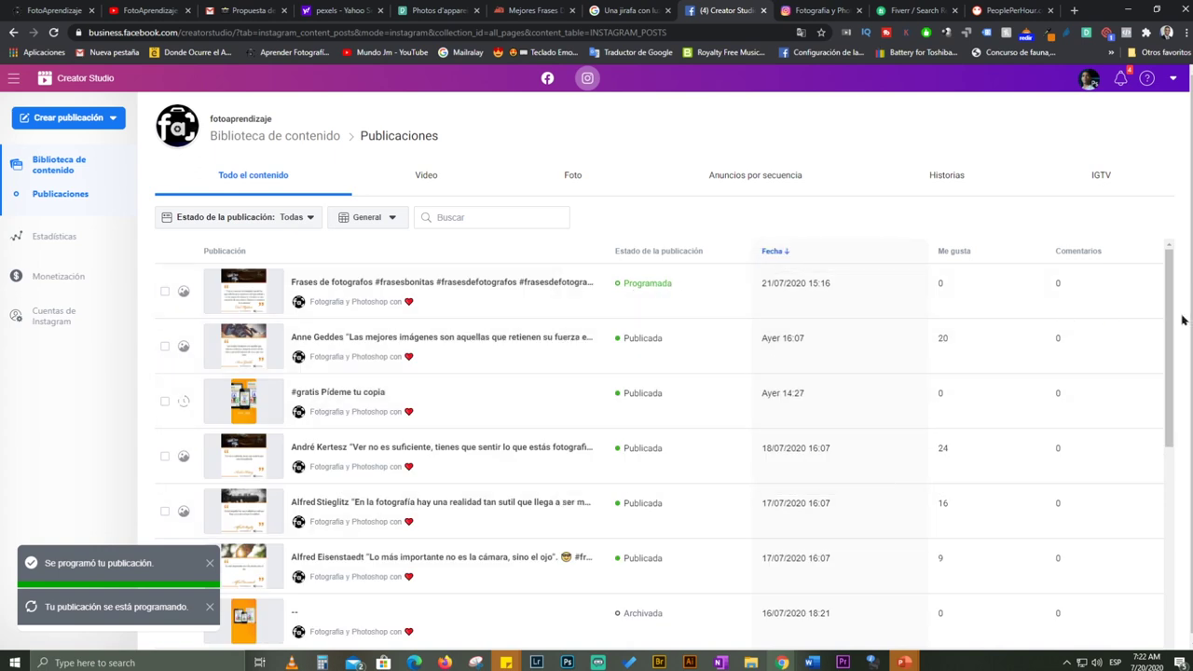
- Look through the scheduled posts in the content library and the published quotes on the fotoaprendizaje Instagram profile
{"action": "left_click_drag", "start_coordinate": [1168, 326], "coordinate": [1161, 611]}
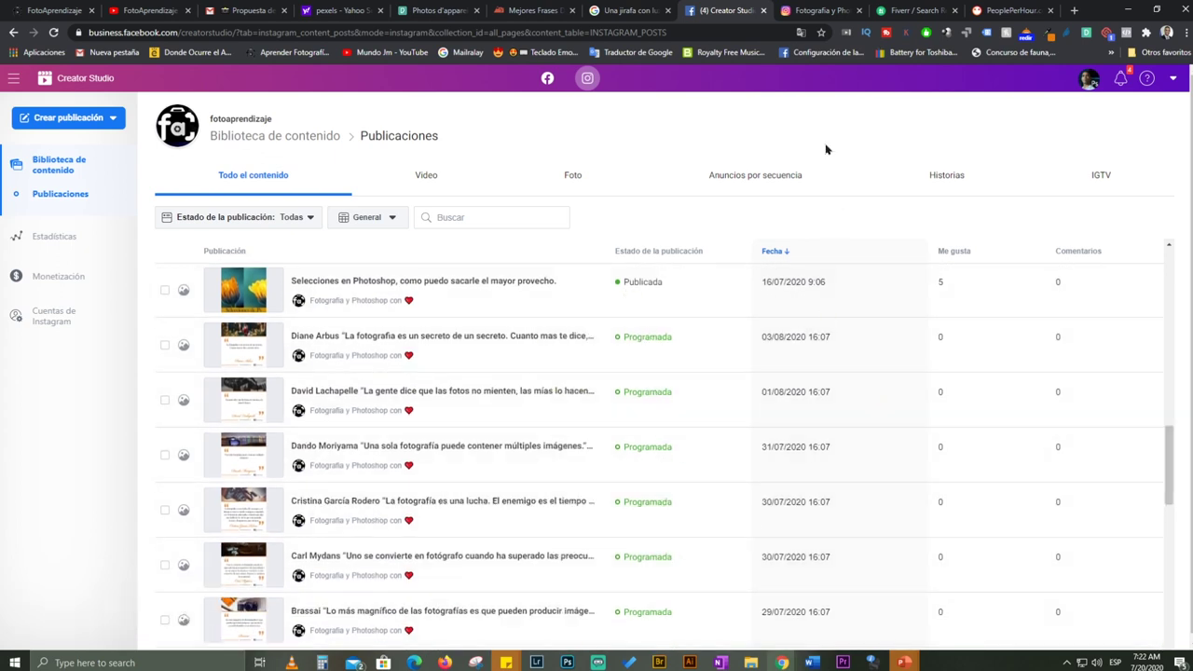
{"action": "left_click", "coordinate": [815, 11]}
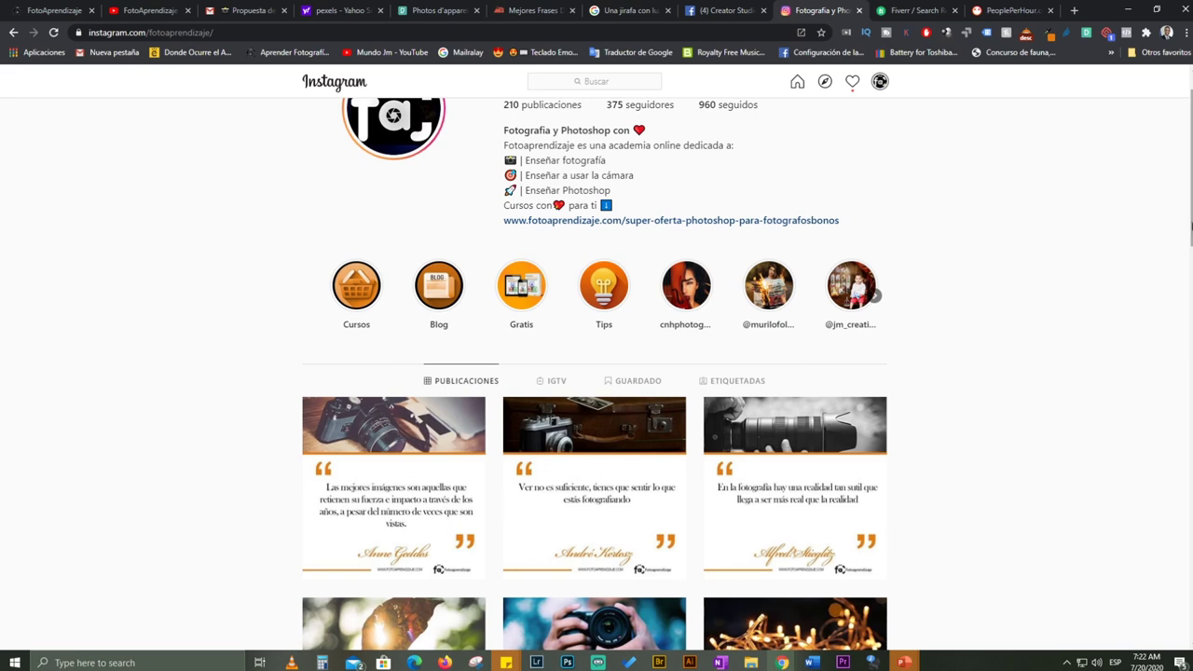
{"action": "scroll", "coordinate": [597, 373], "scroll_direction": "down", "scroll_amount": 2}
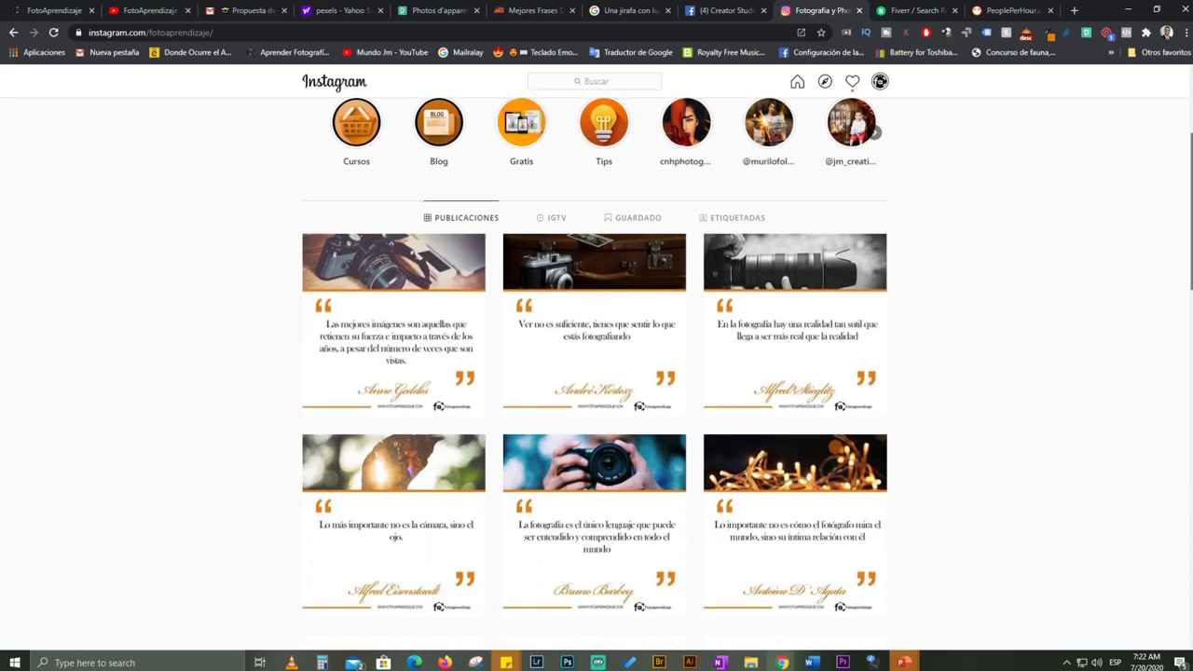
{"action": "scroll", "coordinate": [597, 373], "scroll_direction": "down", "scroll_amount": 2}
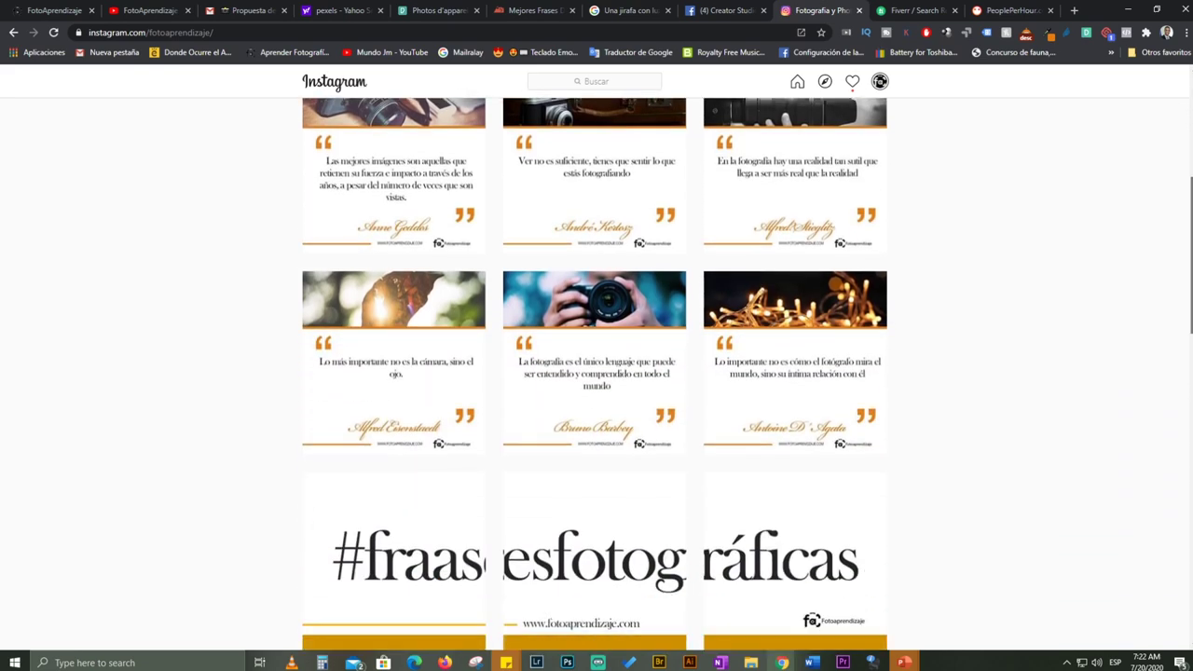
{"action": "scroll", "coordinate": [1188, 188], "scroll_direction": "up", "scroll_amount": 5}
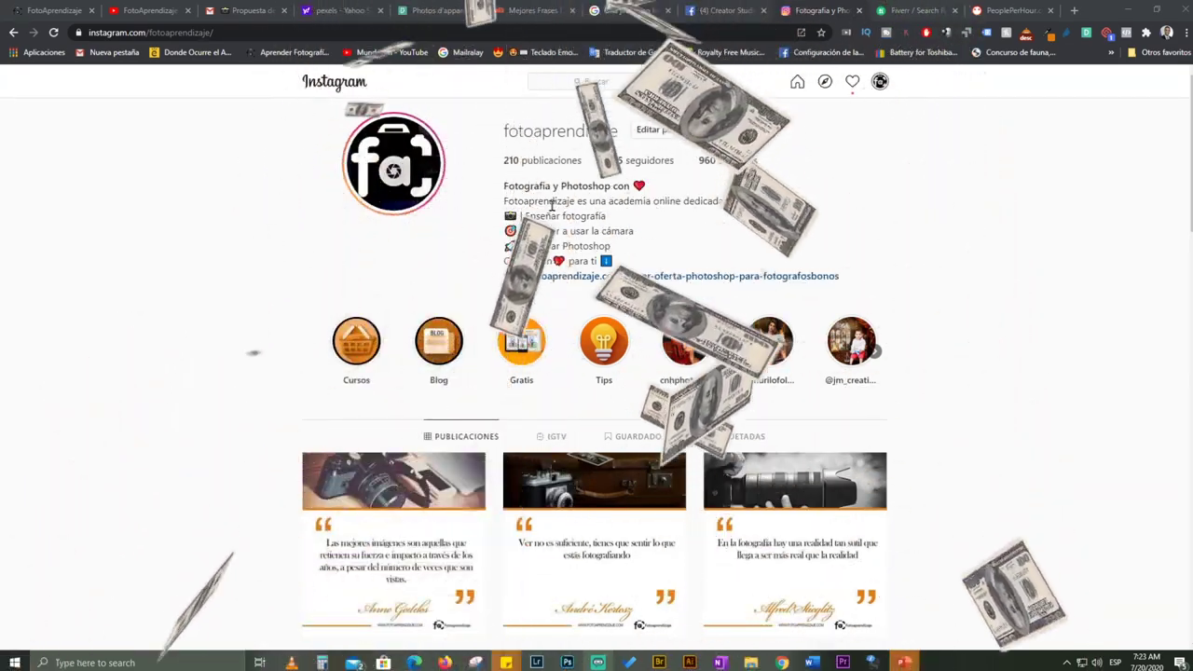
- Look at the PeoplePerHour home page and browse the Fiverr results for Instagram post design services and their starting prices
{"action": "left_click", "coordinate": [897, 15]}
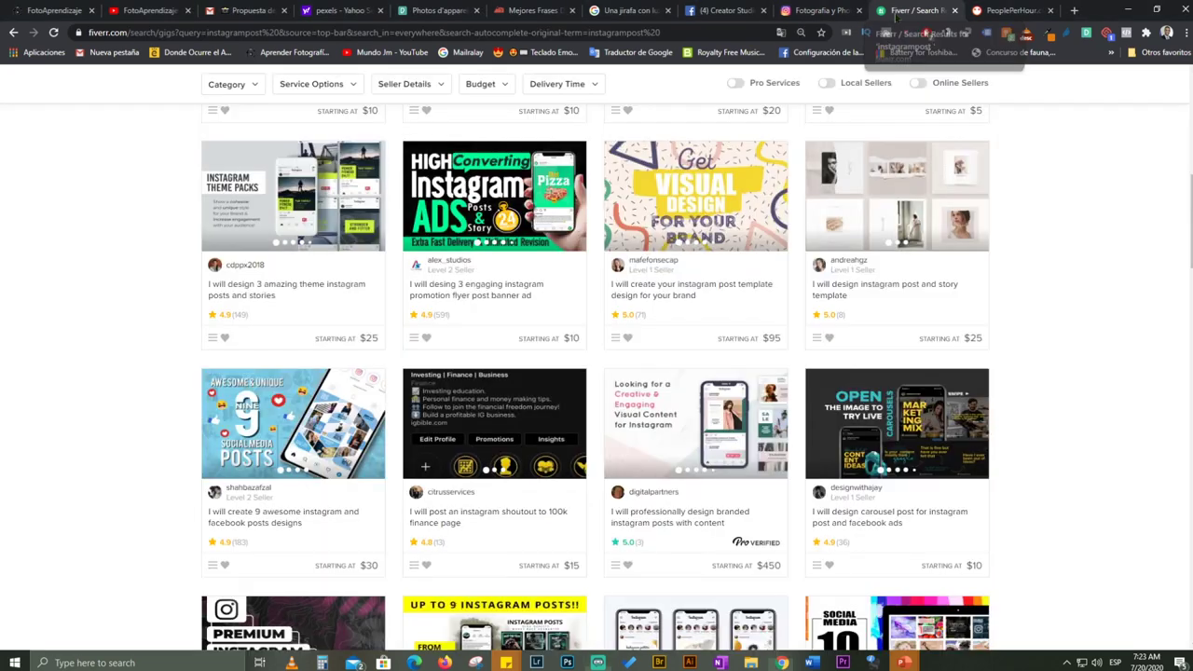
{"action": "left_click", "coordinate": [1001, 16]}
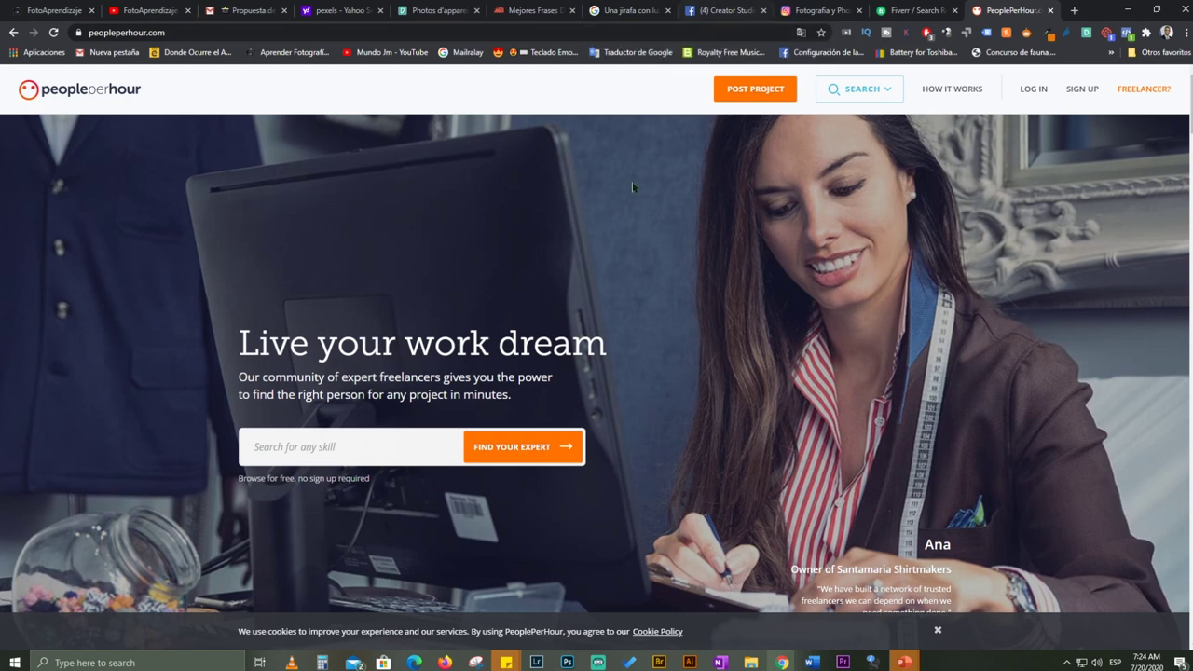
{"action": "left_click", "coordinate": [913, 11]}
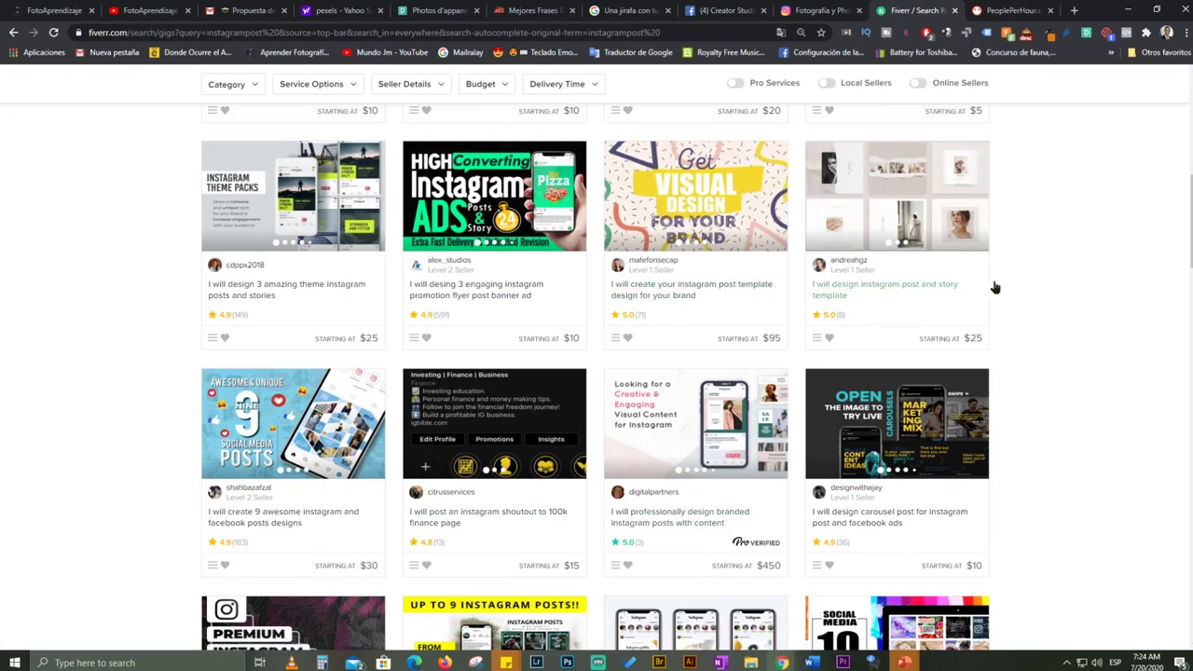
{"action": "scroll", "coordinate": [1180, 218], "scroll_direction": "up", "scroll_amount": 3}
{"action": "scroll", "coordinate": [597, 373], "scroll_direction": "up", "scroll_amount": 5}
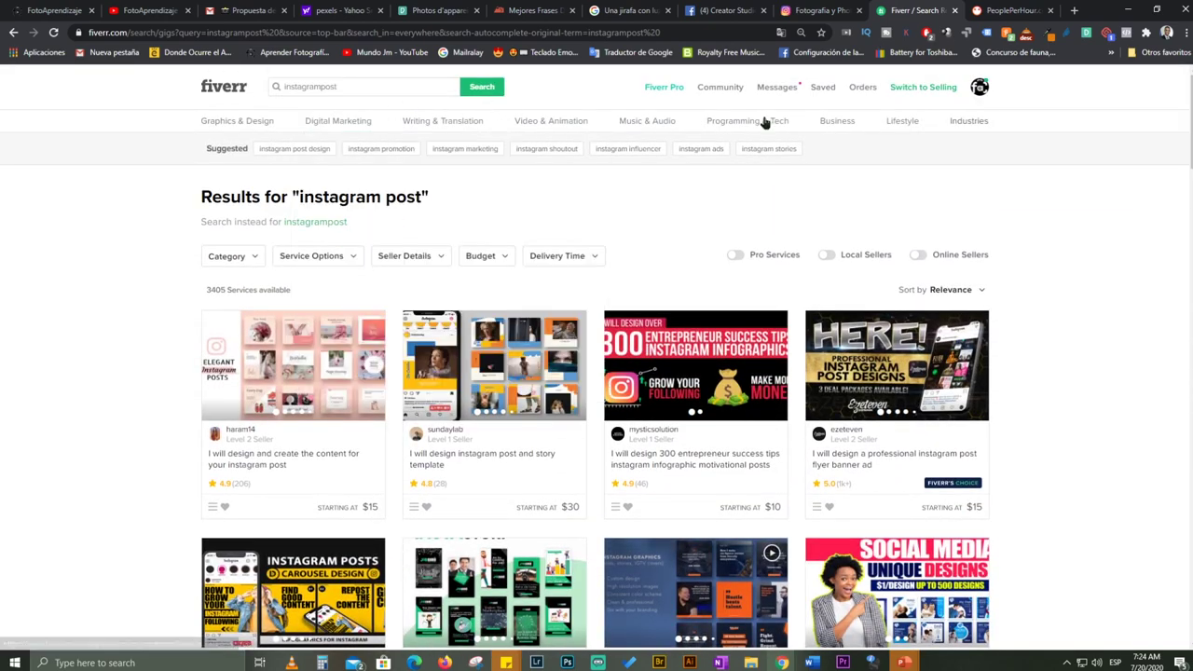
{"action": "scroll", "coordinate": [596, 377], "scroll_direction": "down", "scroll_amount": 5}
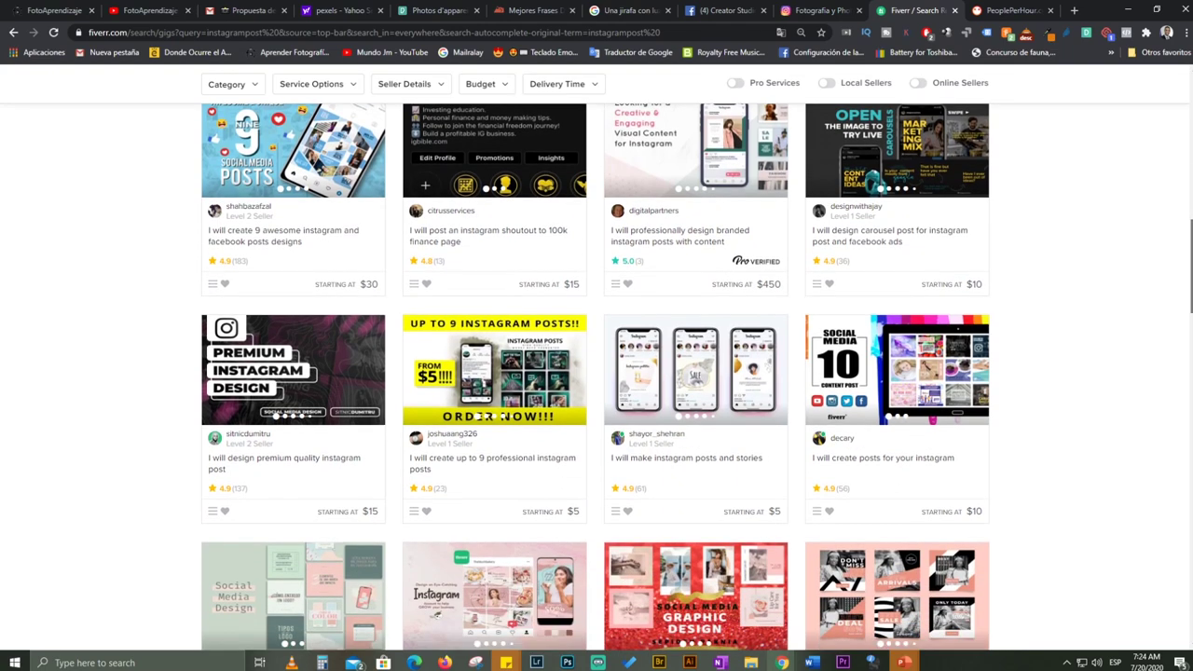
{"action": "scroll", "coordinate": [1184, 350], "scroll_direction": "down", "scroll_amount": 5}
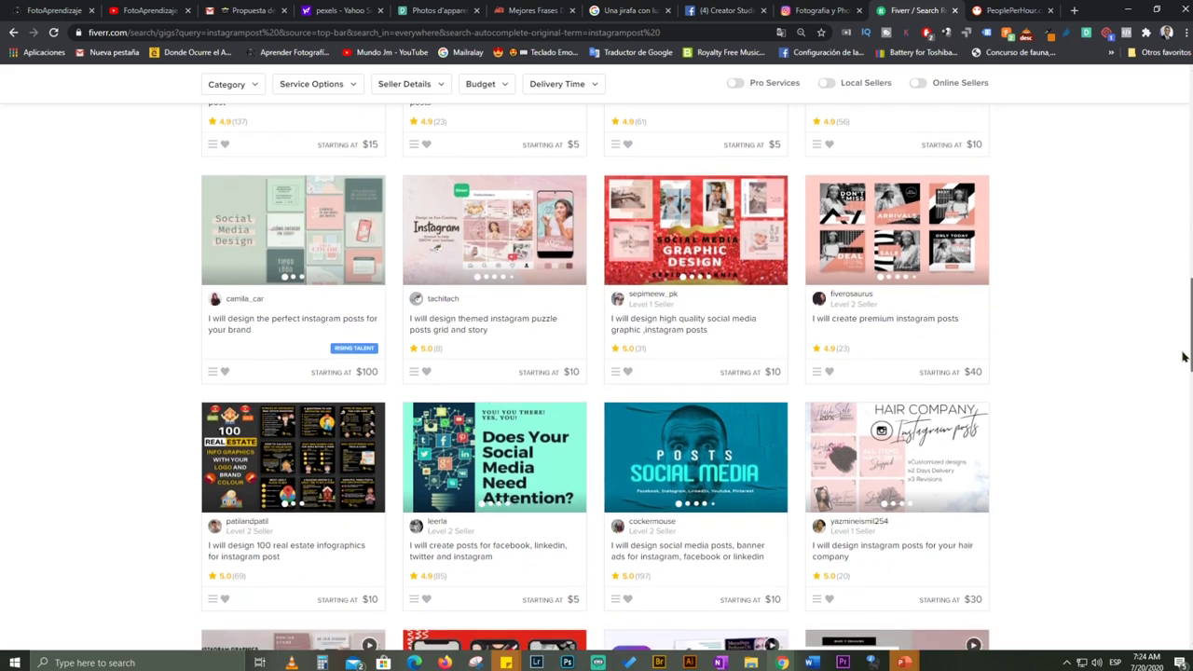